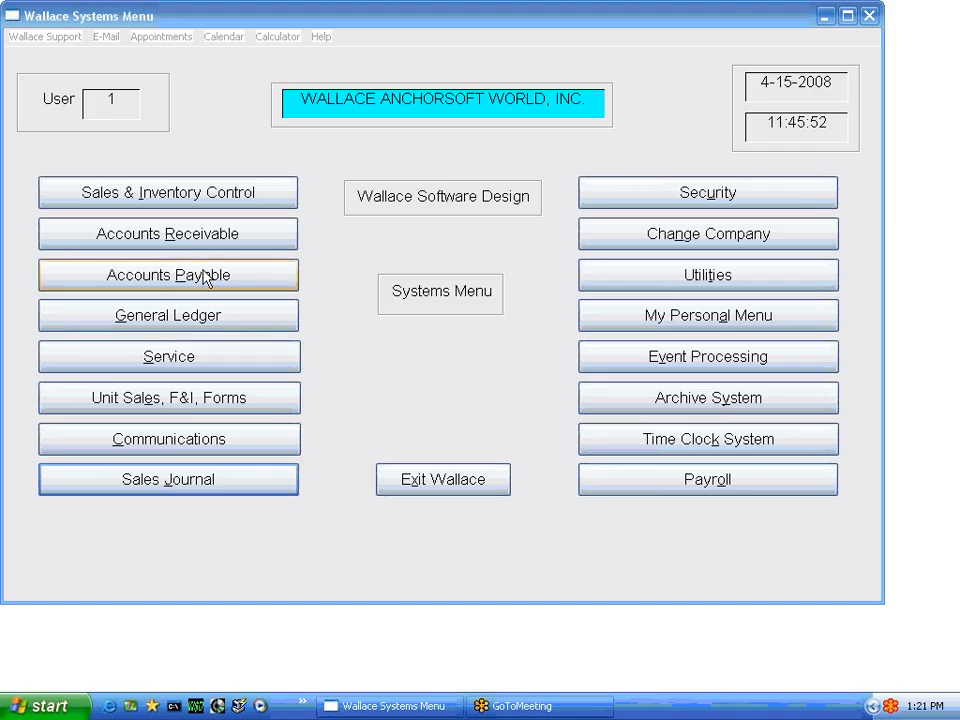
Open Accounts Payable, accept the sign-in prompt and decline printing the past-due bill report
{"action": "left_click", "coordinate": [199, 281]}
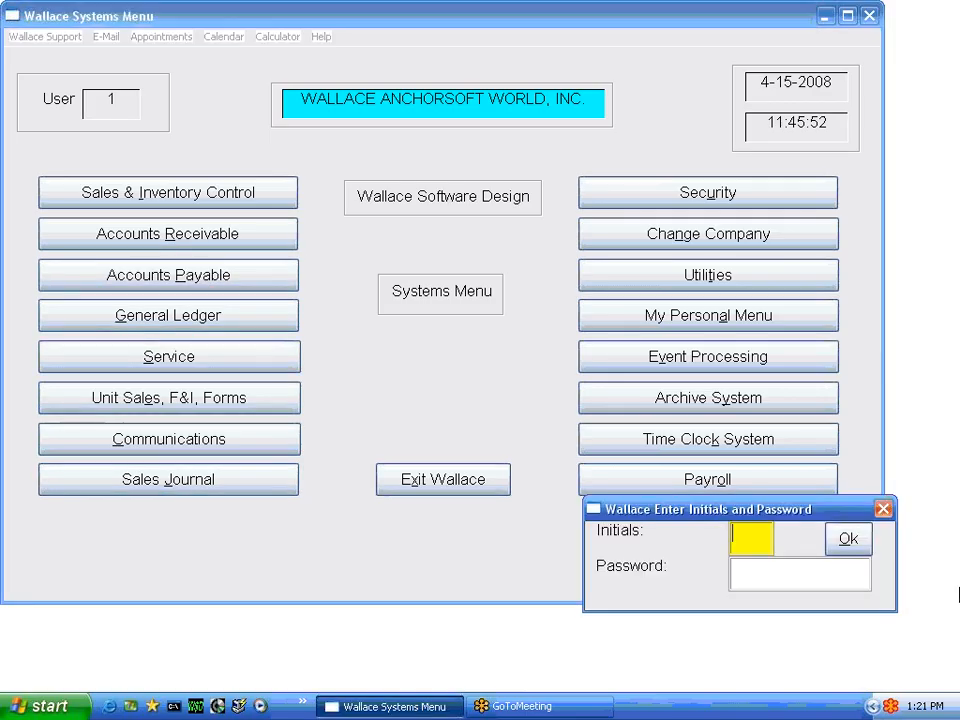
{"action": "left_click", "coordinate": [850, 542]}
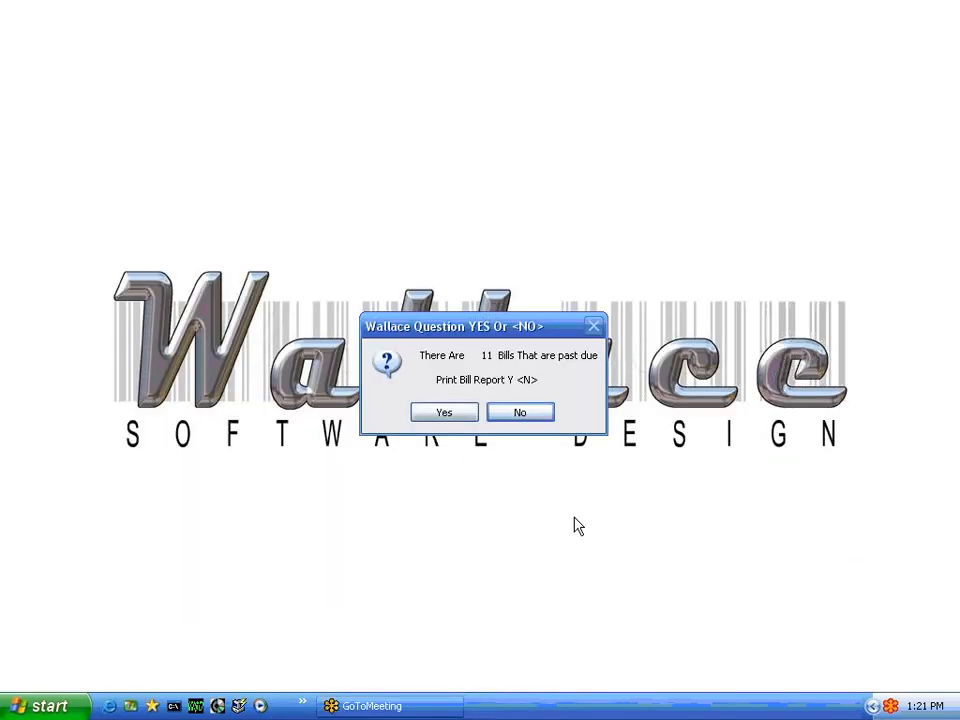
{"action": "left_click", "coordinate": [520, 414]}
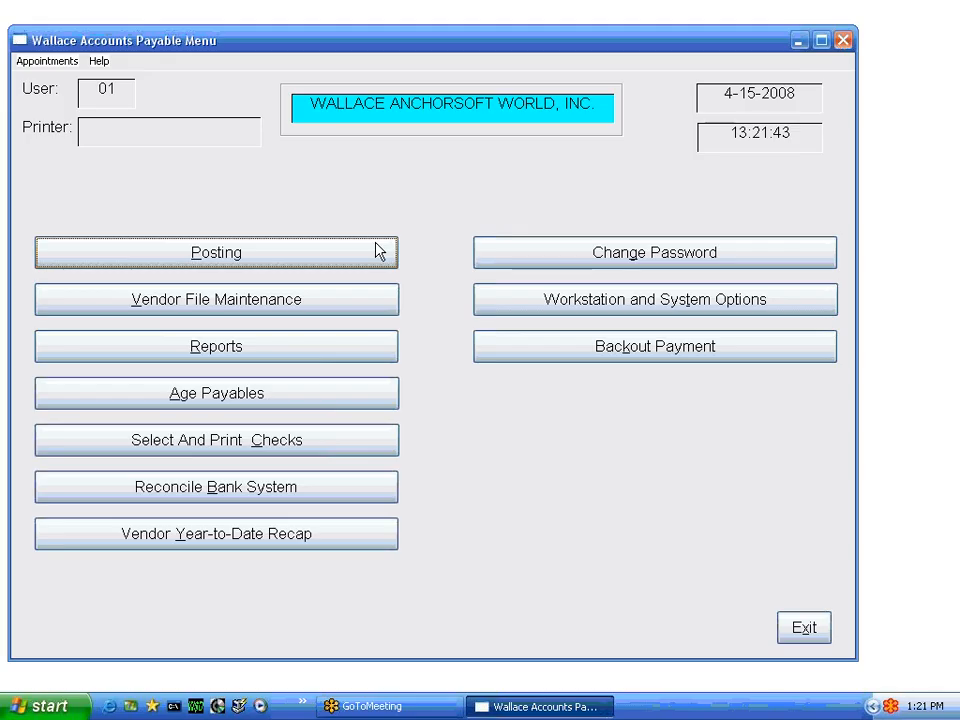
Open bill entry under Accounts Payable posting and accept the proposed G/L accounting information
{"action": "left_click", "coordinate": [218, 258]}
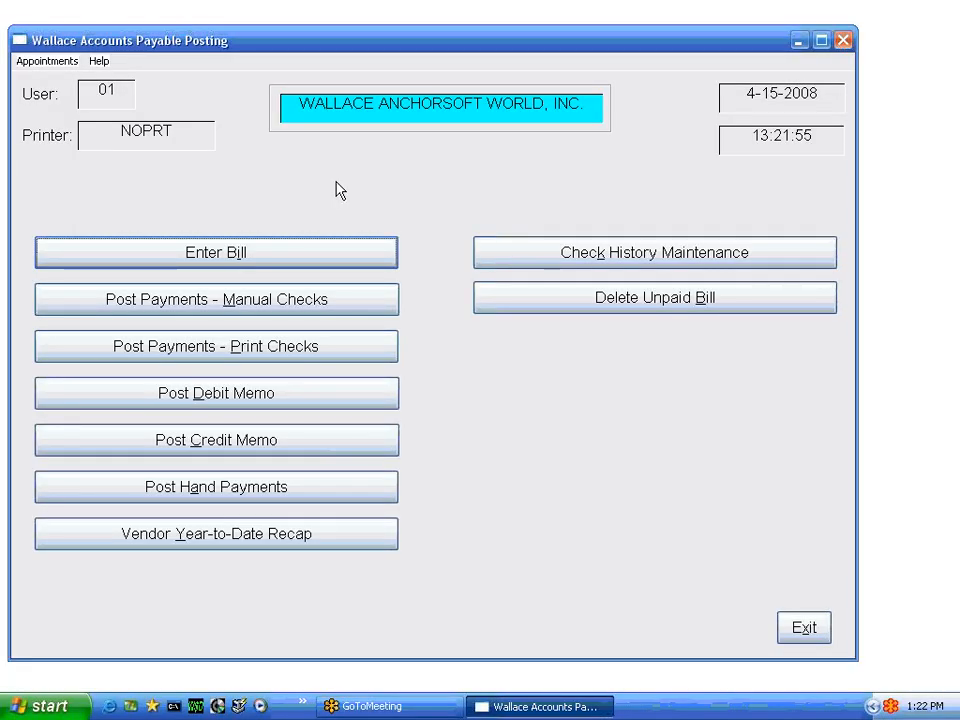
{"action": "left_click", "coordinate": [252, 258]}
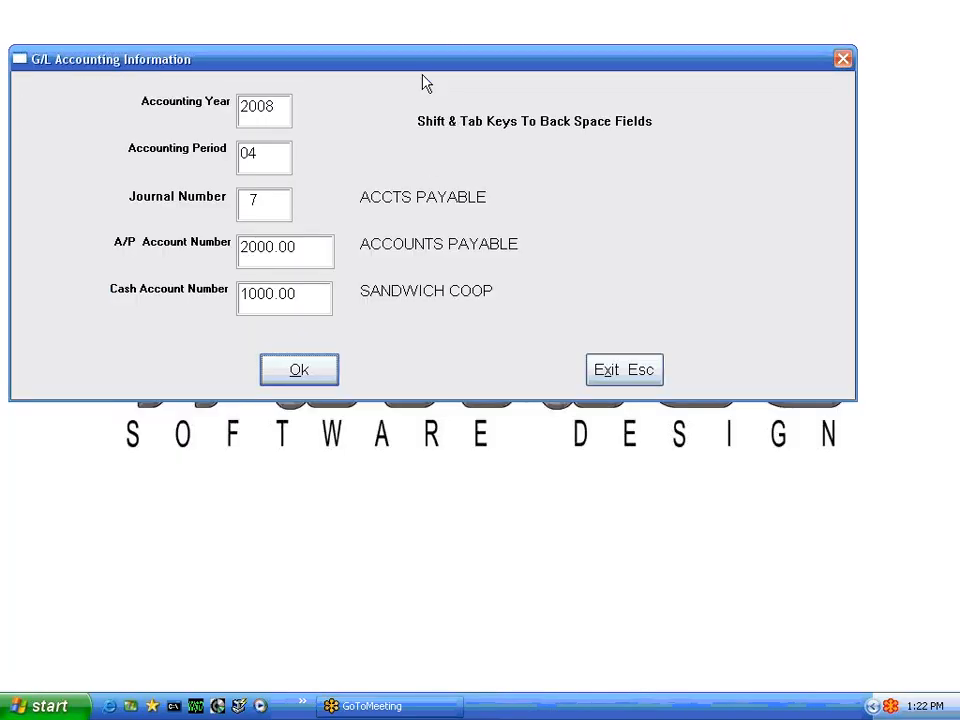
{"action": "left_click", "coordinate": [309, 370]}
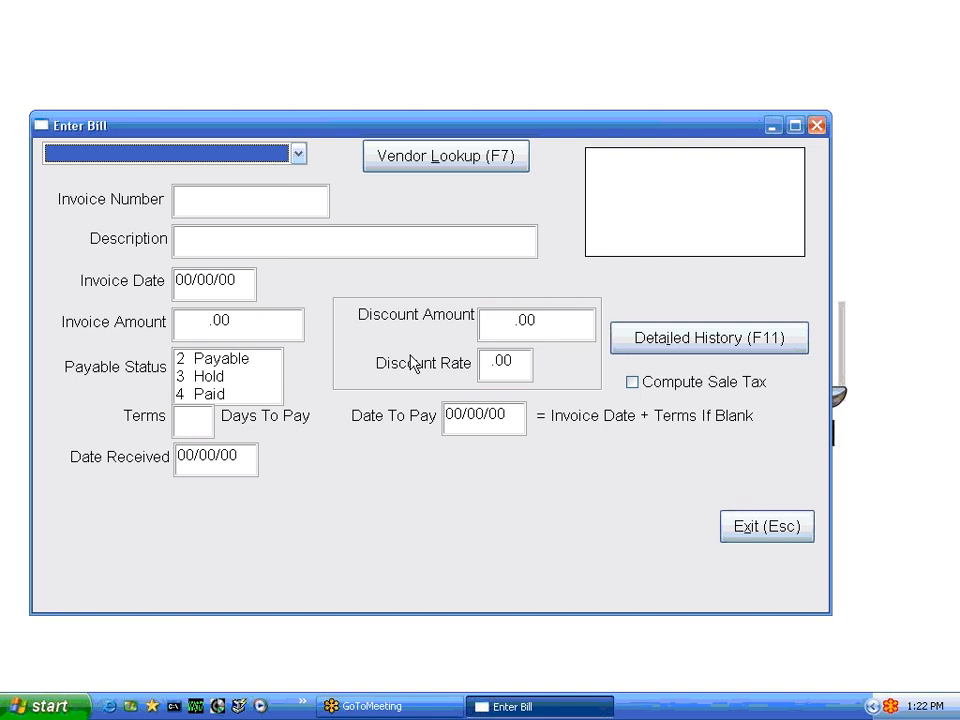
Choose VERIZON INC. as the vendor and enter invoice number 123466-AB
{"action": "key", "text": "v"}
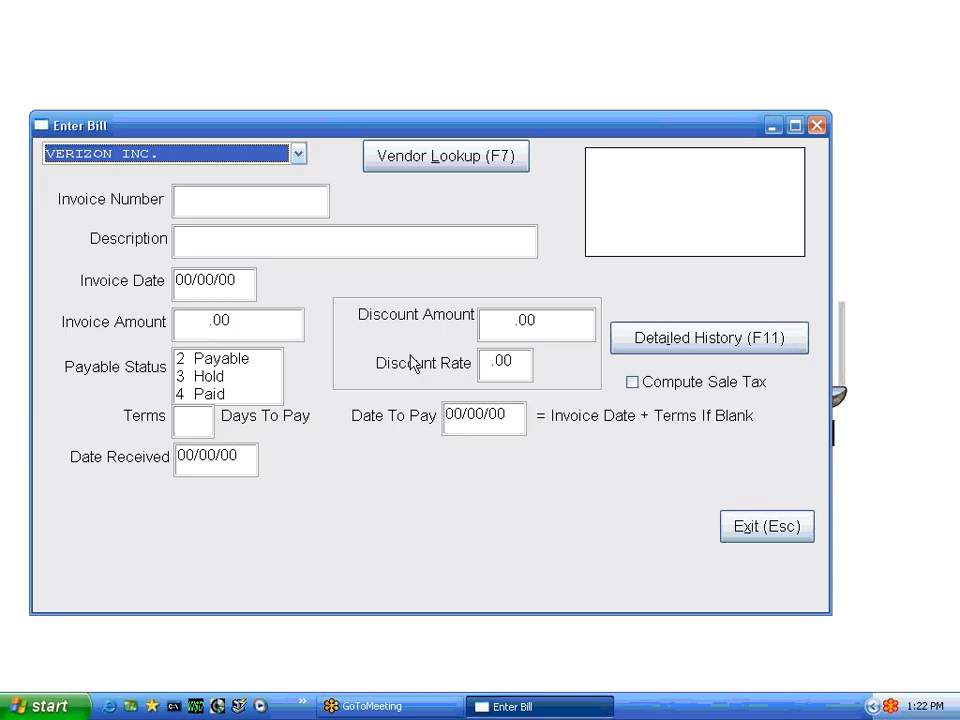
{"action": "key", "text": "Return"}
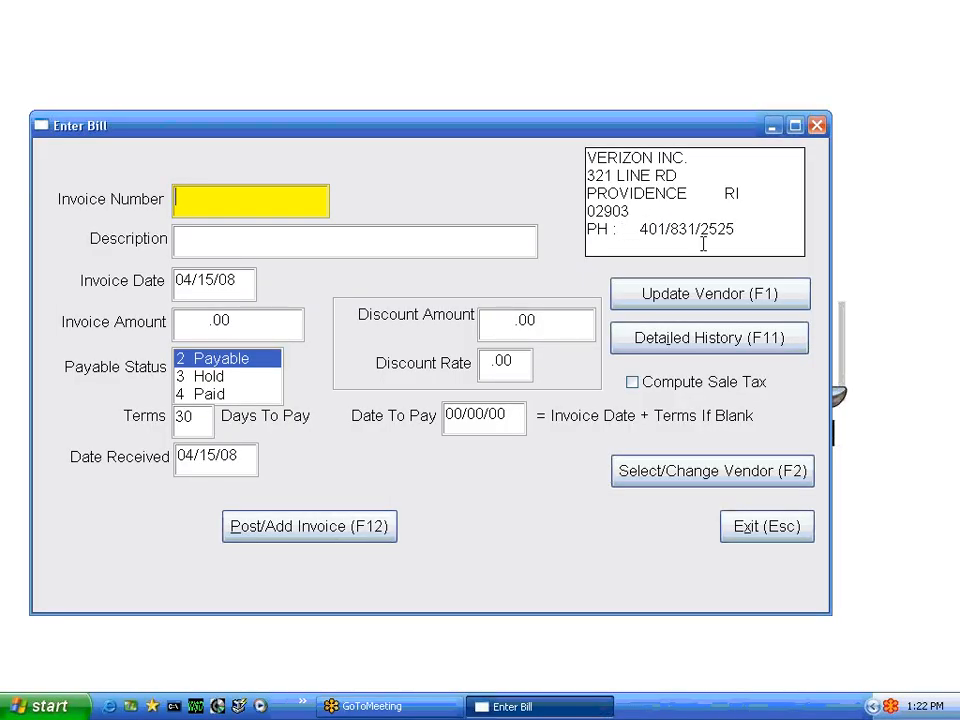
{"action": "type", "text": "123466-AB"}
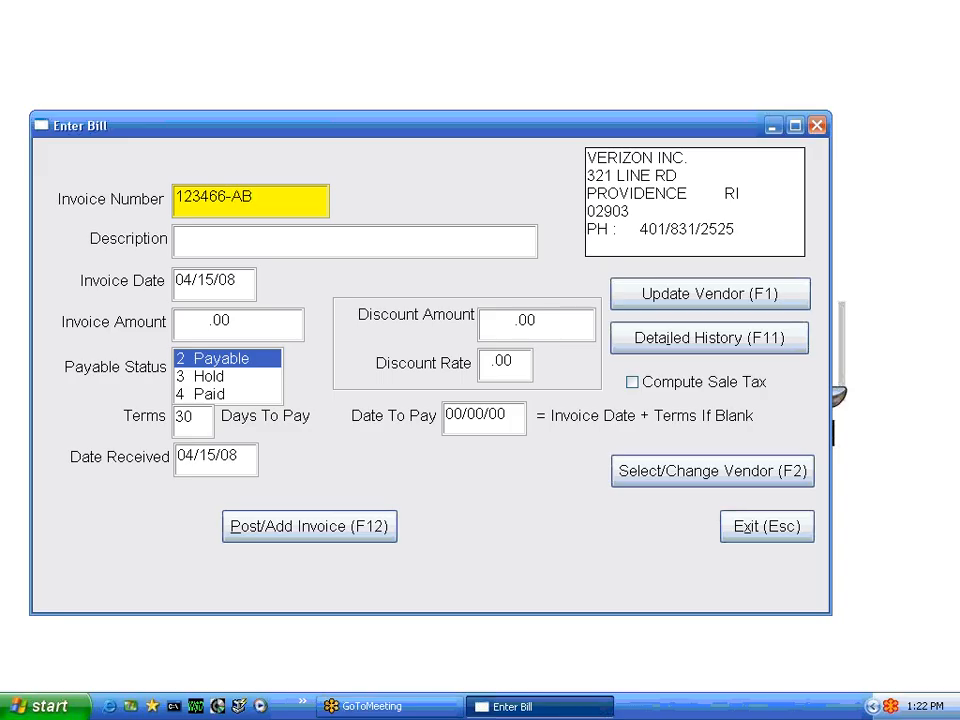
{"action": "key", "text": "Tab"}
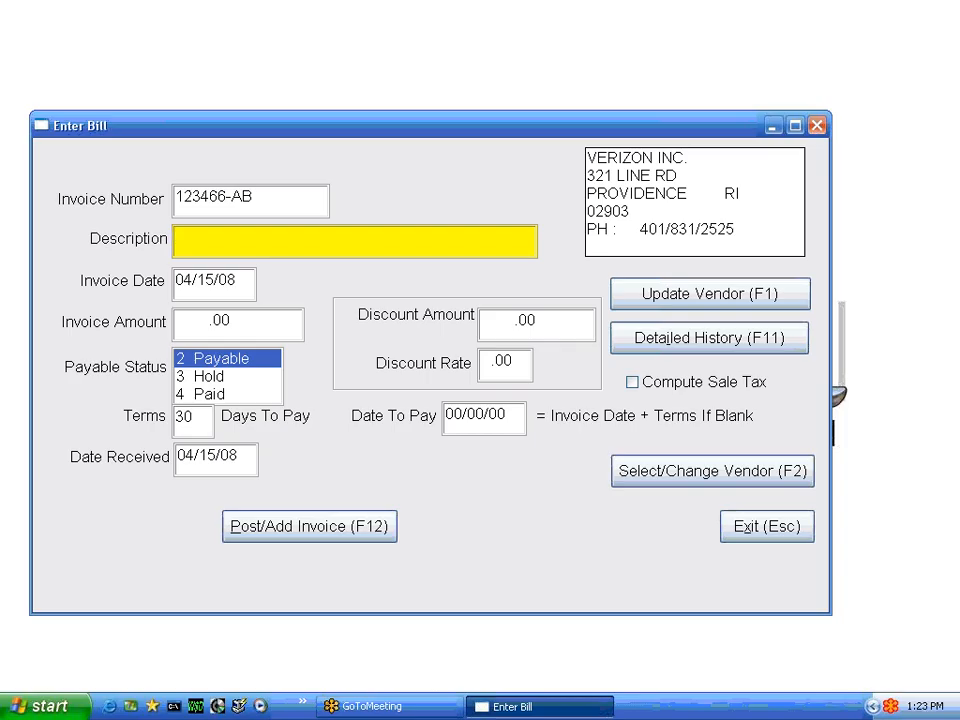
Enter the description "APRIL BILL", keep the default invoice date and set the invoice amount to 500
{"action": "type", "text": "APRIL BILL"}
{"action": "key", "text": "Tab"}
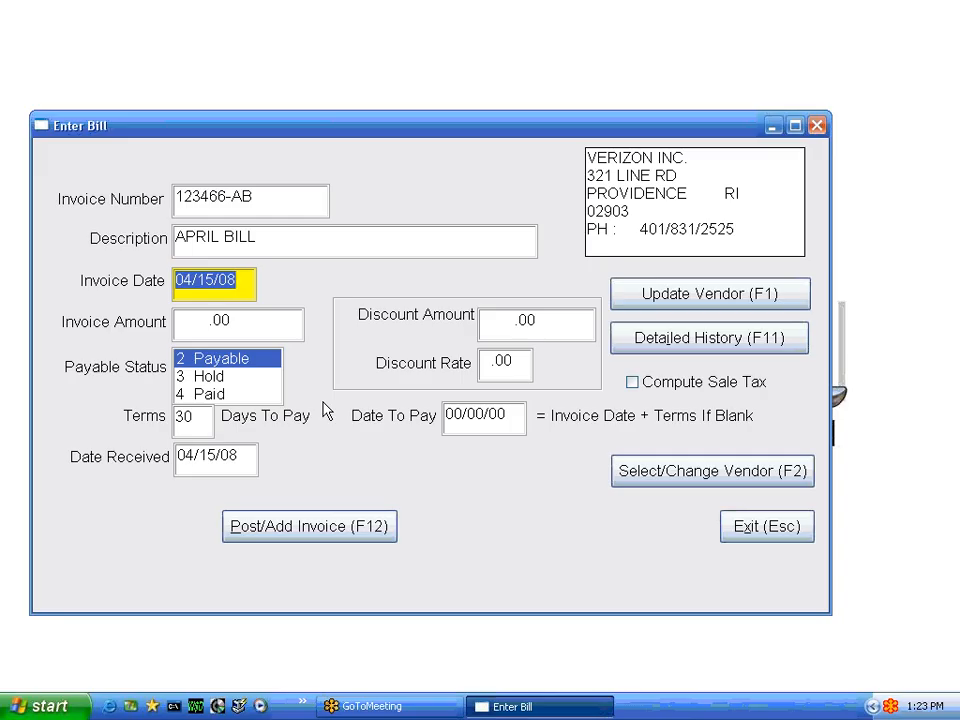
{"action": "key", "text": "Tab"}
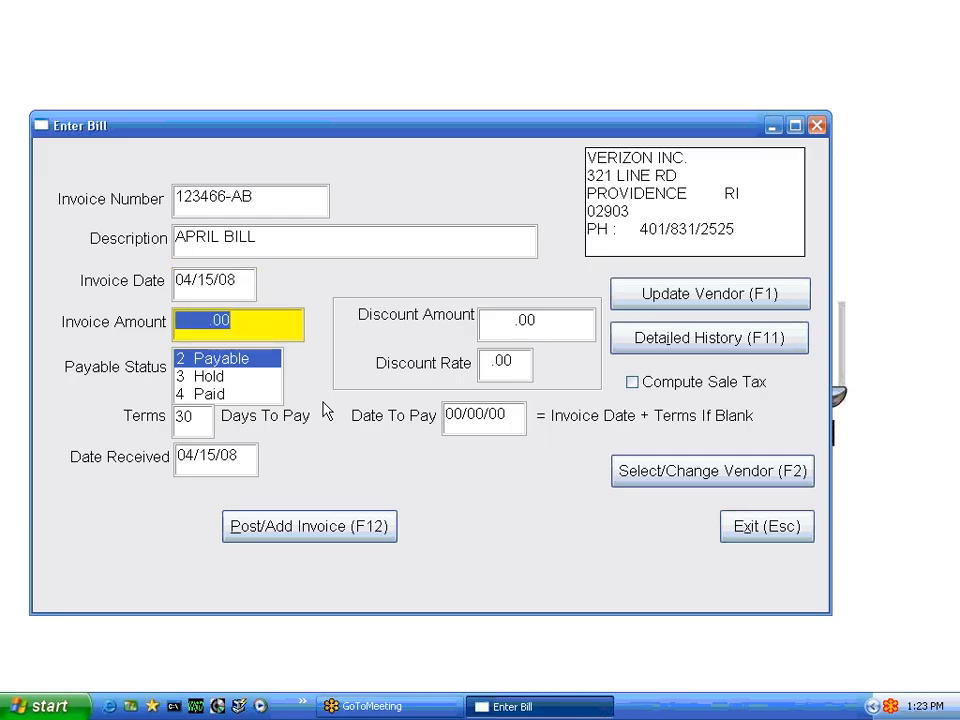
{"action": "type", "text": "500"}
{"action": "key", "text": "Tab"}
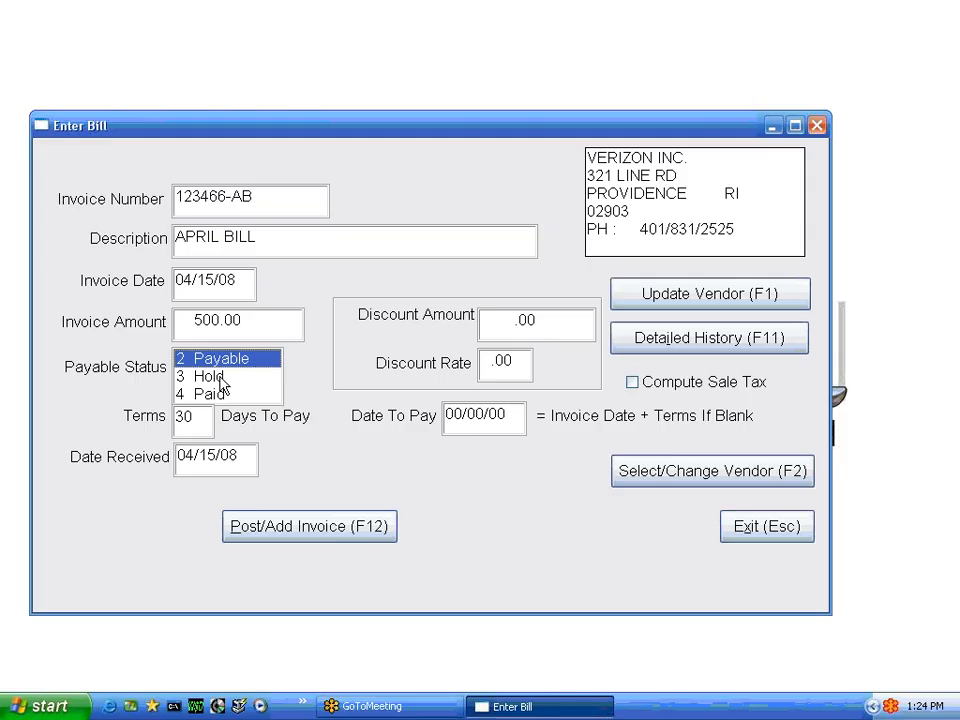
{"action": "key", "text": "Down"}
{"action": "key", "text": "Down"}
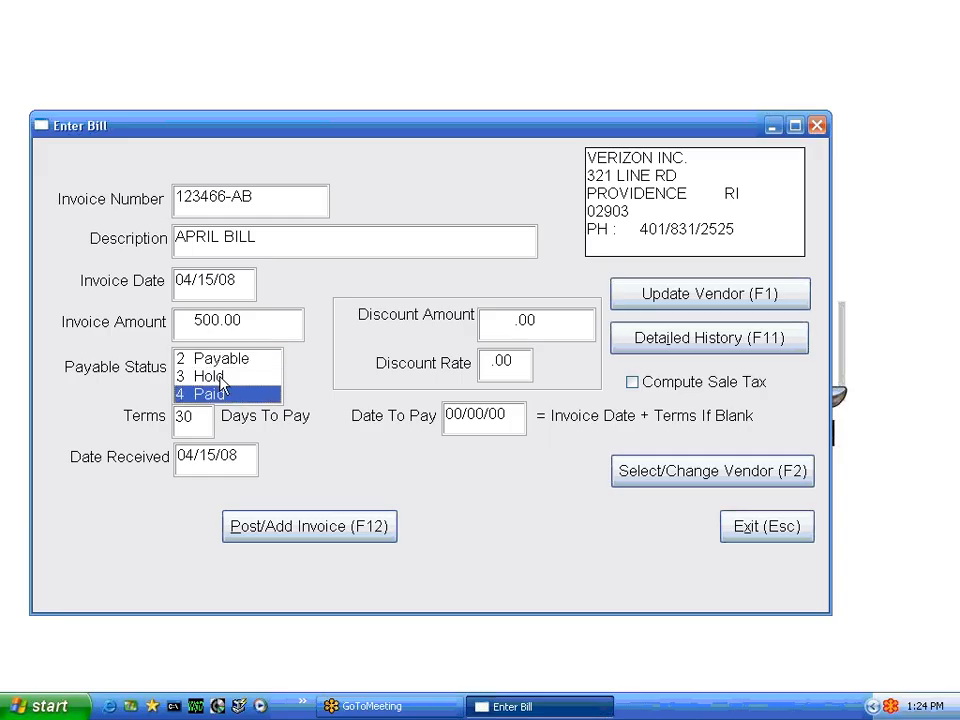
{"action": "key", "text": "Up"}
{"action": "key", "text": "Up"}
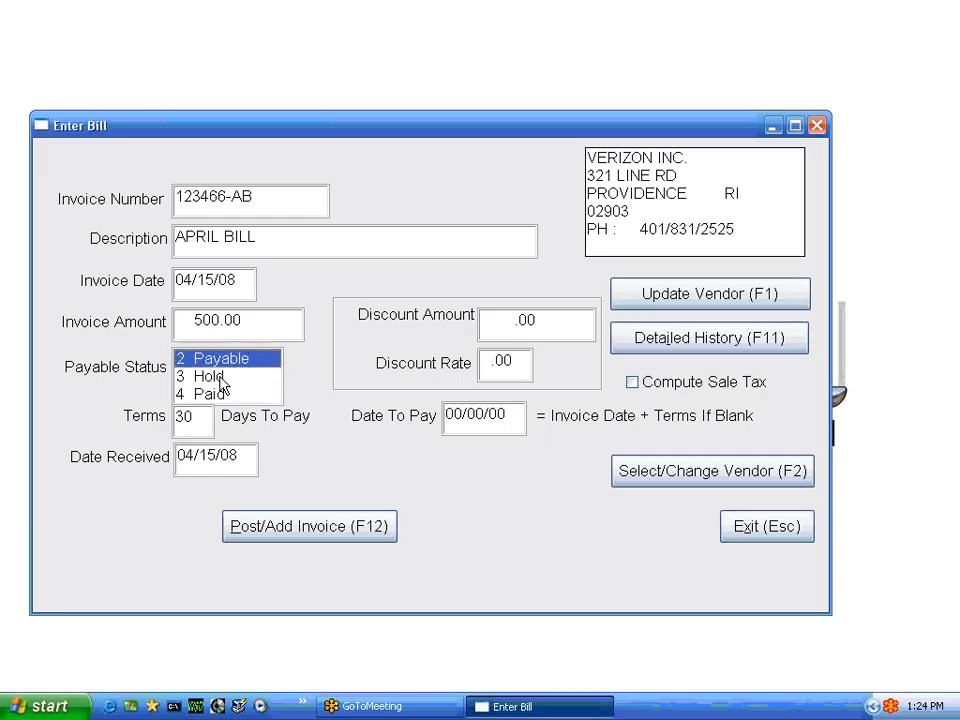
Post the Verizon invoice with its default terms and dates, and accept the proposed general ledger distribution
{"action": "key", "text": "Tab"}
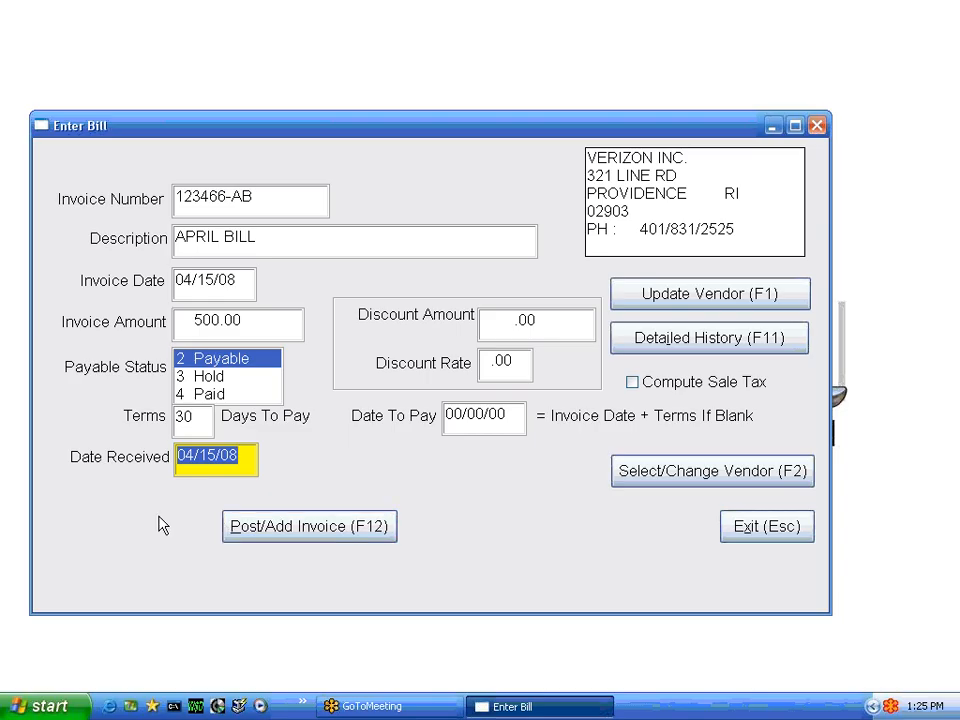
{"action": "key", "text": "Tab"}
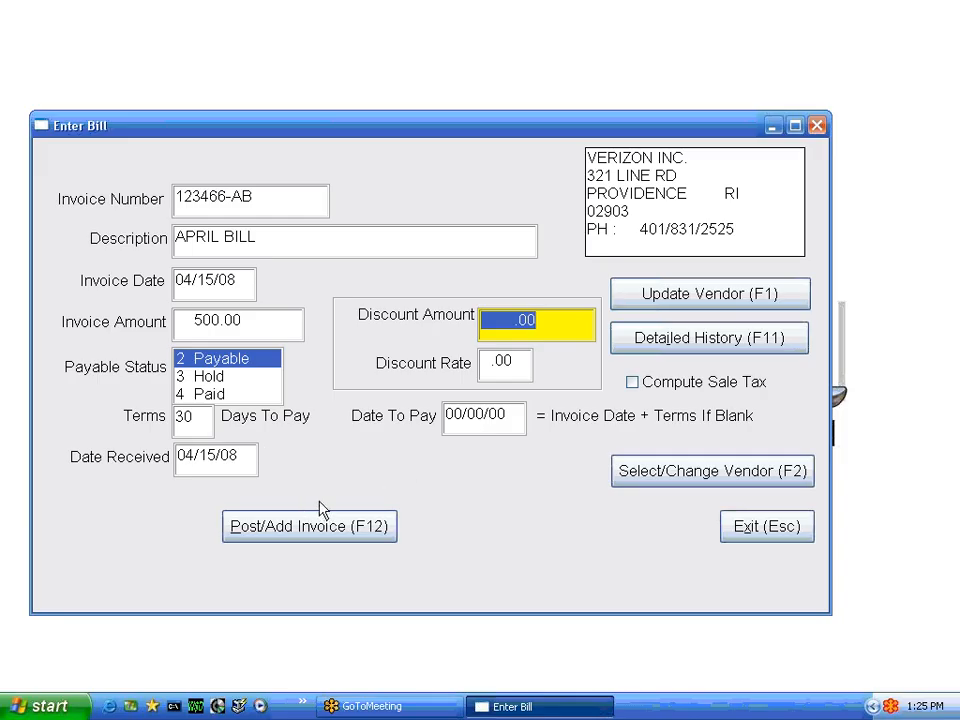
{"action": "left_click", "coordinate": [305, 524]}
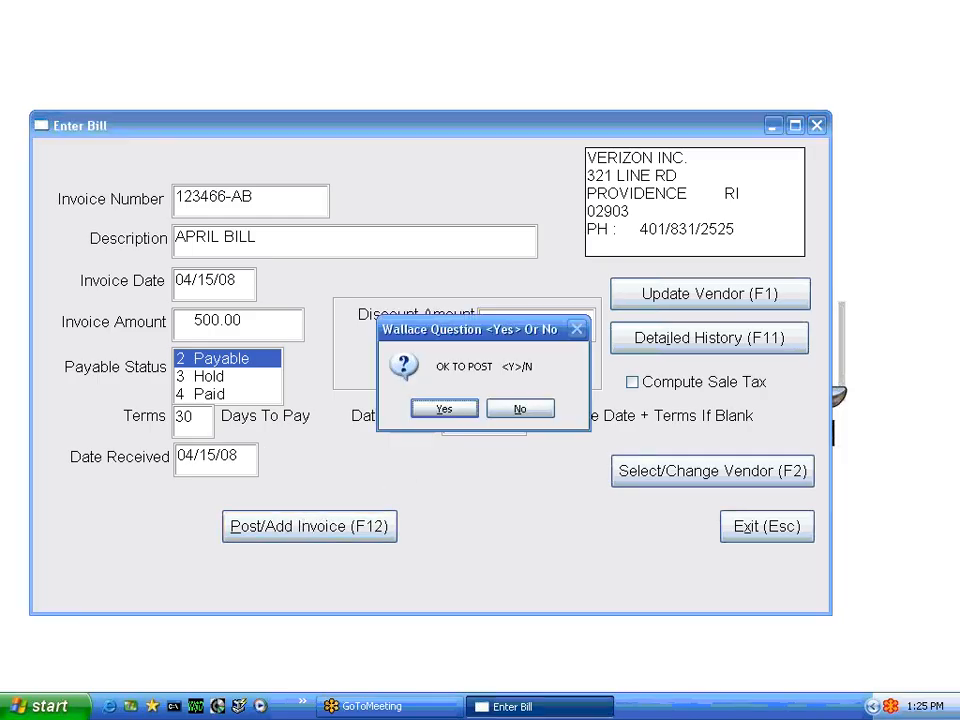
{"action": "key", "text": "y"}
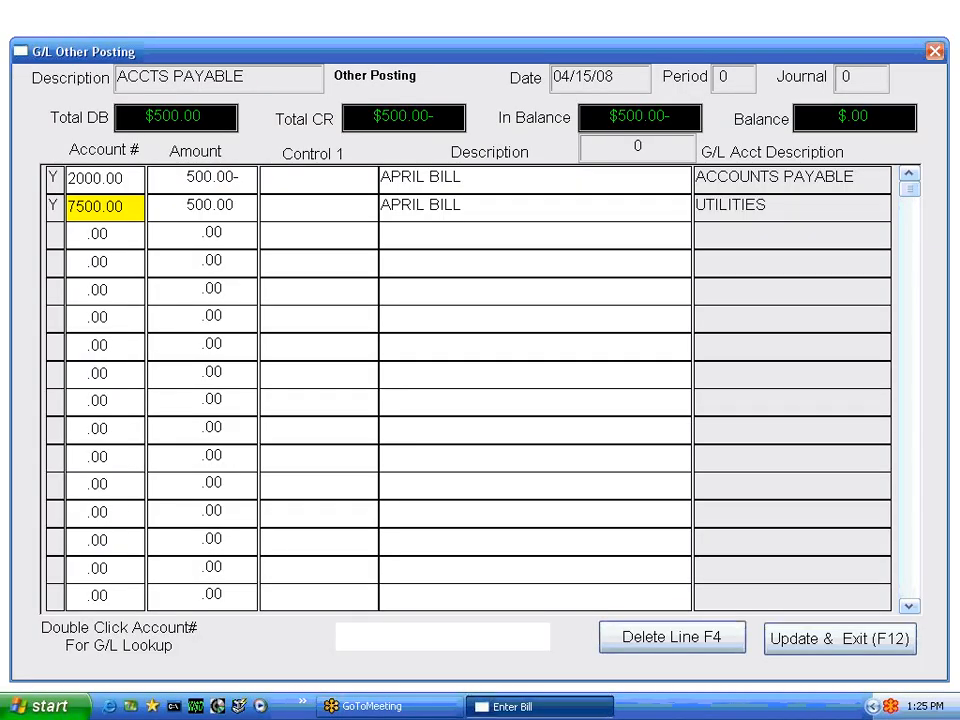
{"action": "key", "text": "F12"}
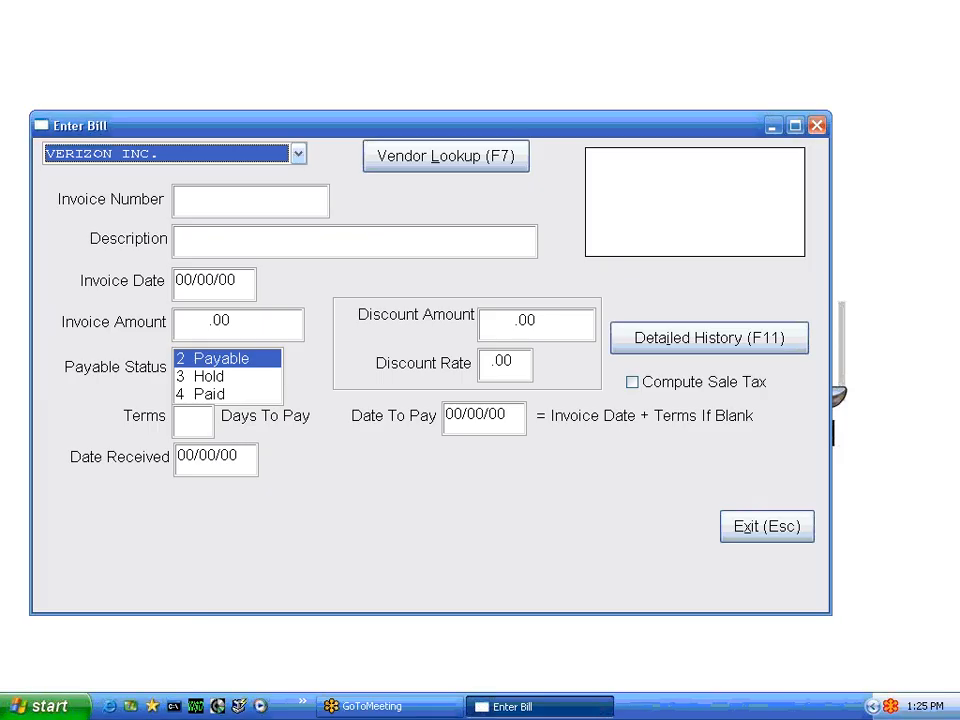
Choose YAMAHA as the vendor for another bill and enter NEW-BILL as the invoice number
{"action": "key", "text": "m"}
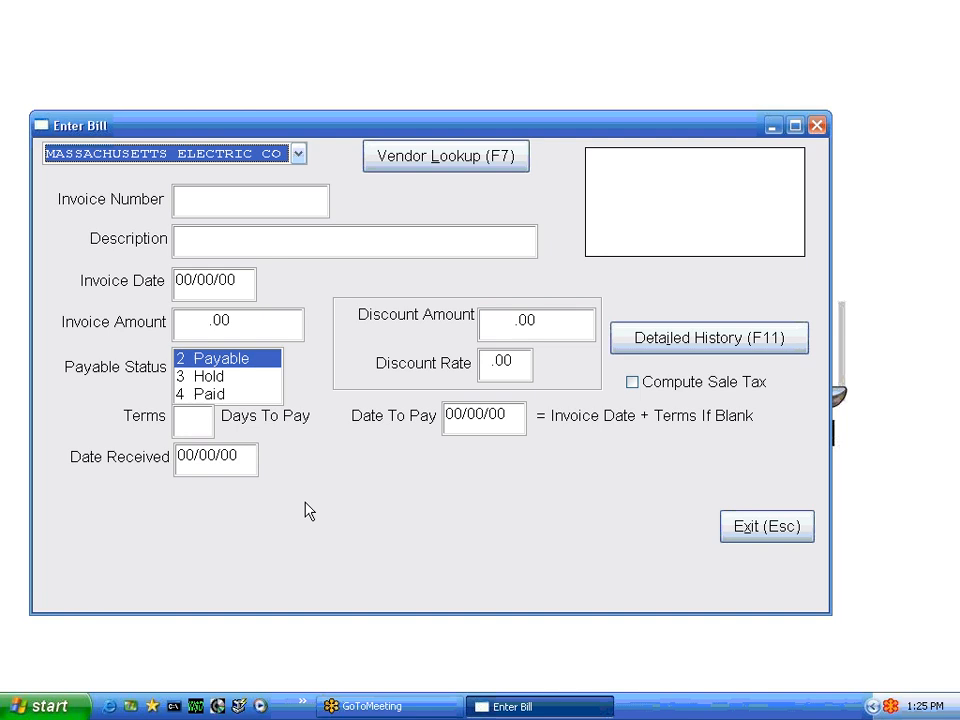
{"action": "left_click", "coordinate": [299, 156]}
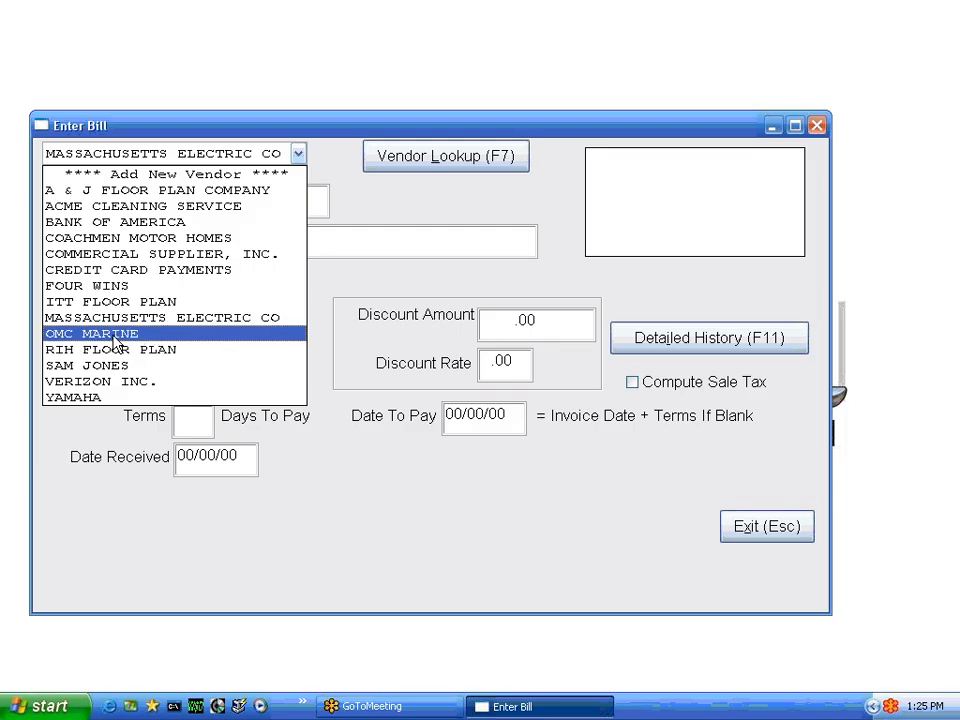
{"action": "left_click", "coordinate": [110, 398]}
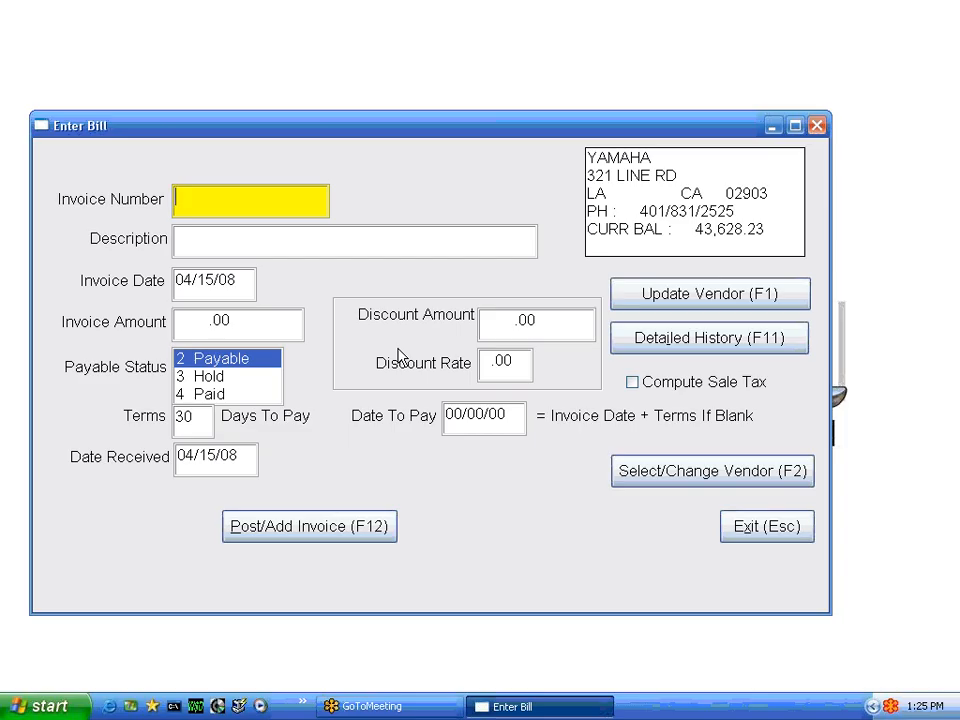
{"action": "type", "text": "NEW-BILL"}
{"action": "key", "text": "Tab"}
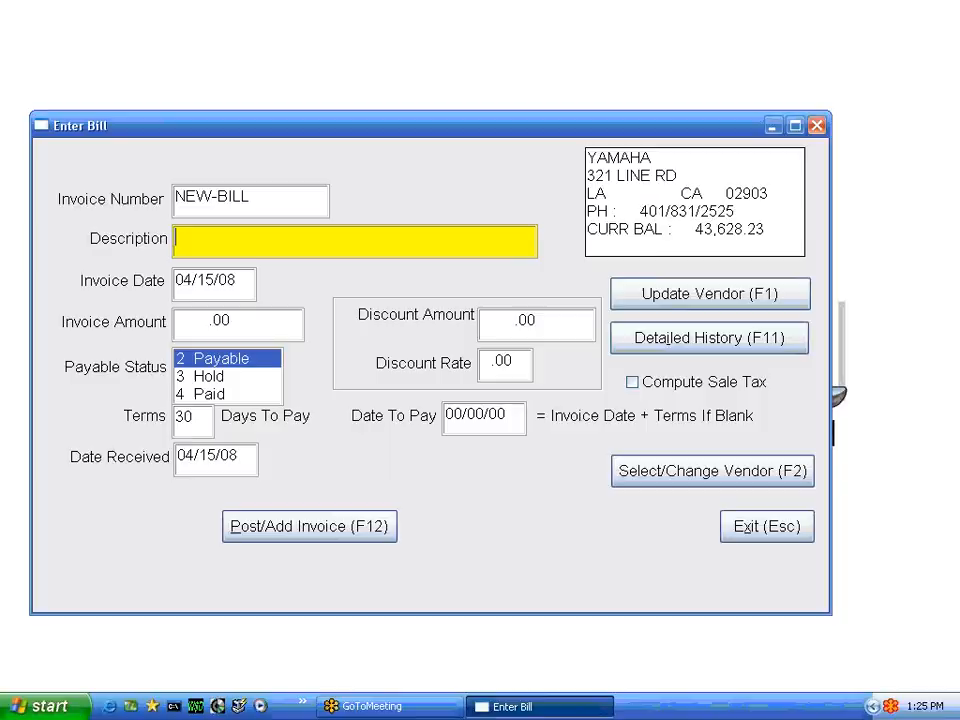
Enter the description "NEW" and set the invoice date to 04/01/08
{"action": "type", "text": "NEW"}
{"action": "key", "text": "Tab"}
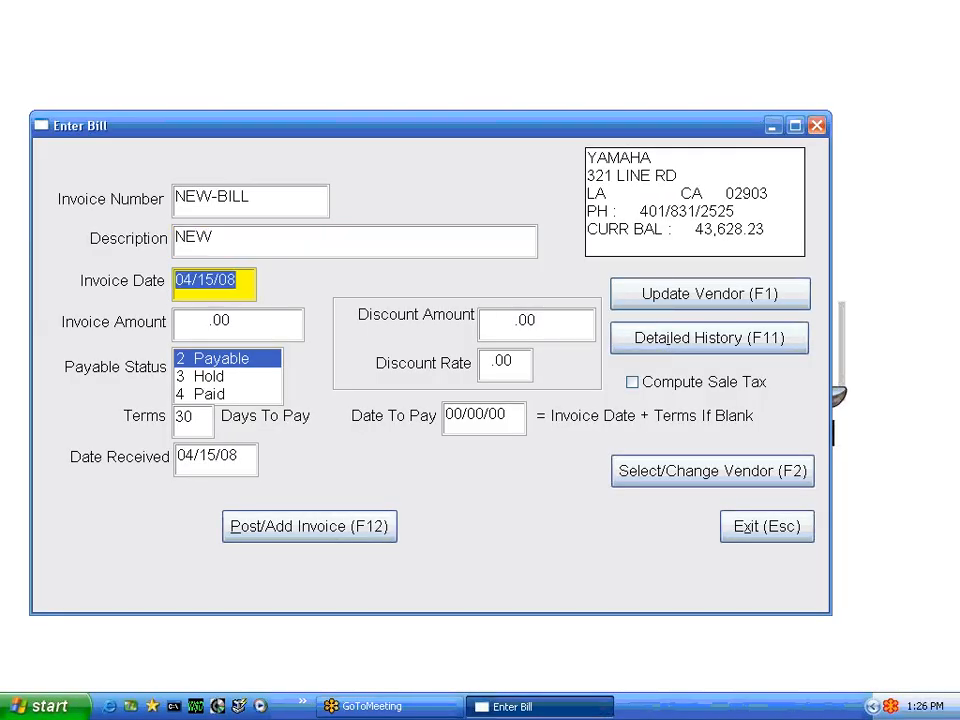
{"action": "key", "text": "Right"}
{"action": "key", "text": "Right"}
{"action": "key", "text": "Right"}
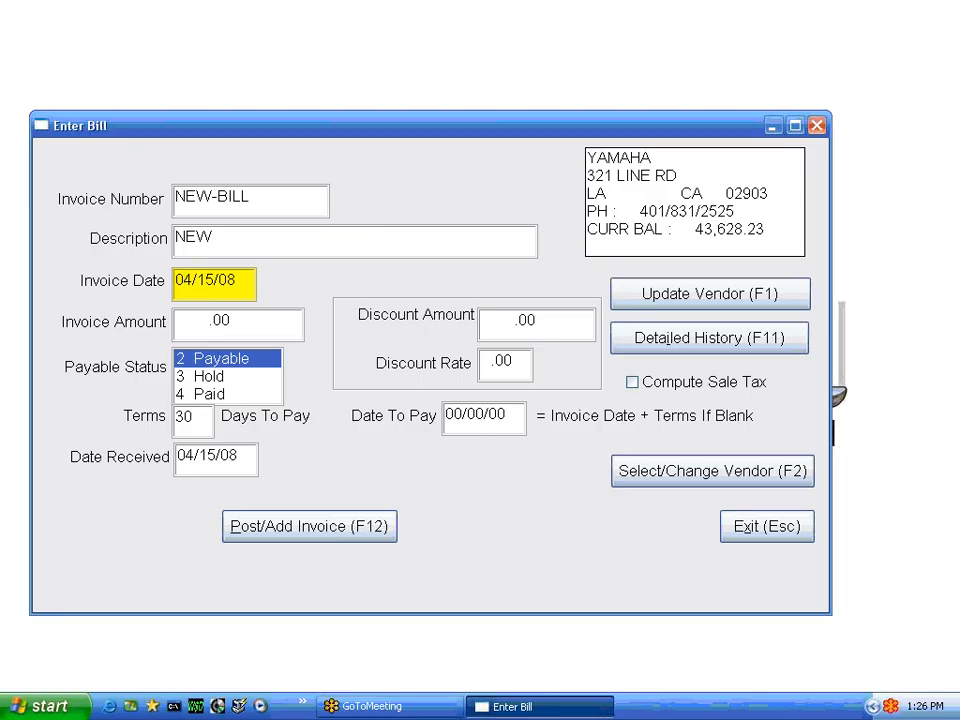
{"action": "type", "text": "01"}
{"action": "key", "text": "Tab"}
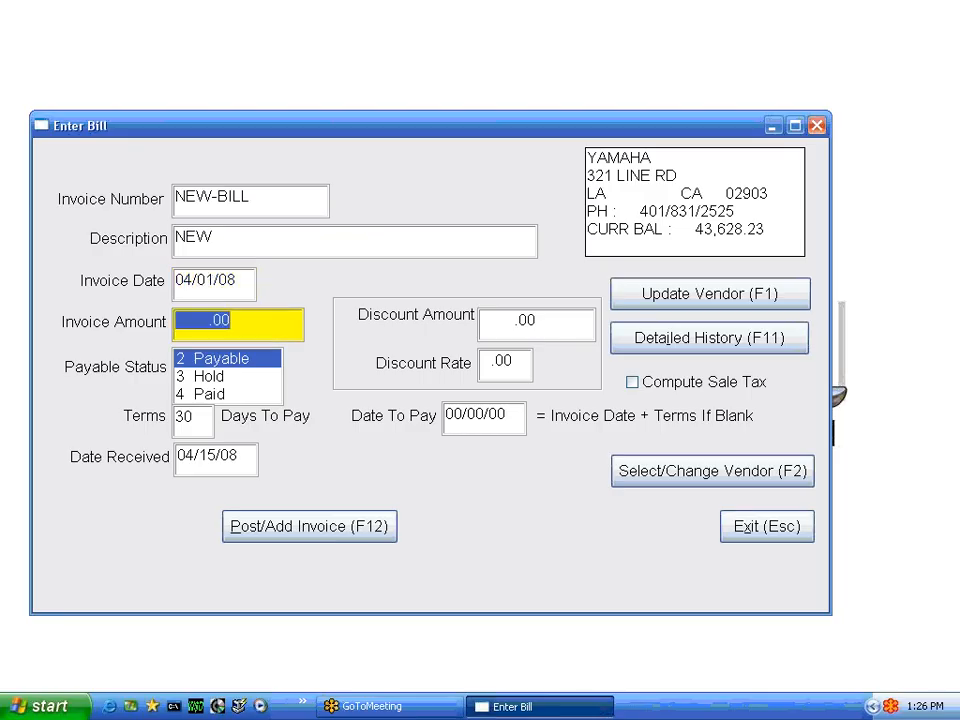
Set the invoice amount to 600 and the payable status to 4 Paid
{"action": "type", "text": "600"}
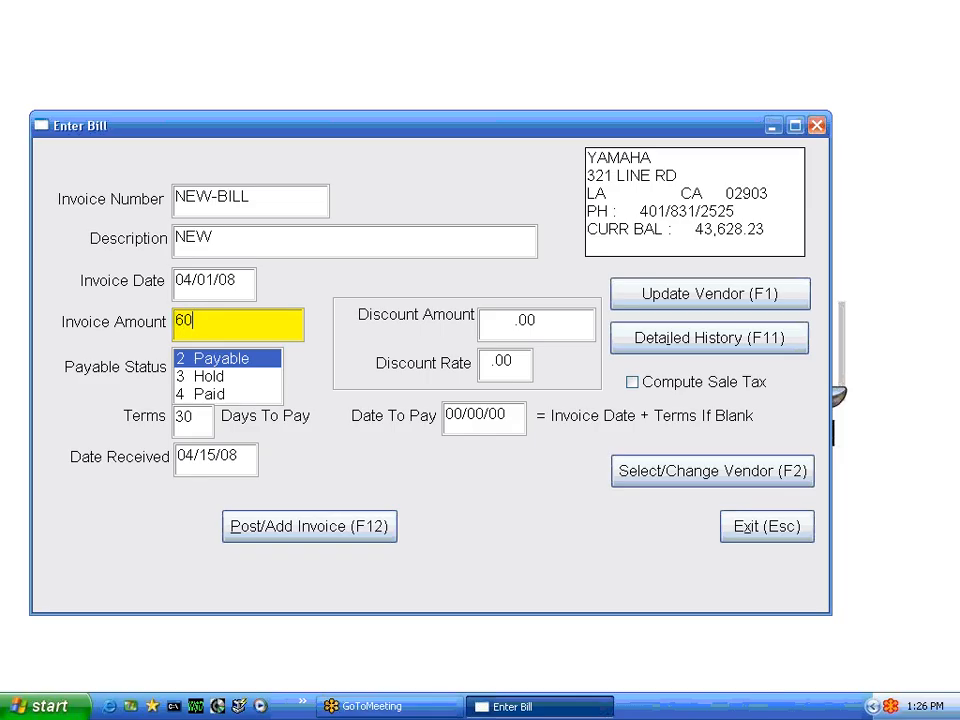
{"action": "key", "text": "Tab"}
{"action": "key", "text": "Down"}
{"action": "key", "text": "Down"}
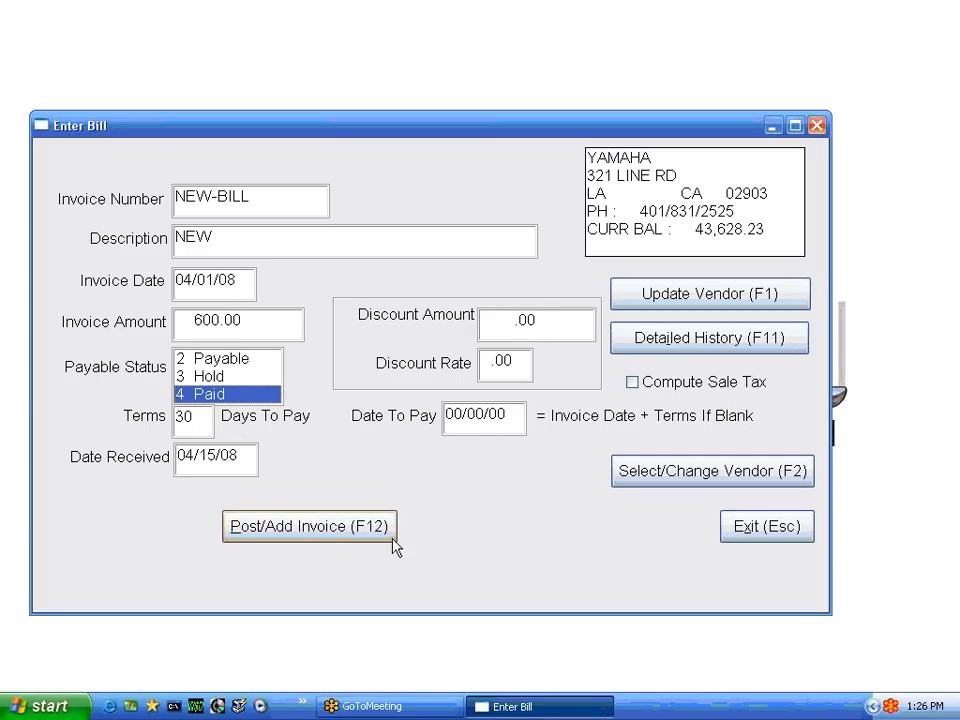
Start posting the NEW-BILL invoice and choose 000-R I H BANK as the bank for its payment
{"action": "left_click", "coordinate": [310, 526]}
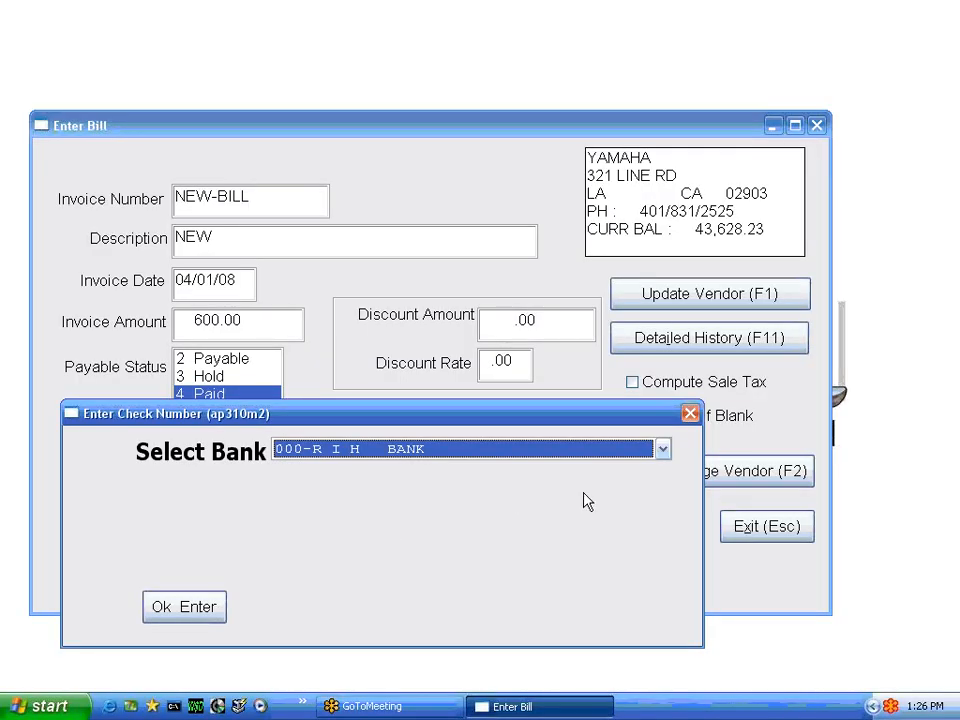
{"action": "left_click", "coordinate": [664, 451]}
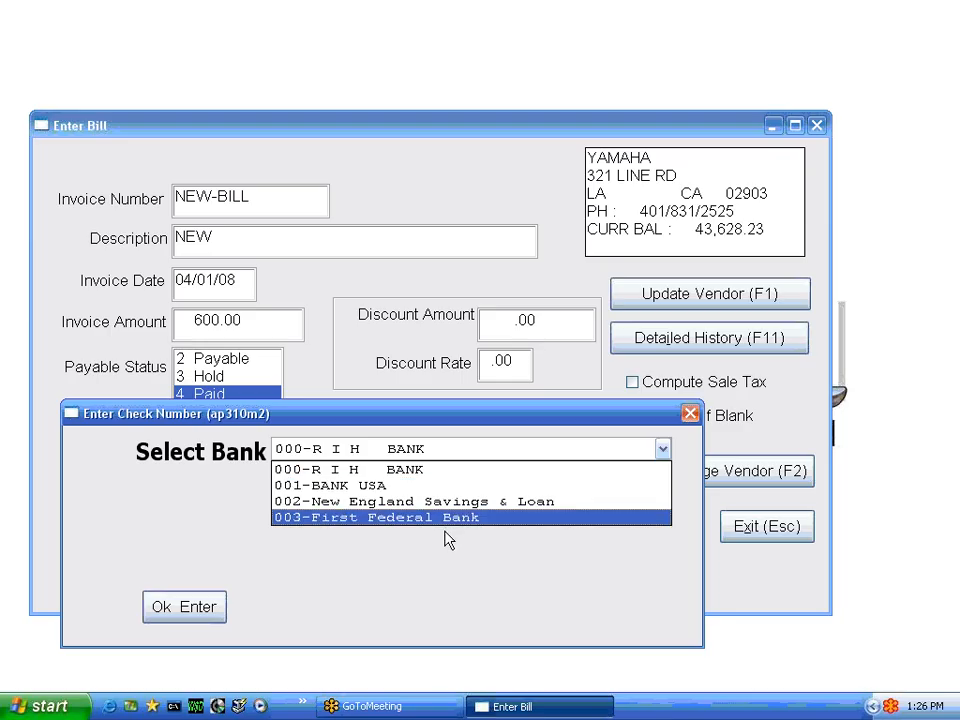
{"action": "left_click", "coordinate": [395, 476]}
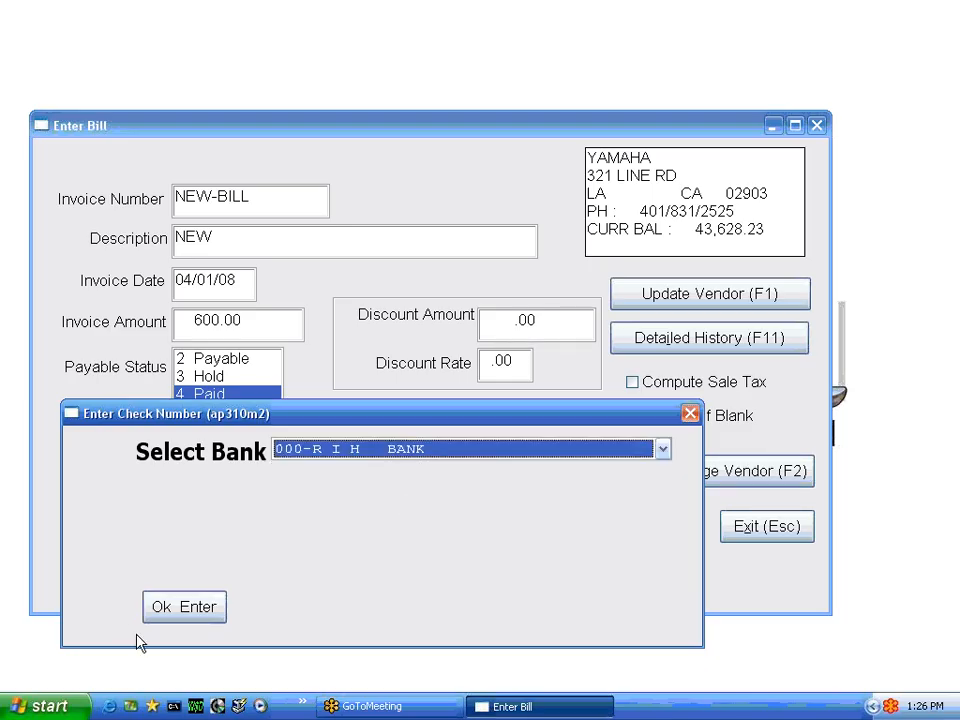
{"action": "left_click", "coordinate": [193, 614]}
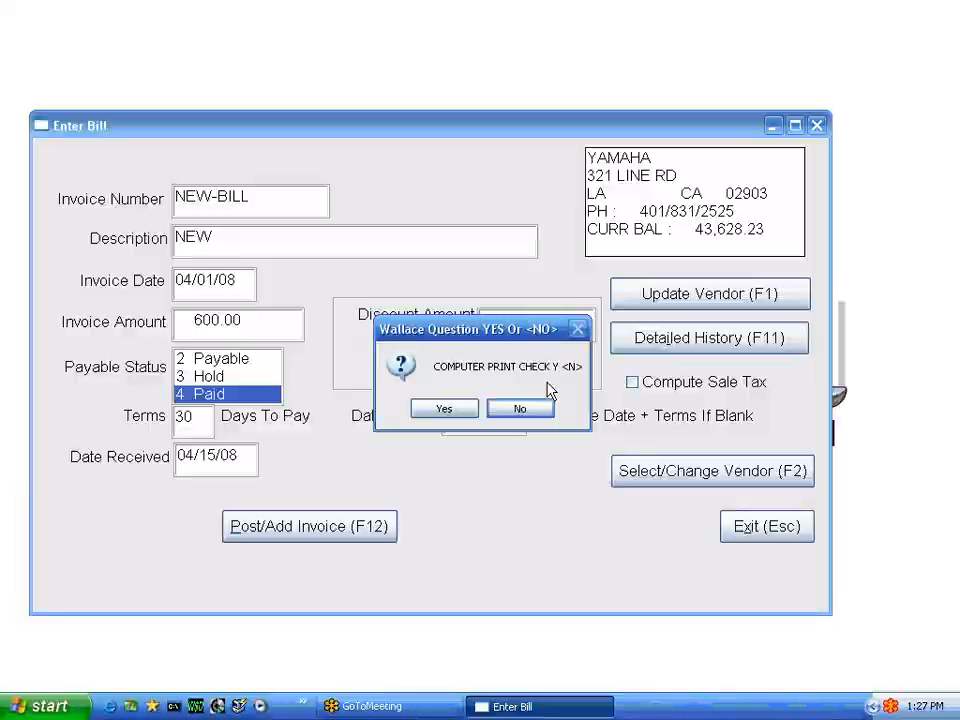
Request a computer-printed check with check number 210, approve the posting, and accept the proposed general ledger distribution
{"action": "key", "text": "y"}
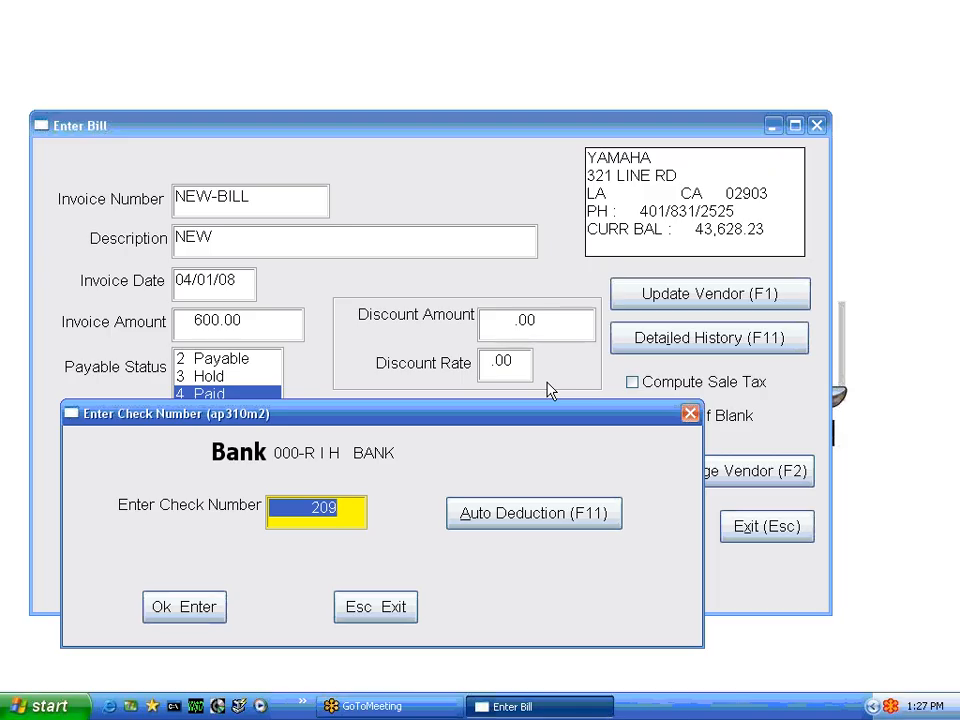
{"action": "type", "text": "210"}
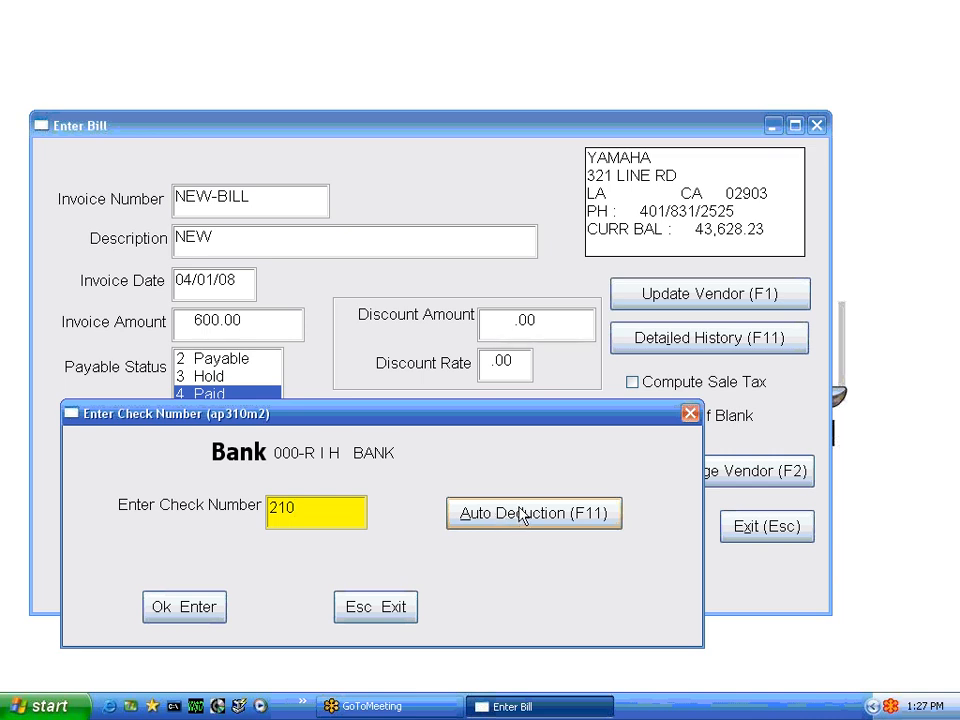
{"action": "left_click", "coordinate": [197, 610]}
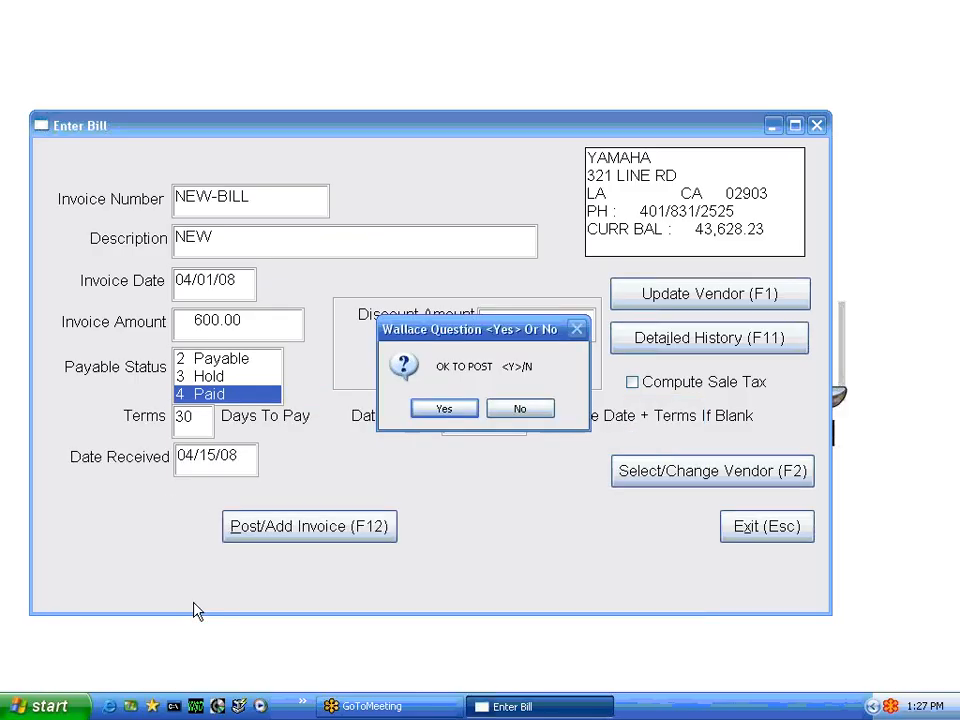
{"action": "left_click", "coordinate": [420, 412]}
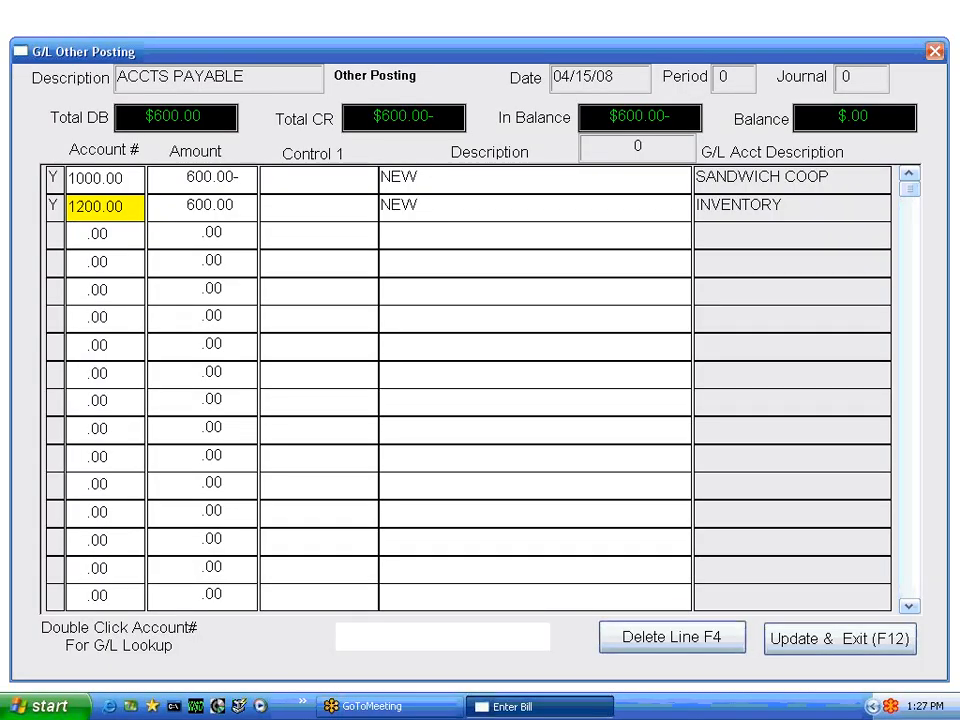
{"action": "key", "text": "F12"}
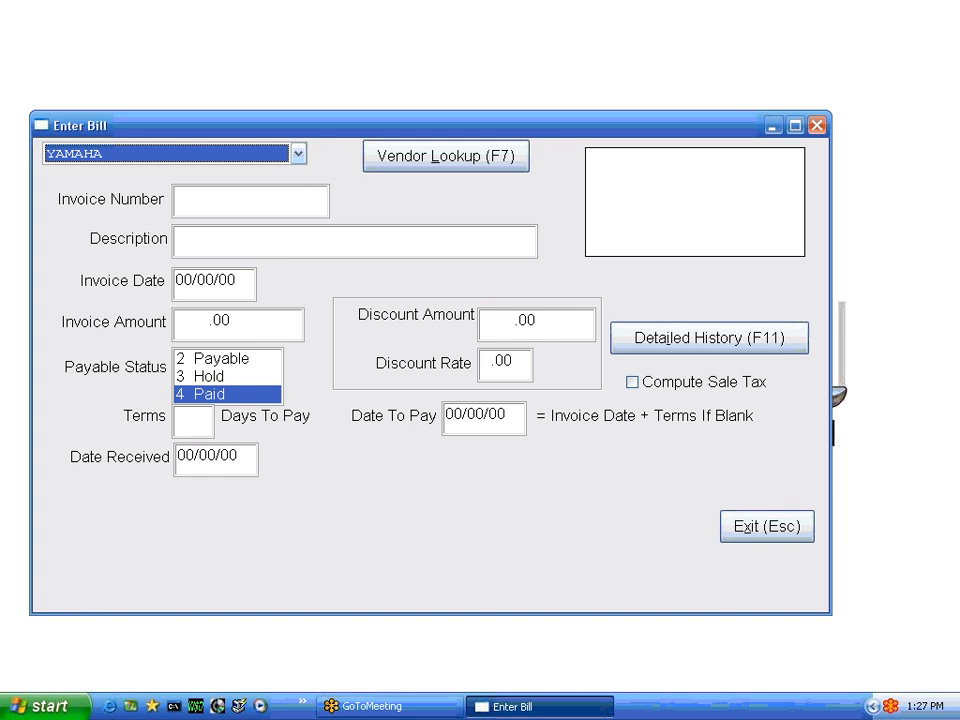
Look up YAMAHA as the vendor for another bill and open its detailed history
{"action": "left_click", "coordinate": [299, 155]}
{"action": "left_click", "coordinate": [160, 397]}
{"action": "left_click", "coordinate": [416, 158]}
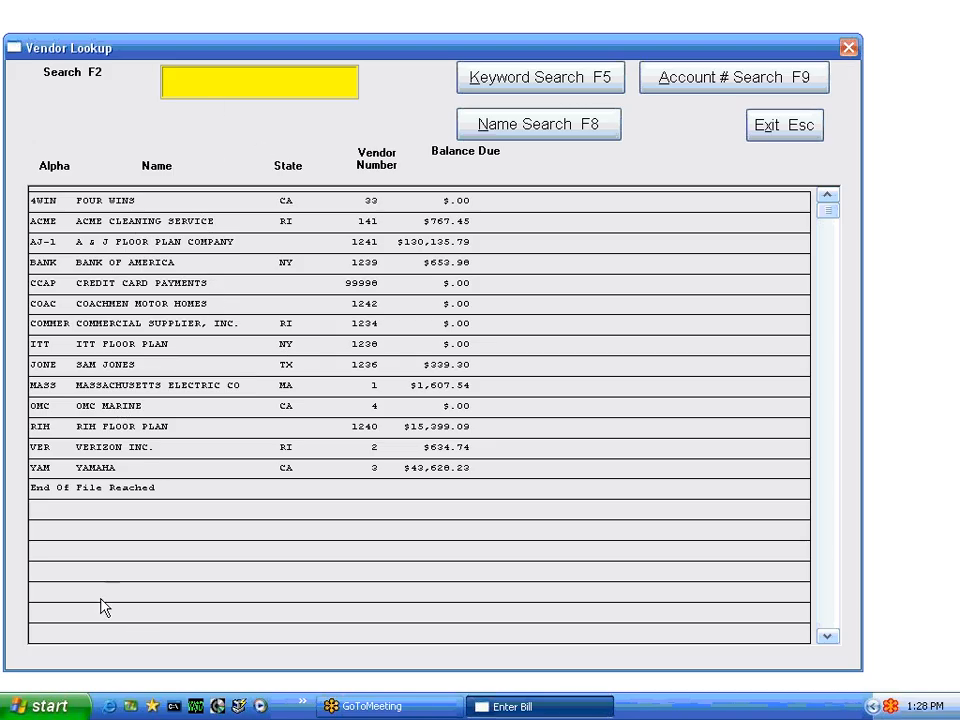
{"action": "double_click", "coordinate": [78, 470]}
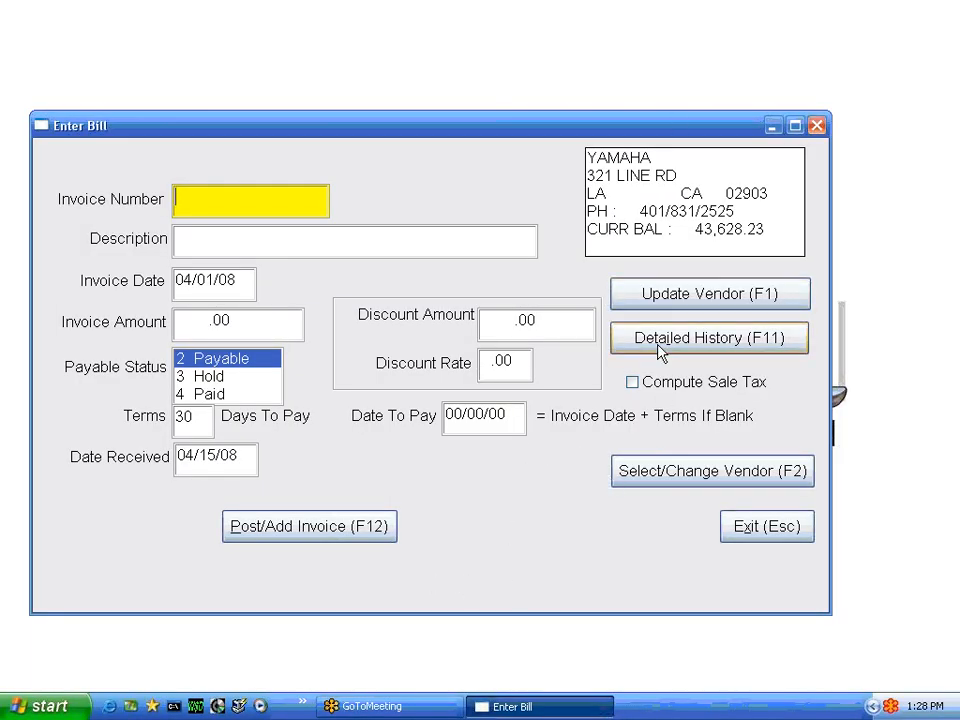
{"action": "left_click", "coordinate": [700, 340]}
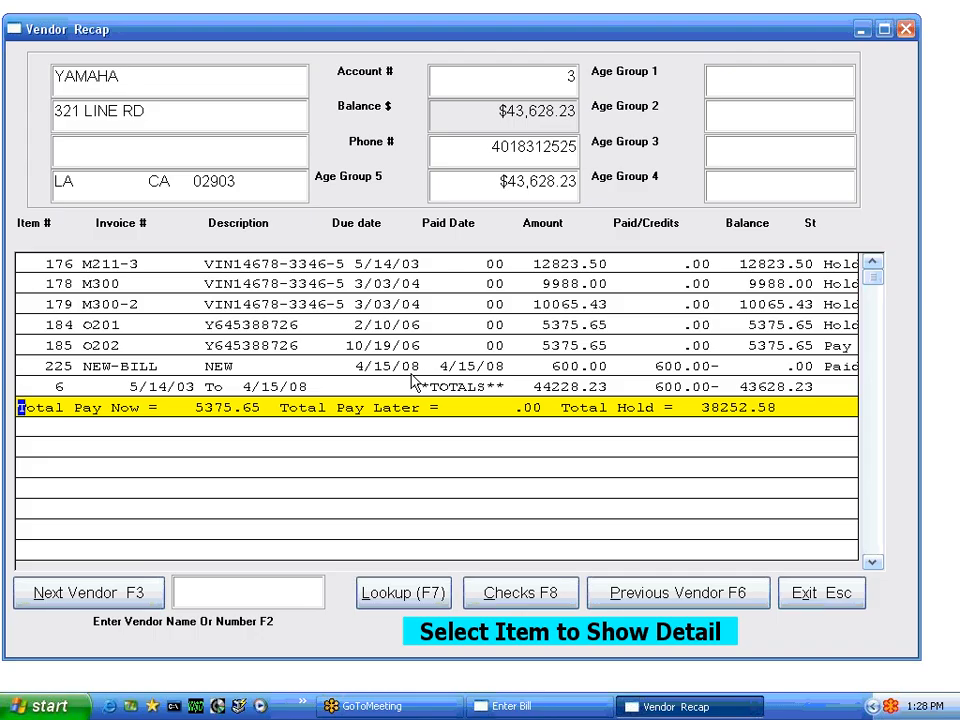
Open the payable item detail of the NEW-BILL invoice and review its dates, amounts and payment lines
{"action": "key", "text": "Up"}
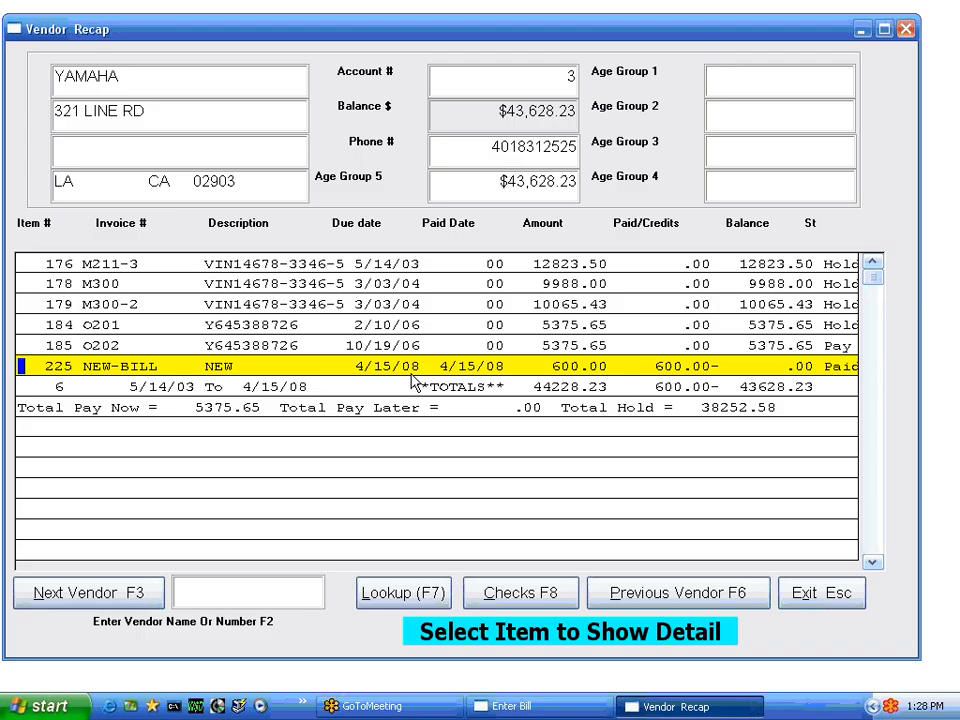
{"action": "key", "text": "Return"}
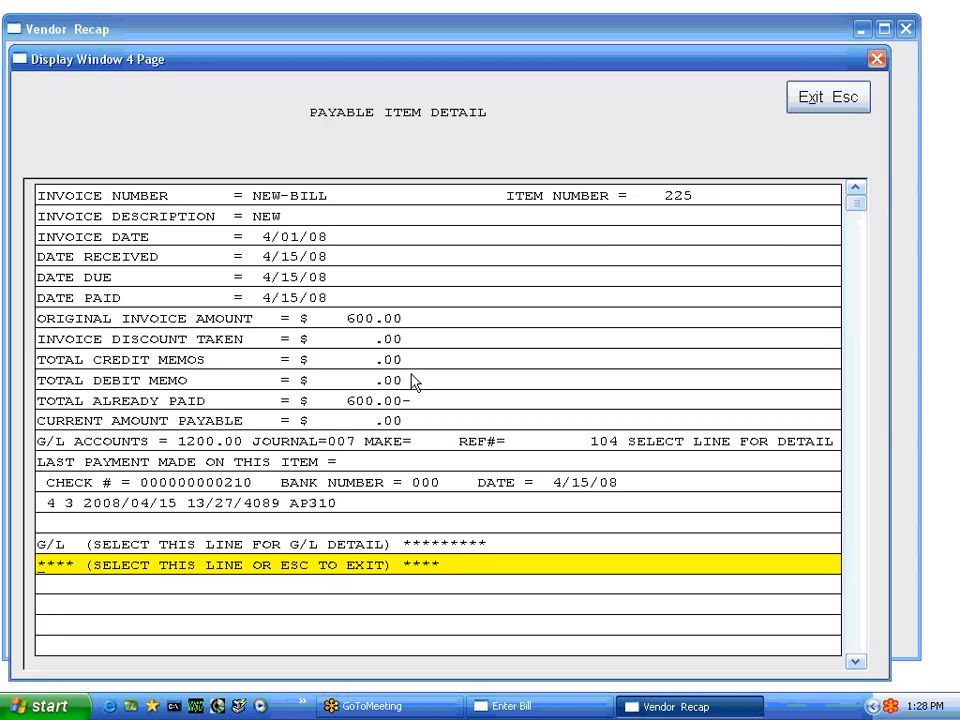
{"action": "key", "text": "Up"}
{"action": "key", "text": "Up"}
{"action": "key", "text": "Up"}
{"action": "key", "text": "Up"}
{"action": "key", "text": "Up"}
{"action": "key", "text": "Up"}
{"action": "key", "text": "Up"}
{"action": "key", "text": "Up"}
{"action": "key", "text": "Up"}
{"action": "key", "text": "Up"}
{"action": "key", "text": "Up"}
{"action": "key", "text": "Up"}
{"action": "key", "text": "Up"}
{"action": "key", "text": "Up"}
{"action": "key", "text": "Up"}
{"action": "key", "text": "Up"}
{"action": "key", "text": "Up"}
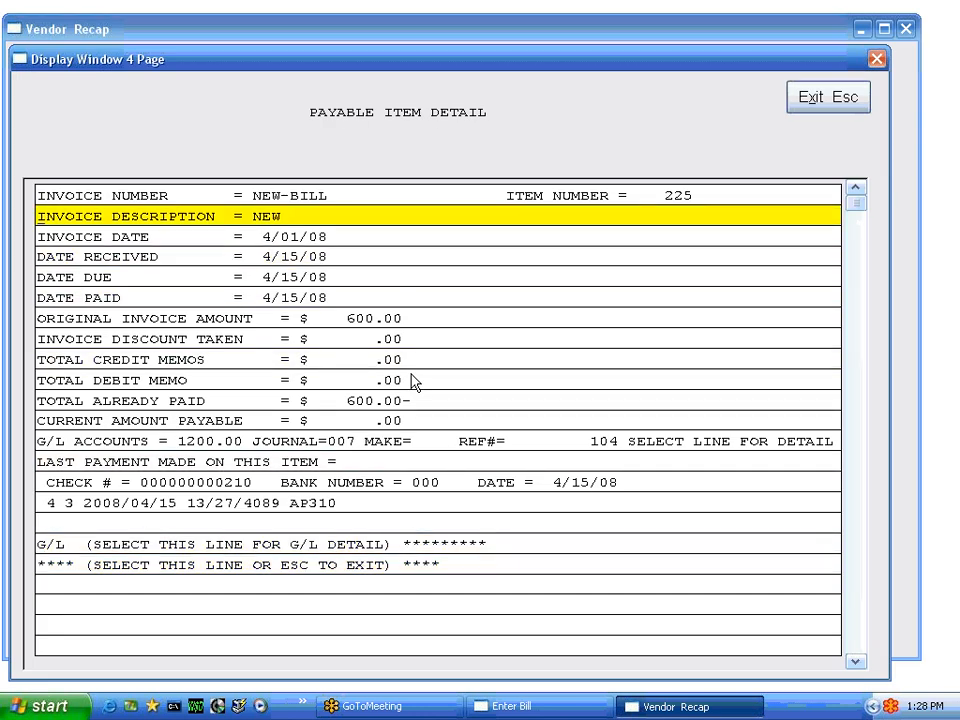
{"action": "key", "text": "Down"}
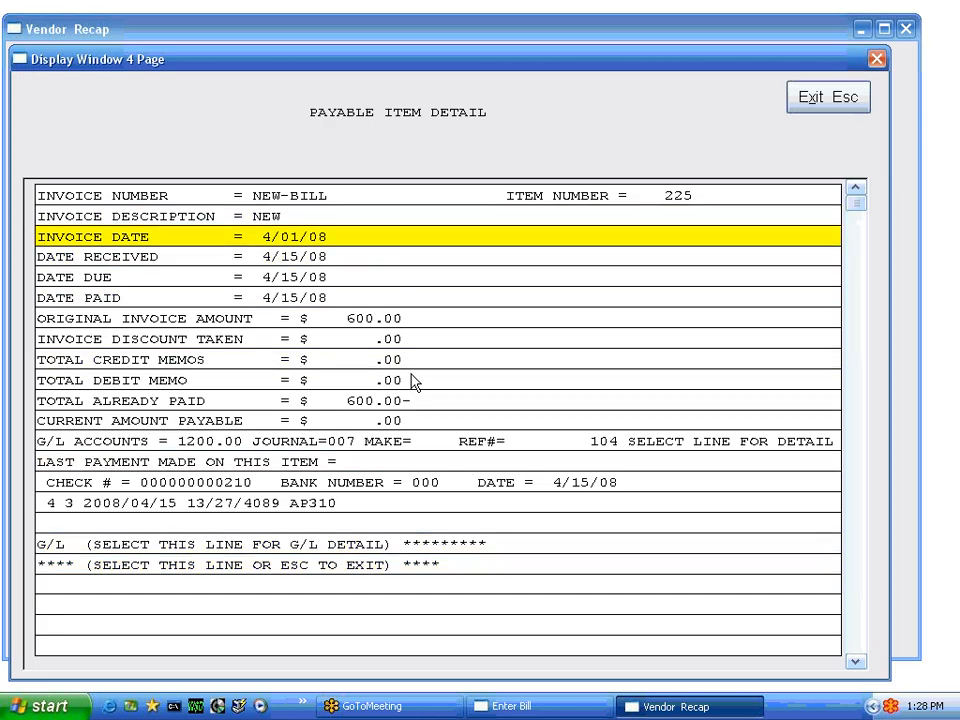
{"action": "key", "text": "Down"}
{"action": "key", "text": "Down"}
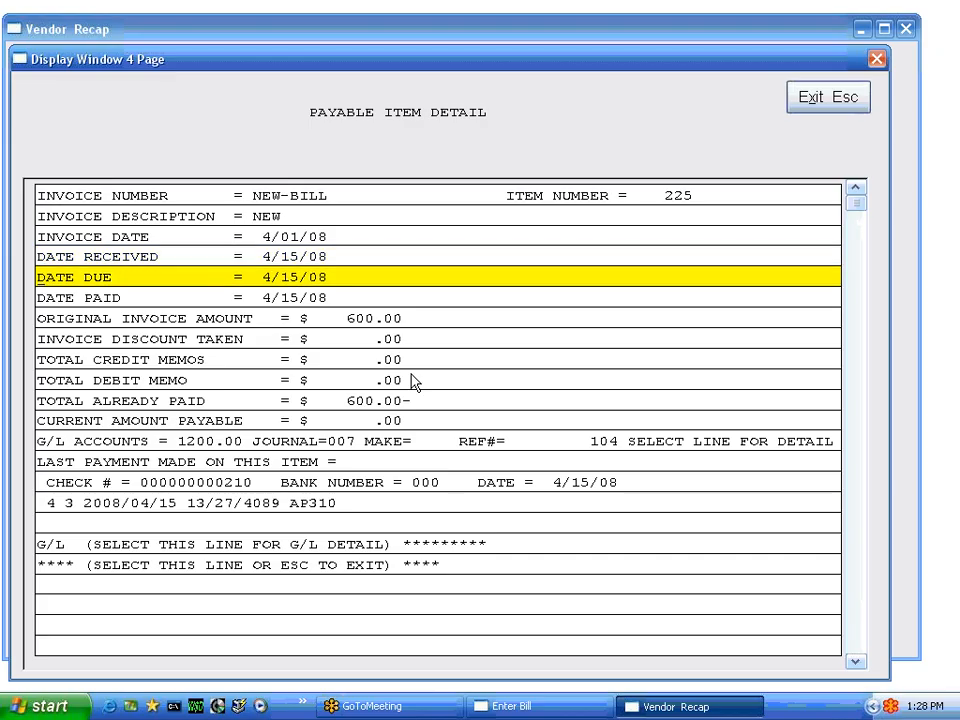
{"action": "key", "text": "Down"}
{"action": "key", "text": "Down"}
{"action": "key", "text": "Down"}
{"action": "key", "text": "Down"}
{"action": "key", "text": "Down"}
{"action": "key", "text": "Down"}
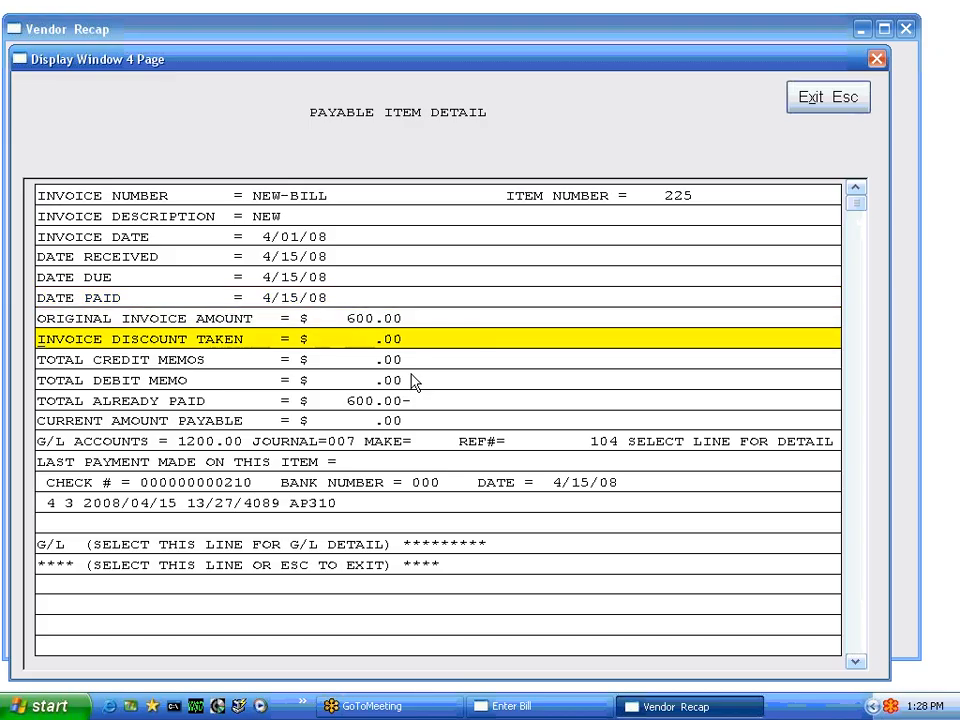
{"action": "key", "text": "Down"}
{"action": "key", "text": "Down"}
{"action": "key", "text": "Down"}
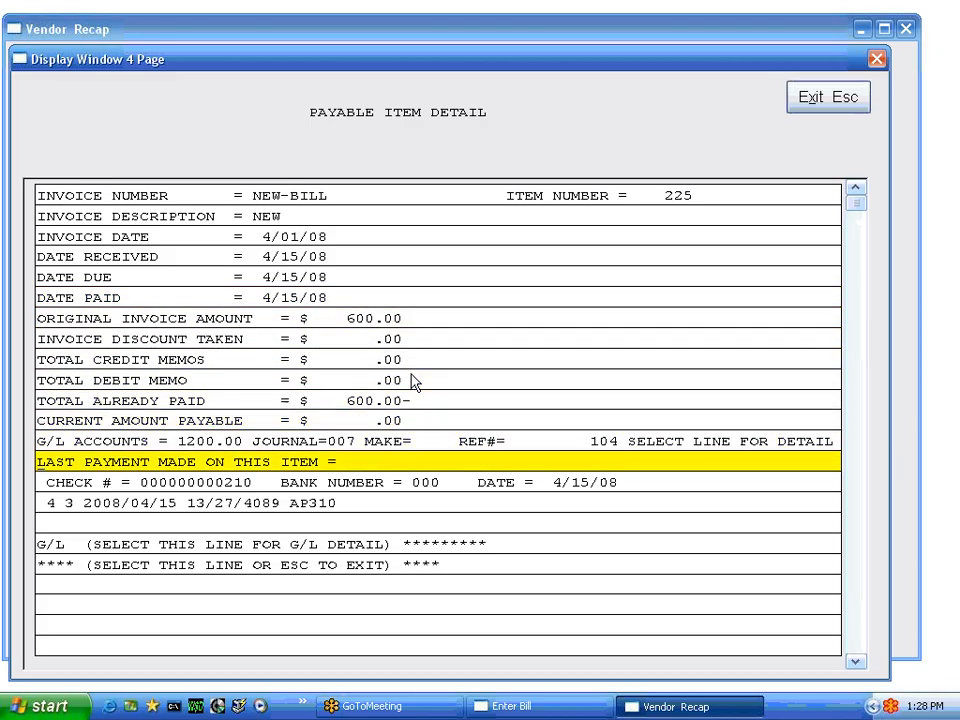
View the general ledger posting detail for the NEW-BILL item and return to its payable item detail
{"action": "key", "text": "Up"}
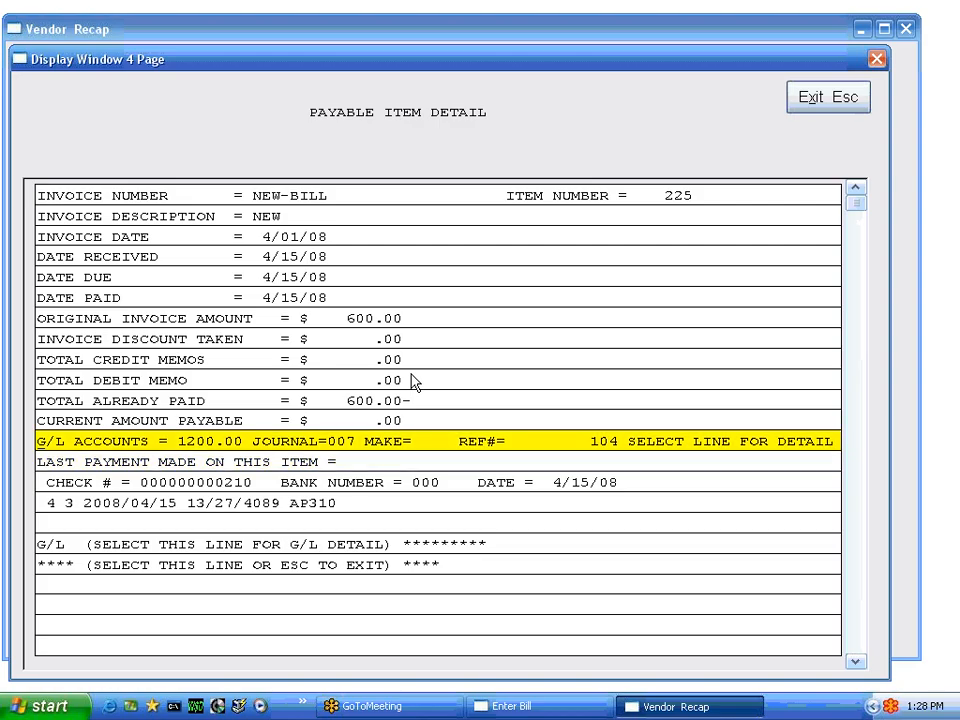
{"action": "key", "text": "Return"}
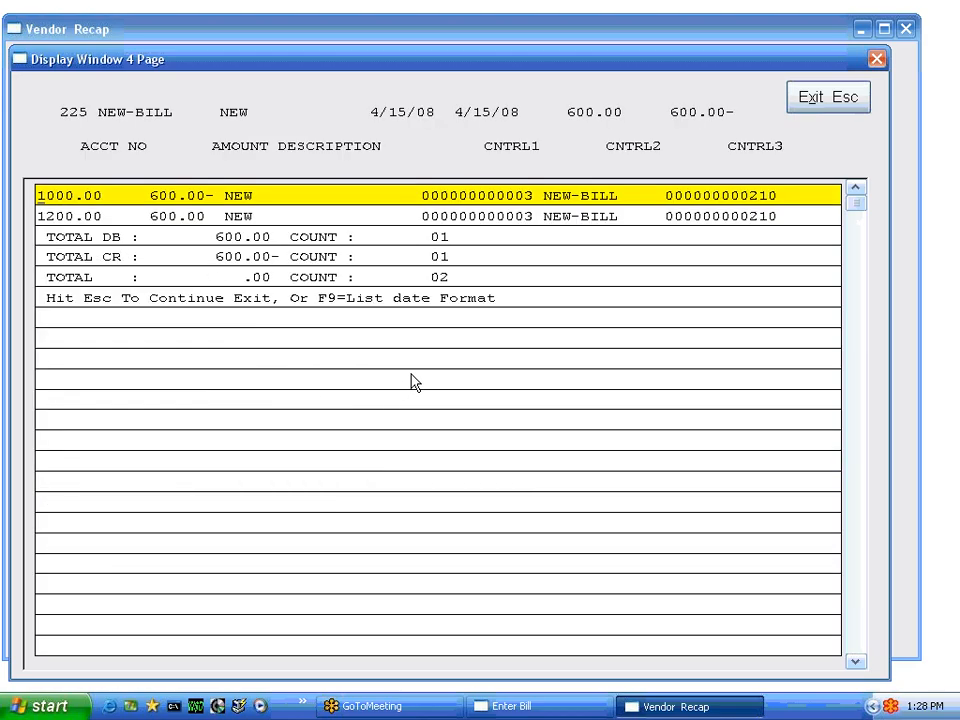
{"action": "key", "text": "Escape"}
{"action": "key", "text": "Return"}
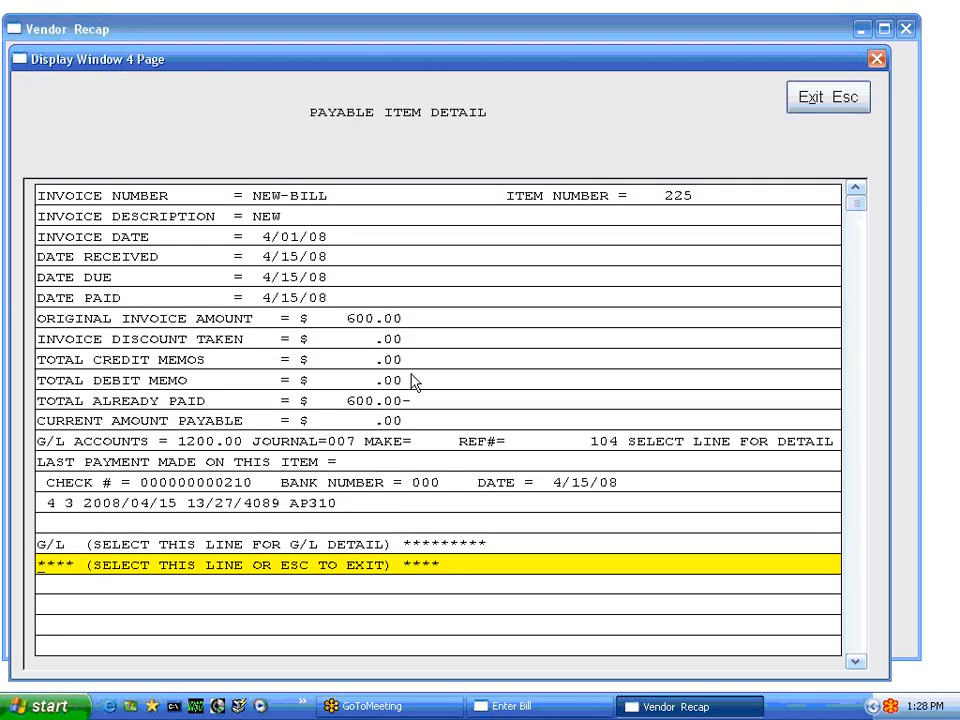
Review the check number, bank and payment date recorded for the NEW-BILL item
{"action": "key", "text": "Up"}
{"action": "key", "text": "Up"}
{"action": "key", "text": "Up"}
{"action": "key", "text": "Up"}
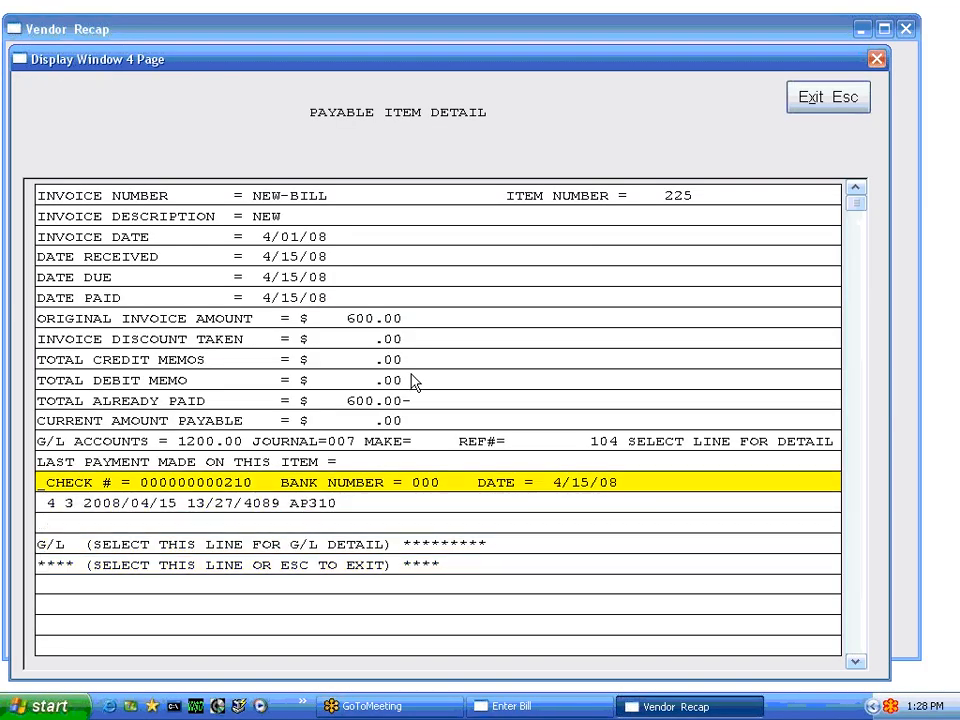
{"action": "key", "text": "Down"}
{"action": "key", "text": "Down"}
{"action": "key", "text": "Down"}
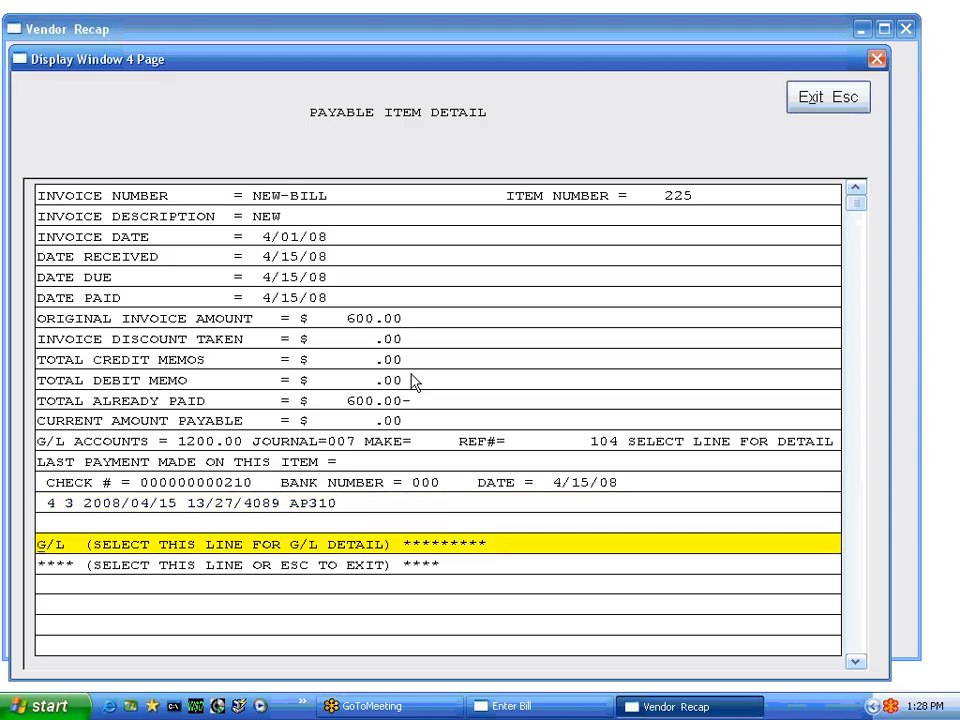
Close the item detail, view the list of checks issued to YAMAHA, and return to the vendor recap
{"action": "key", "text": "Escape"}
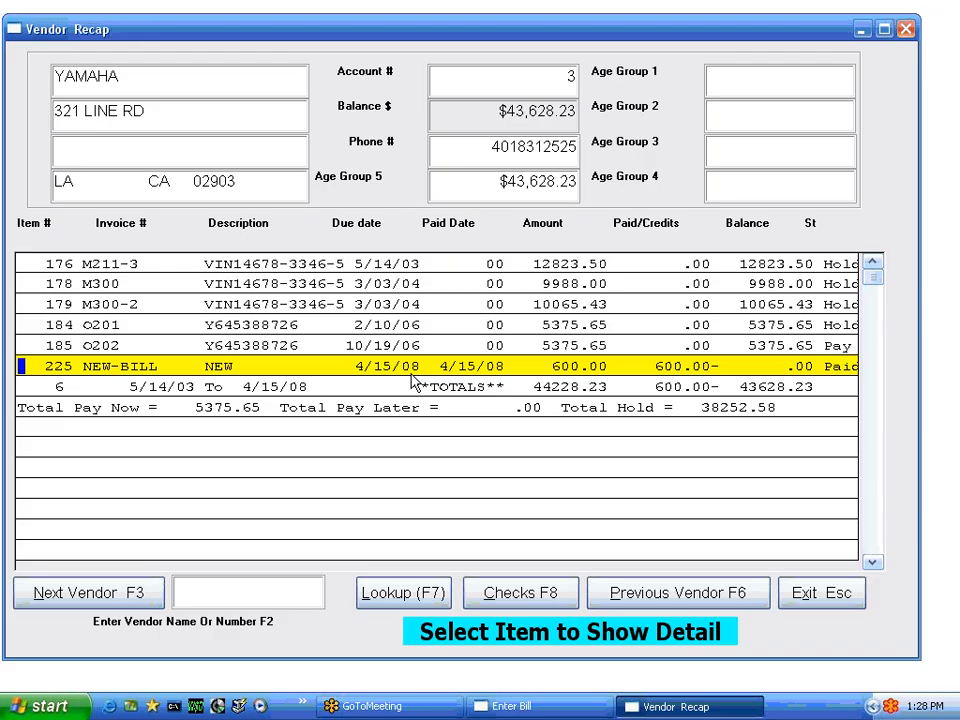
{"action": "left_click", "coordinate": [518, 595]}
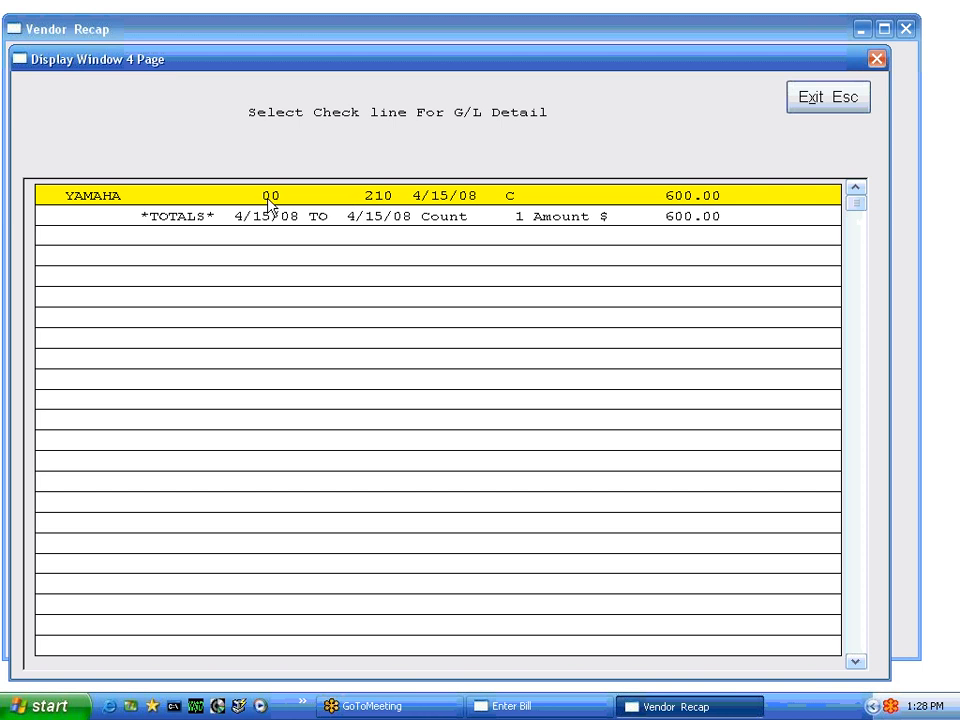
{"action": "left_click", "coordinate": [812, 98]}
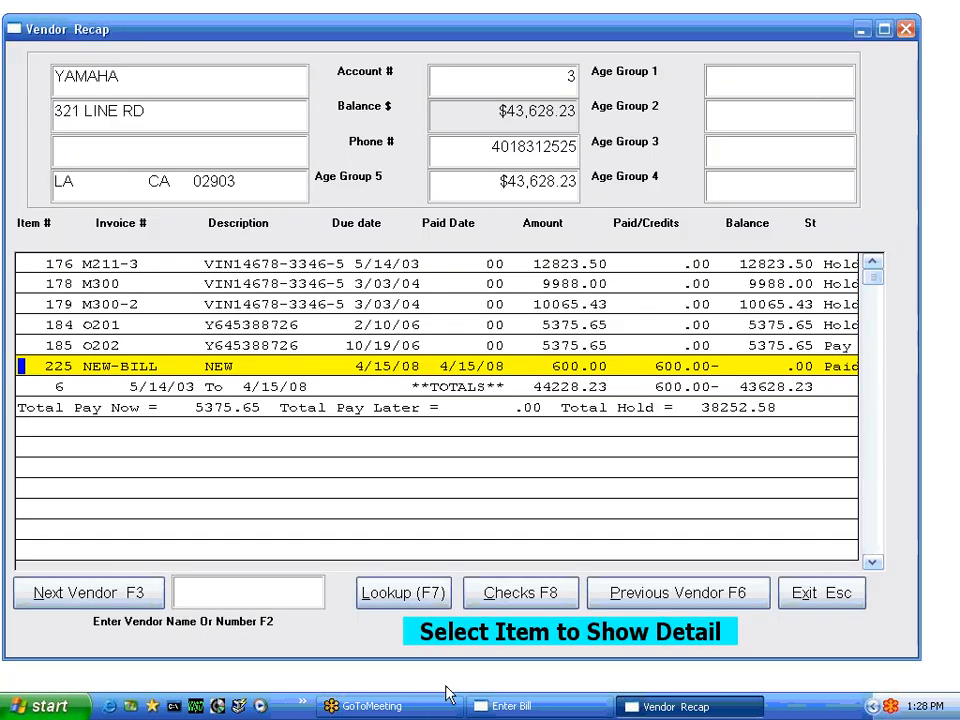
View the payable item detail of invoice O201, and exit the vendor recap back to bill entry
{"action": "left_click", "coordinate": [288, 325]}
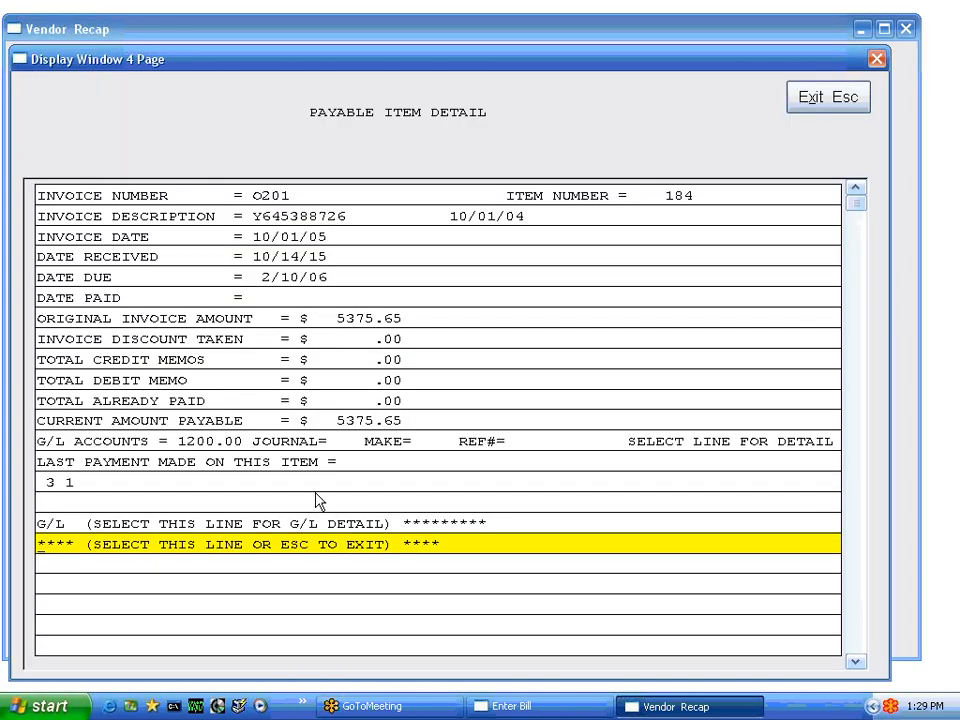
{"action": "left_click", "coordinate": [398, 548]}
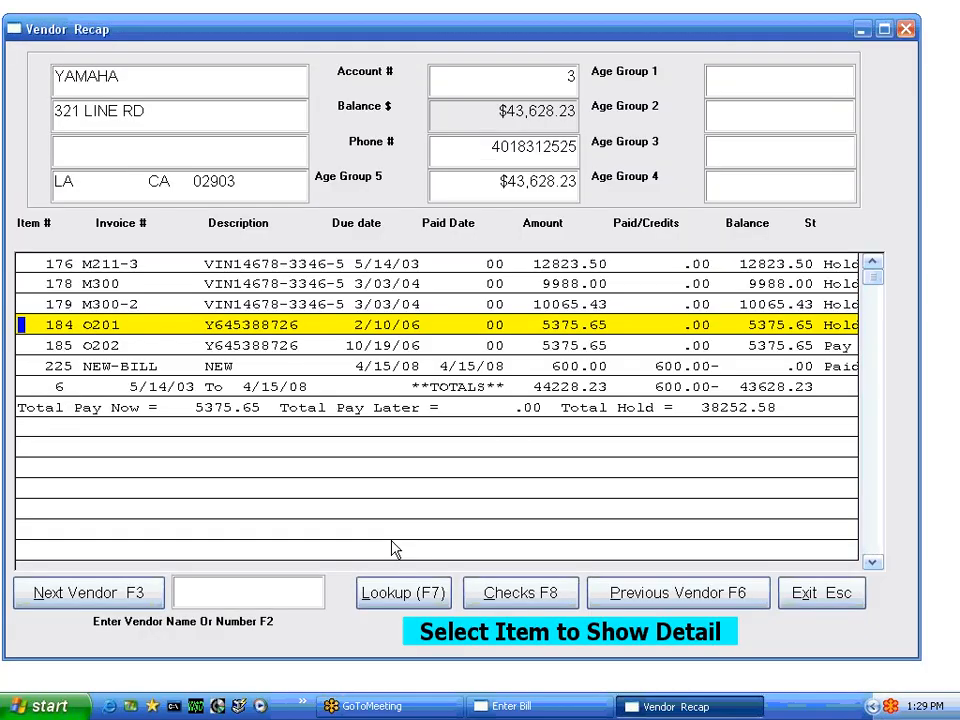
{"action": "left_click", "coordinate": [815, 600]}
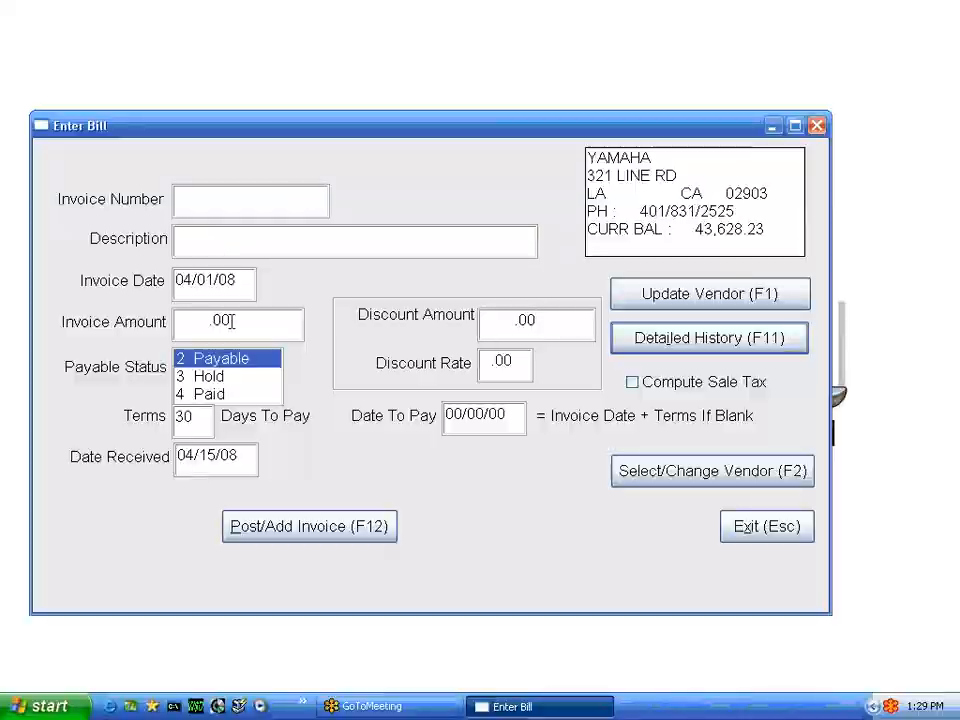
Open YAMAHA's vendor record for updating and set its terms to 15
{"action": "left_click", "coordinate": [664, 296]}
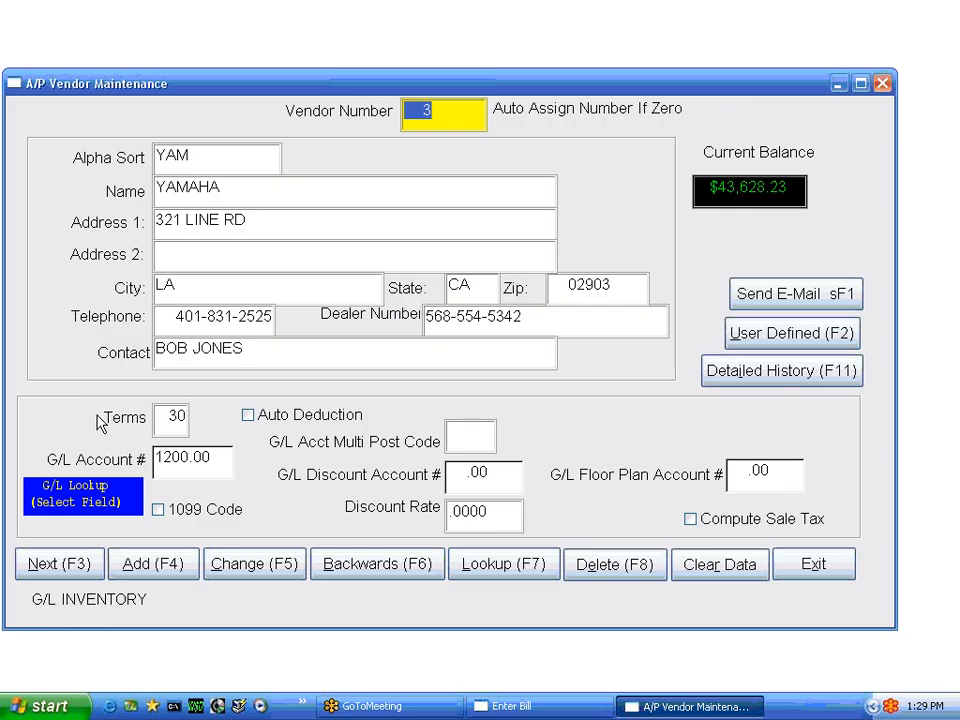
{"action": "key", "text": "Tab"}
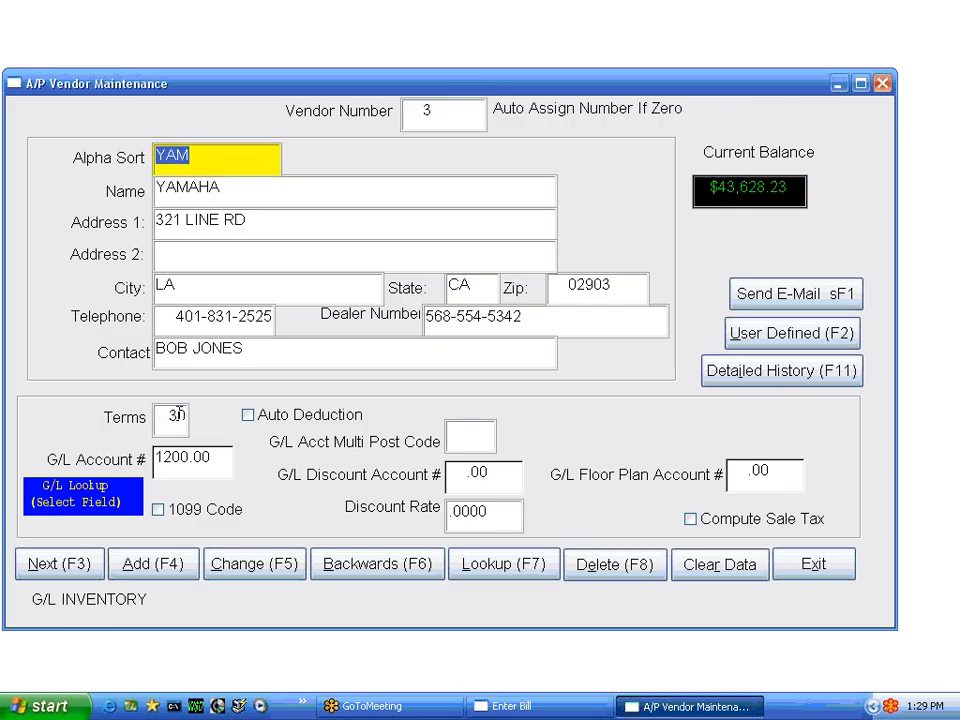
{"action": "left_click", "coordinate": [166, 416]}
{"action": "type", "text": "15"}
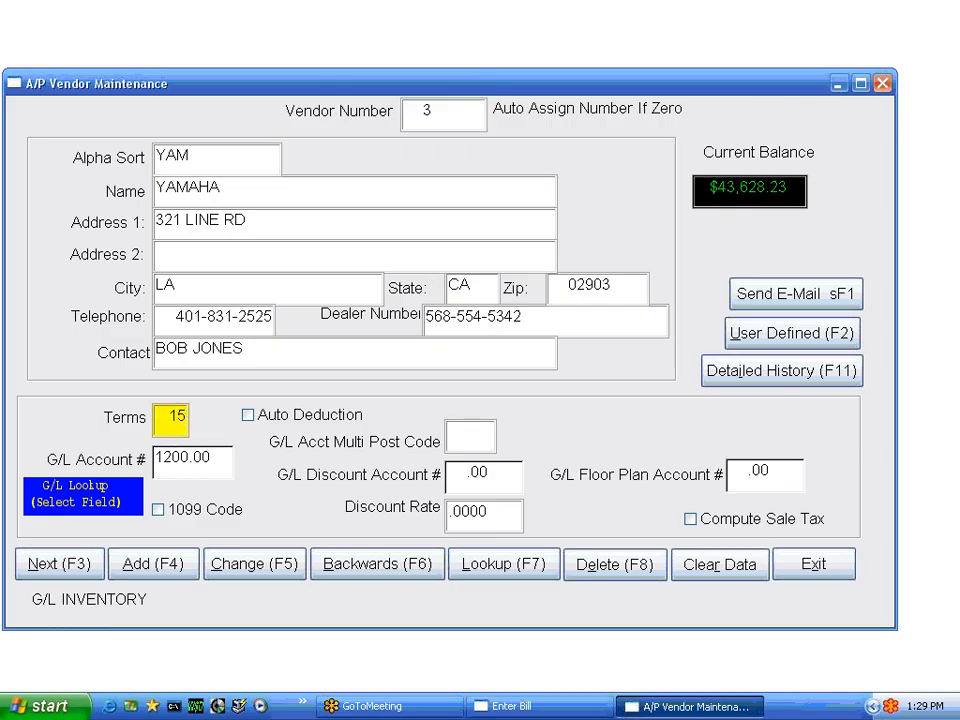
{"action": "key", "text": "Tab"}
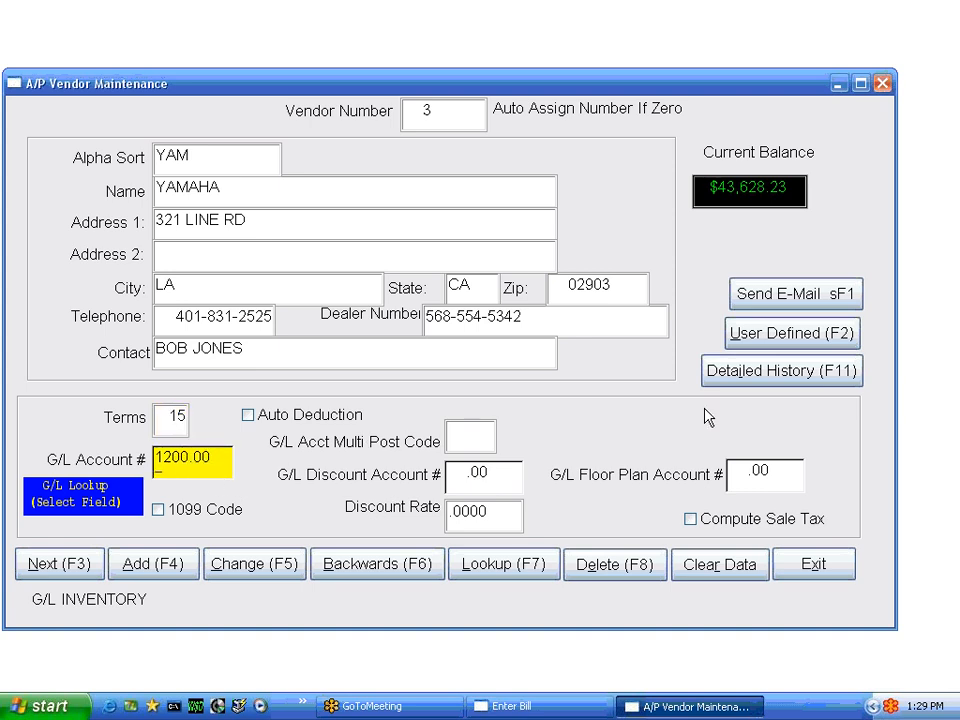
View YAMAHA's user-defined data without updating it, and exit vendor maintenance back to bill entry
{"action": "left_click", "coordinate": [758, 336]}
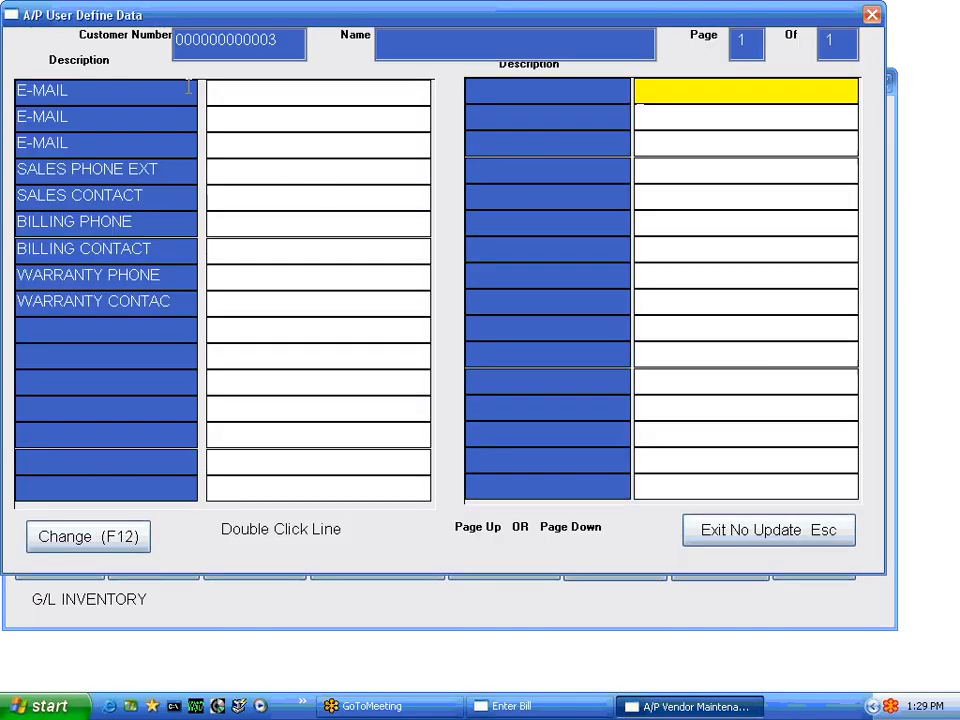
{"action": "left_click", "coordinate": [772, 534]}
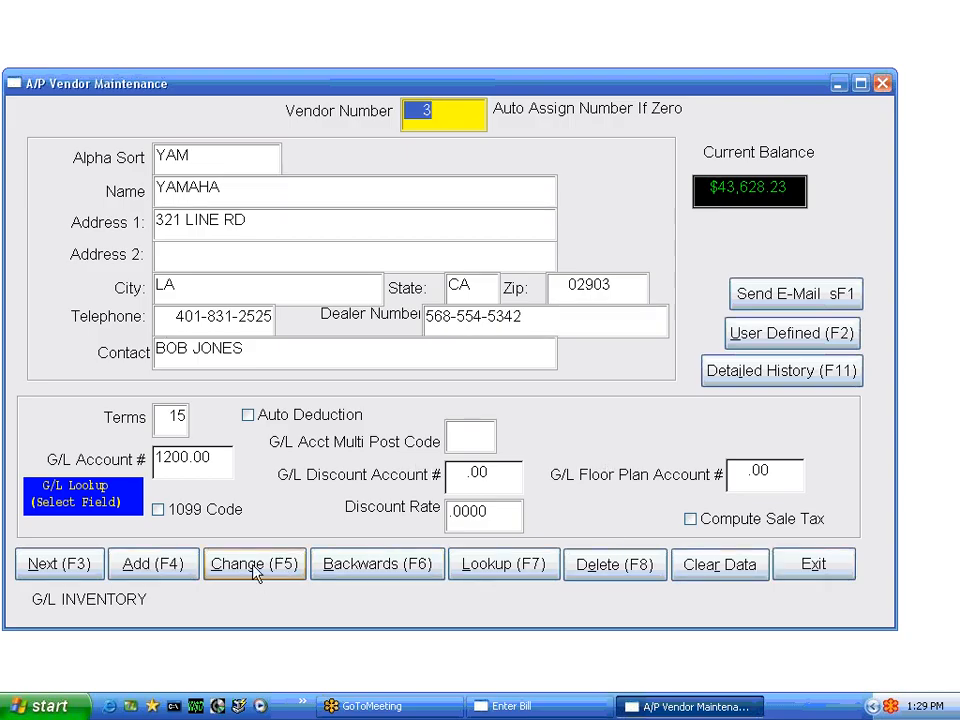
{"action": "left_click", "coordinate": [813, 564]}
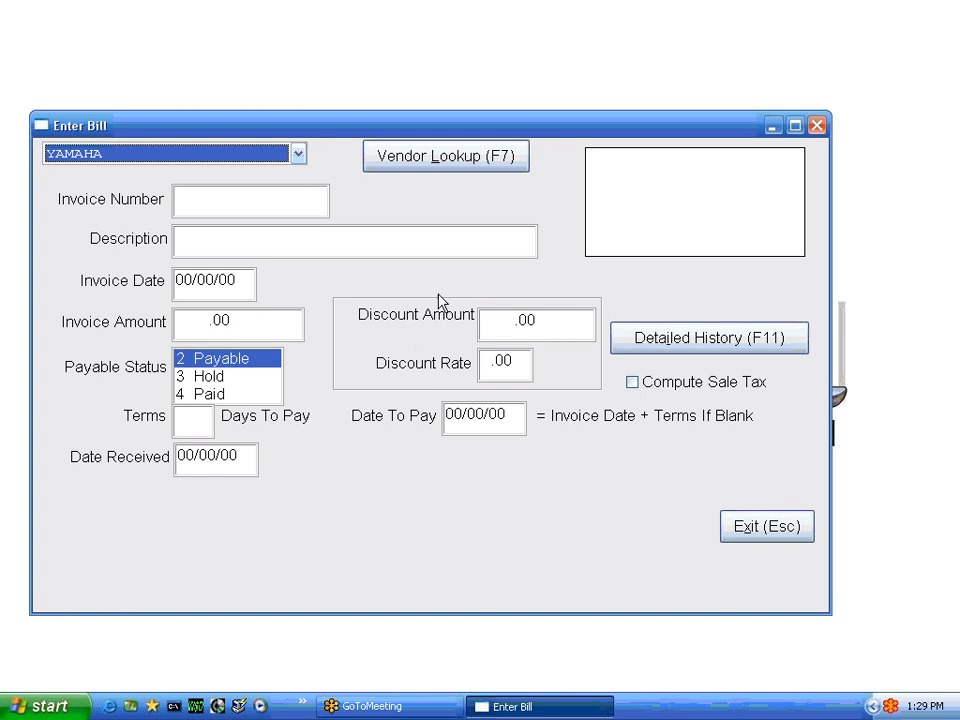
Start adding a new vendor from bill entry, with alpha sort NEW4 and name NEW4 MFG
{"action": "left_click", "coordinate": [298, 155]}
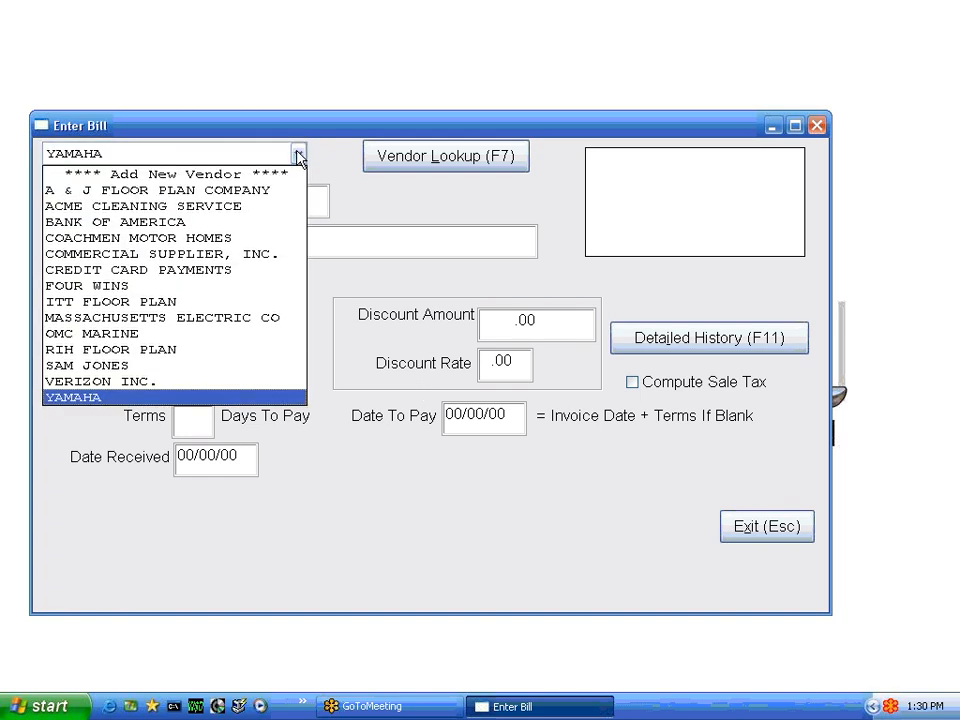
{"action": "left_click", "coordinate": [133, 177]}
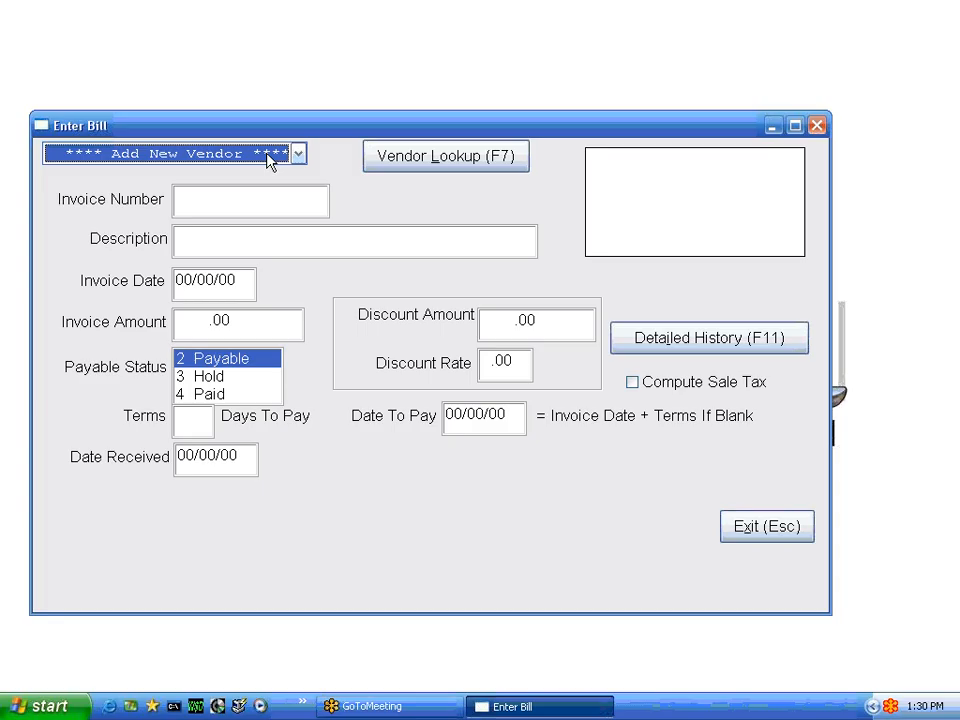
{"action": "key", "text": "Return"}
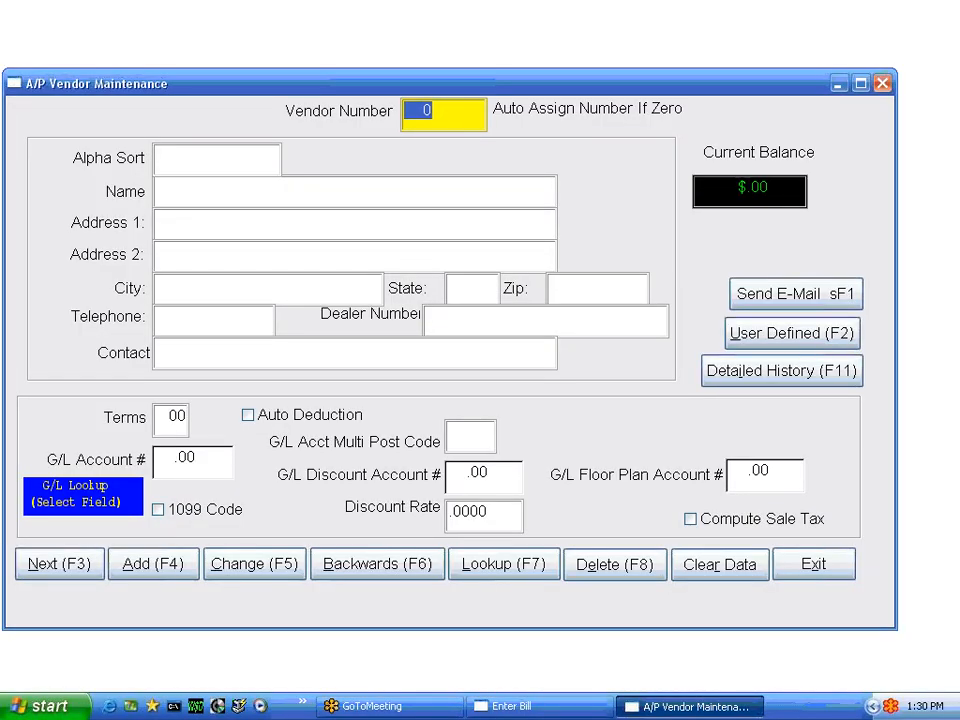
{"action": "left_click", "coordinate": [217, 159]}
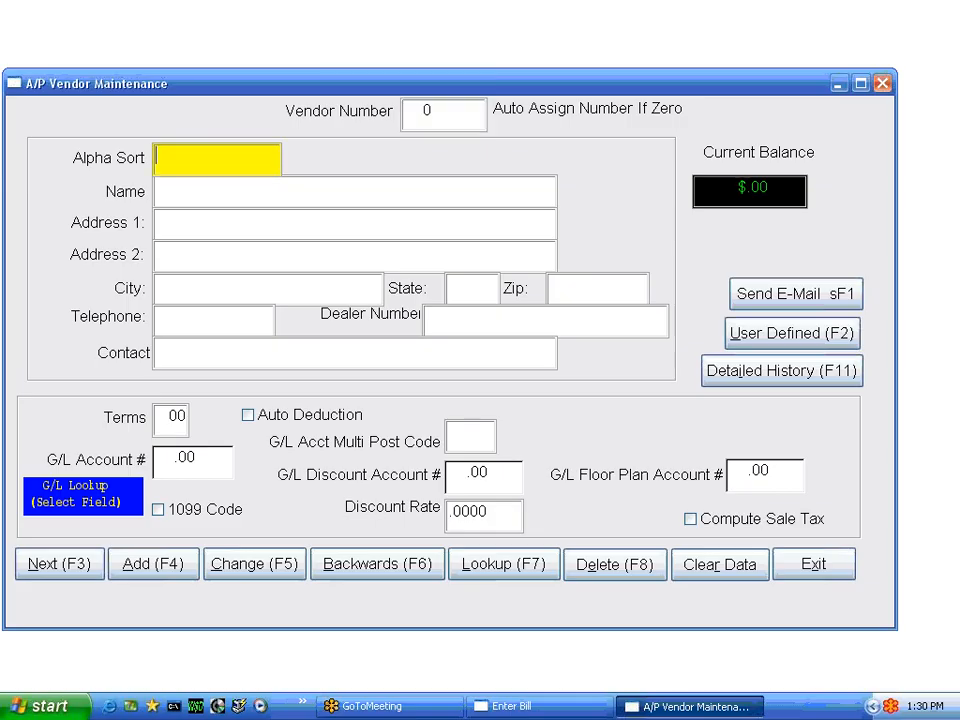
{"action": "type", "text": "NEW 4"}
{"action": "key", "text": "Tab"}
{"action": "type", "text": "NEW4 "}
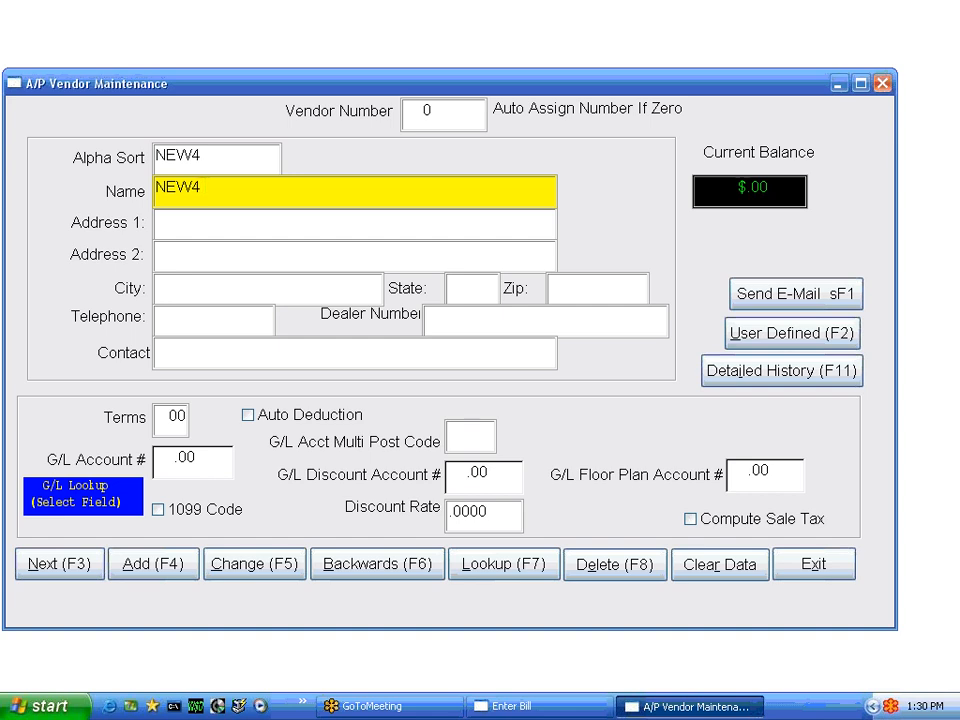
{"action": "type", "text": "MFG"}
{"action": "key", "text": "Tab"}
Fill in the new vendor's two address lines, city, state and zip code
{"action": "type", "text": "87678"}
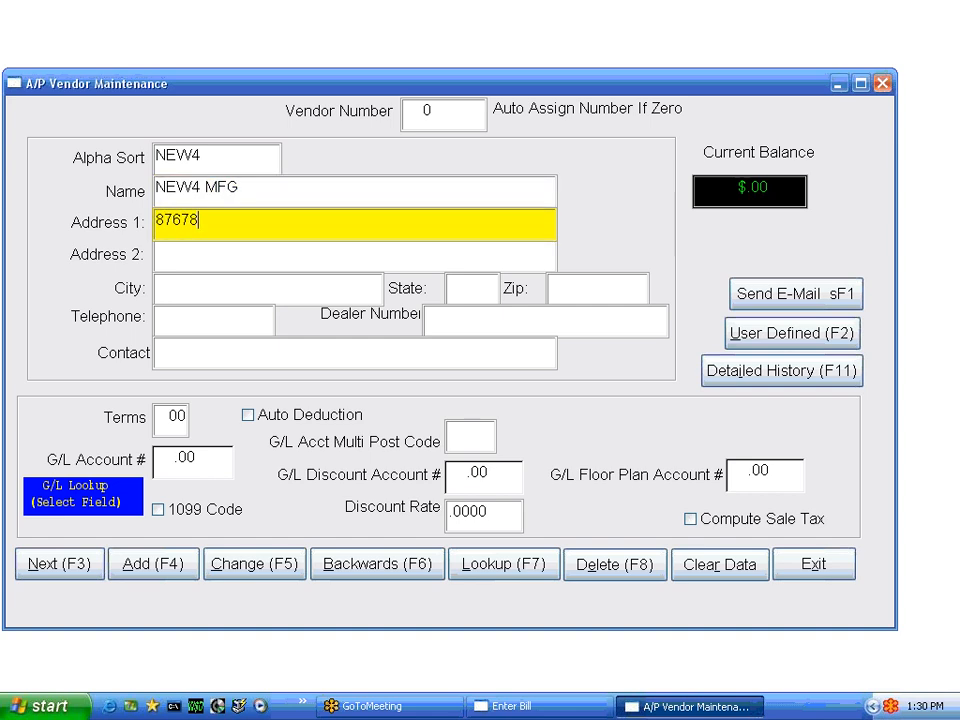
{"action": "key", "text": "Tab"}
{"action": "type", "text": "87678"}
{"action": "key", "text": "Tab"}
{"action": "type", "text": "87678"}
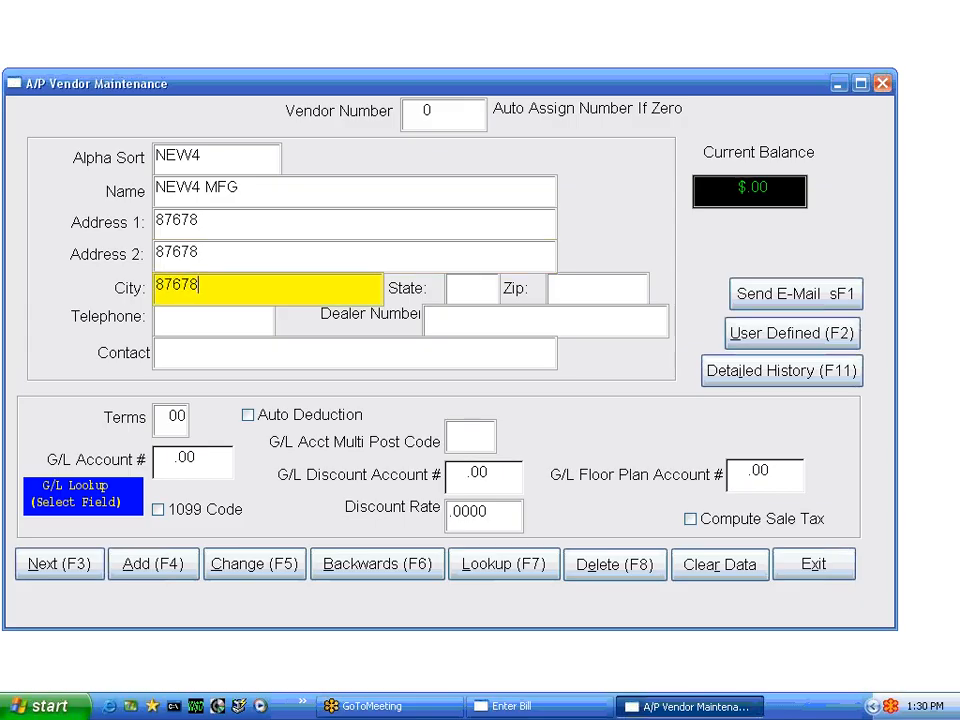
{"action": "key", "text": "Tab"}
{"action": "type", "text": "RI"}
{"action": "key", "text": "Tab"}
{"action": "type", "text": "02915"}
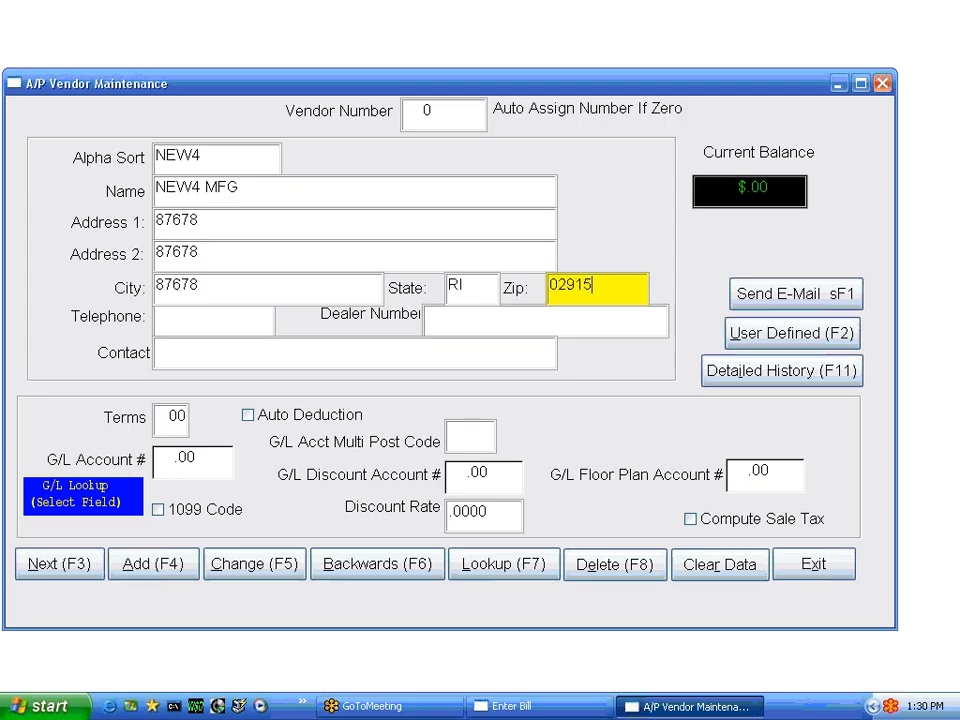
{"action": "key", "text": "Tab"}
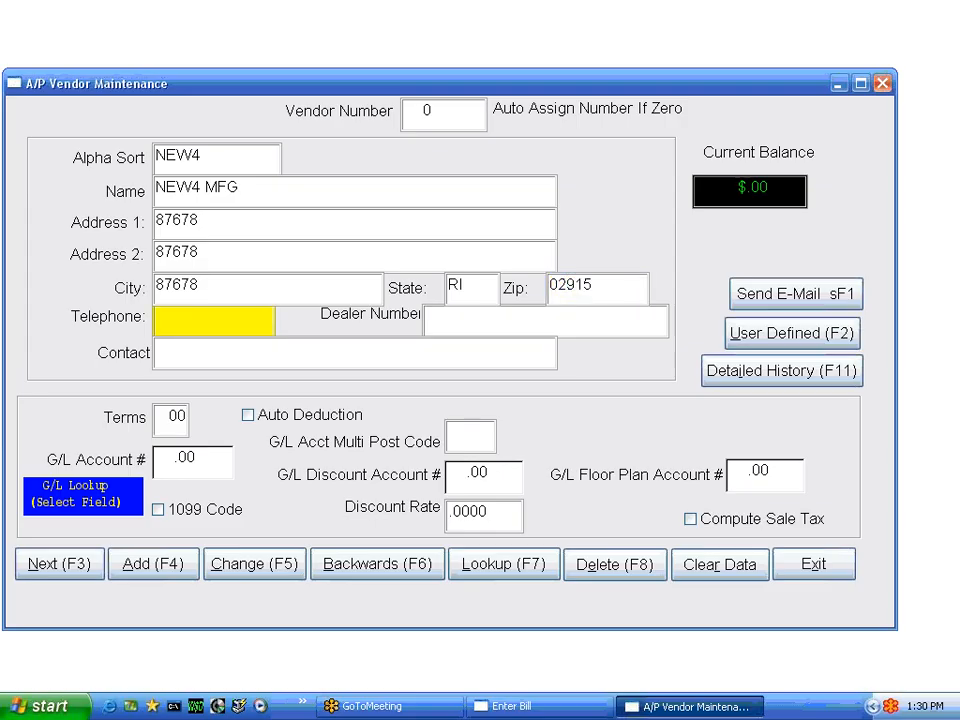
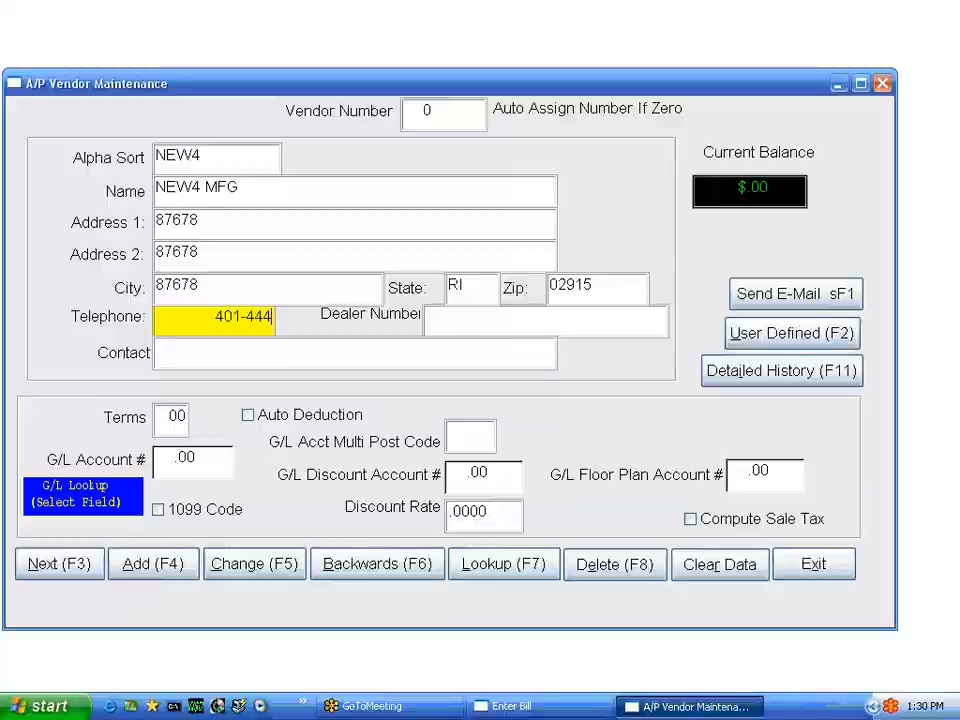
Enter the new vendor's telephone number and dealer number
{"action": "key", "text": "Tab"}
{"action": "key", "text": "Tab"}
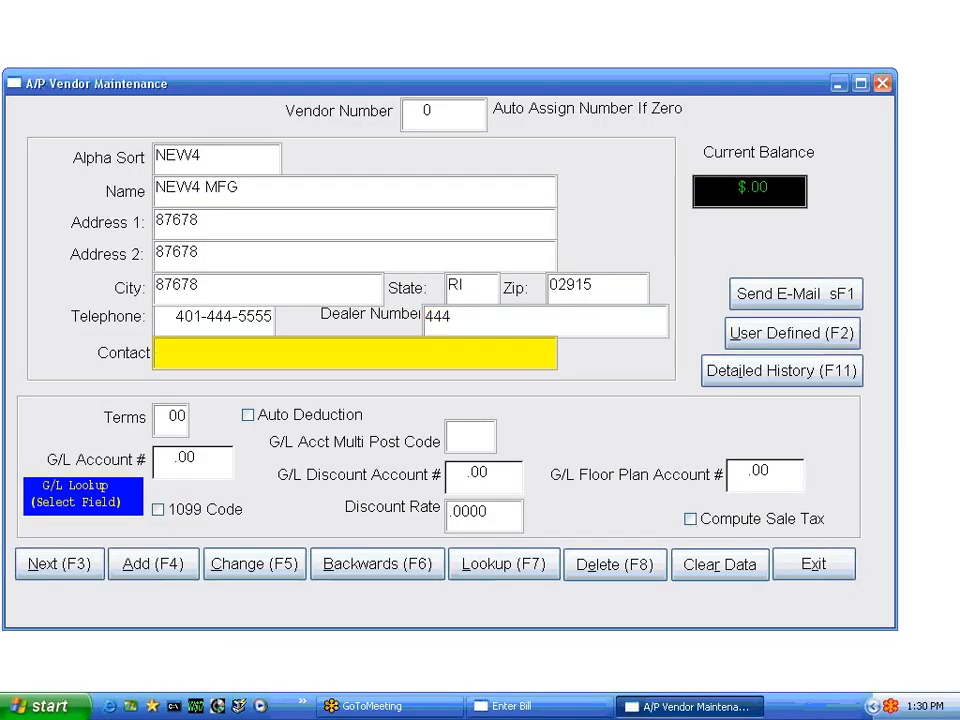
Enter the vendor's contact name and set the terms to 15
{"action": "type", "text": "JOE"}
{"action": "key", "text": "Tab"}
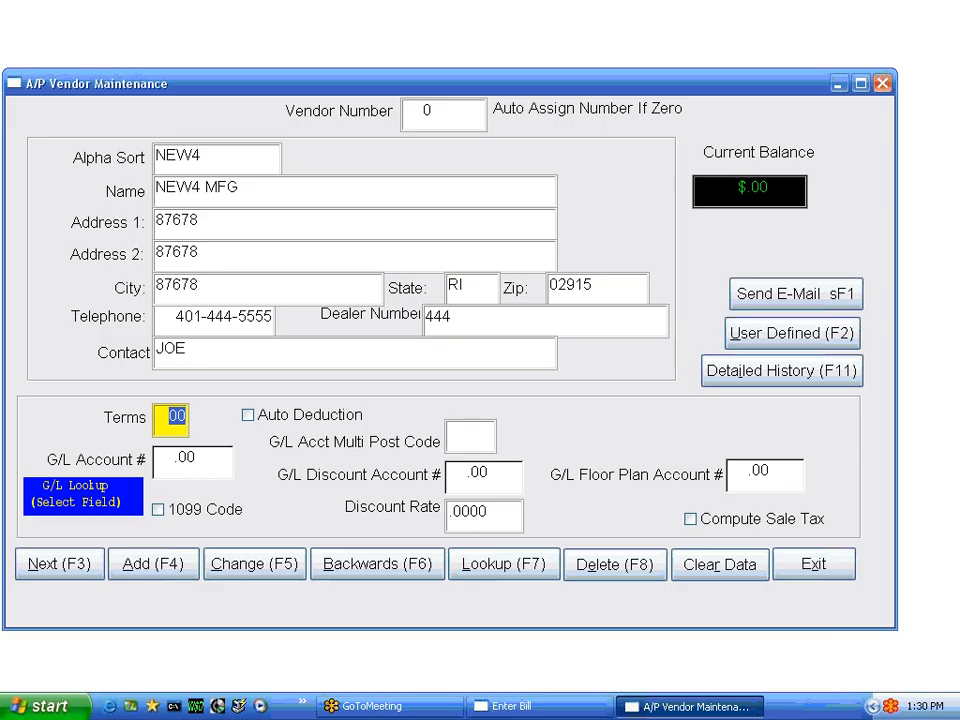
{"action": "type", "text": "15"}
{"action": "key", "text": "Tab"}
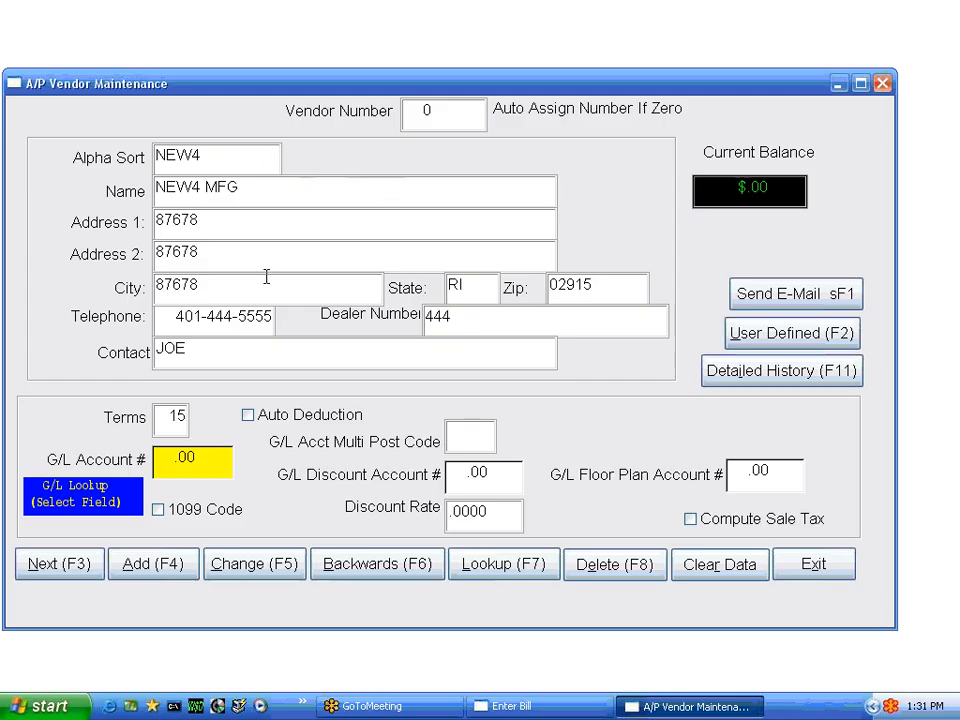
Look up the chart of accounts by type, assign 7490.00 POSTAGE as the vendor's G/L account, and add the vendor
{"action": "double_click", "coordinate": [179, 476]}
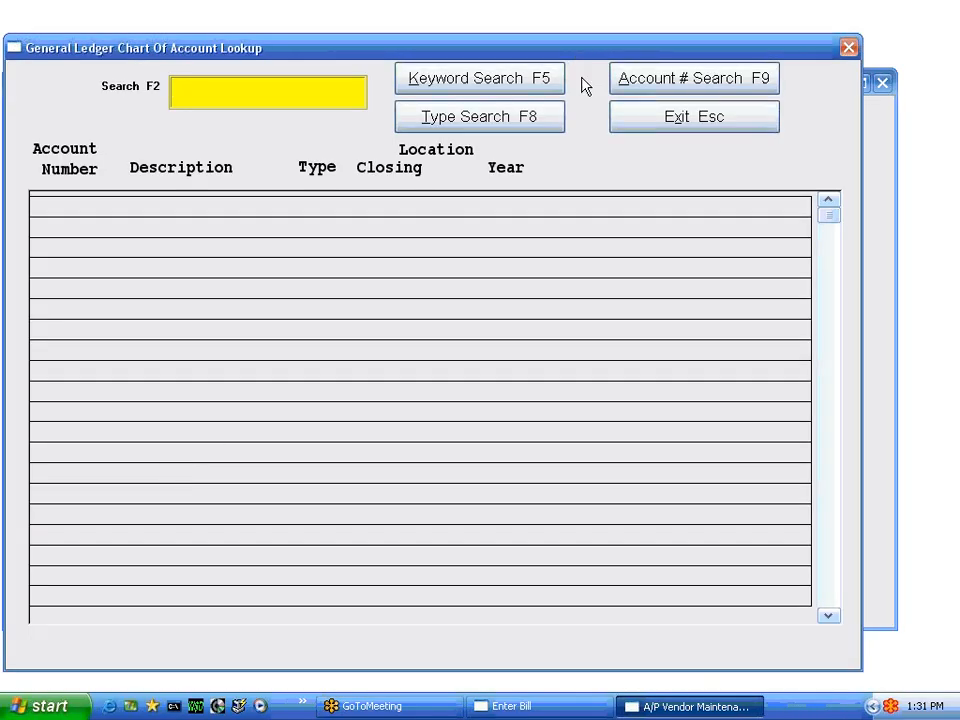
{"action": "left_click", "coordinate": [516, 119]}
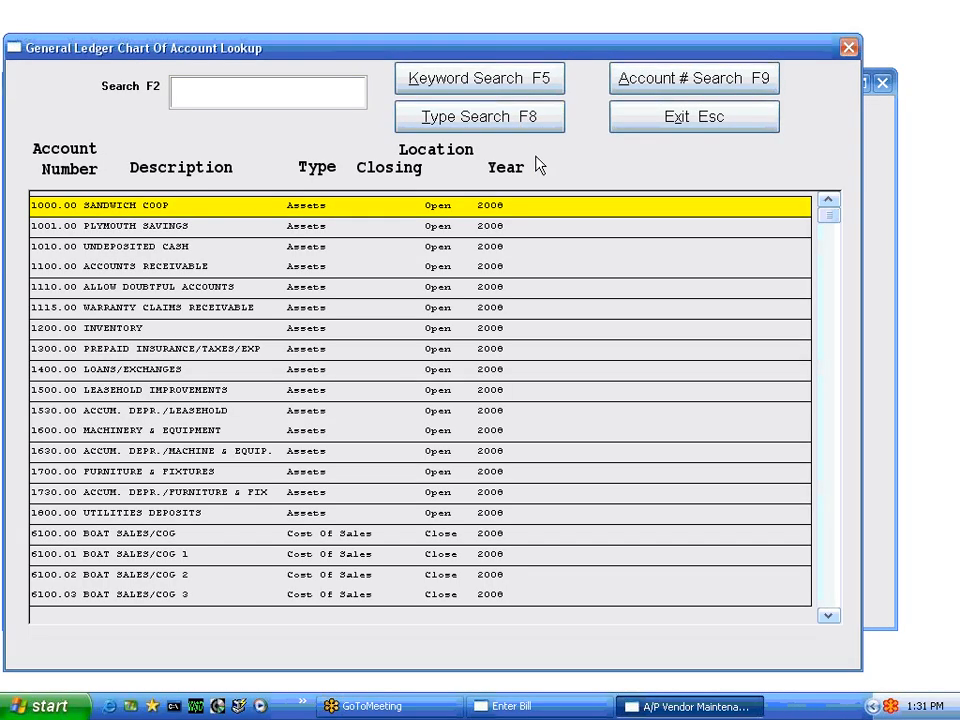
{"action": "key", "text": "Page_Down"}
{"action": "key", "text": "Page_Down"}
{"action": "key", "text": "Page_Down"}
{"action": "key", "text": "Page_Down"}
{"action": "key", "text": "Page_Down"}
{"action": "key", "text": "Down"}
{"action": "key", "text": "Down"}
{"action": "key", "text": "Down"}
{"action": "key", "text": "Down"}
{"action": "key", "text": "Down"}
{"action": "key", "text": "Down"}
{"action": "key", "text": "Down"}
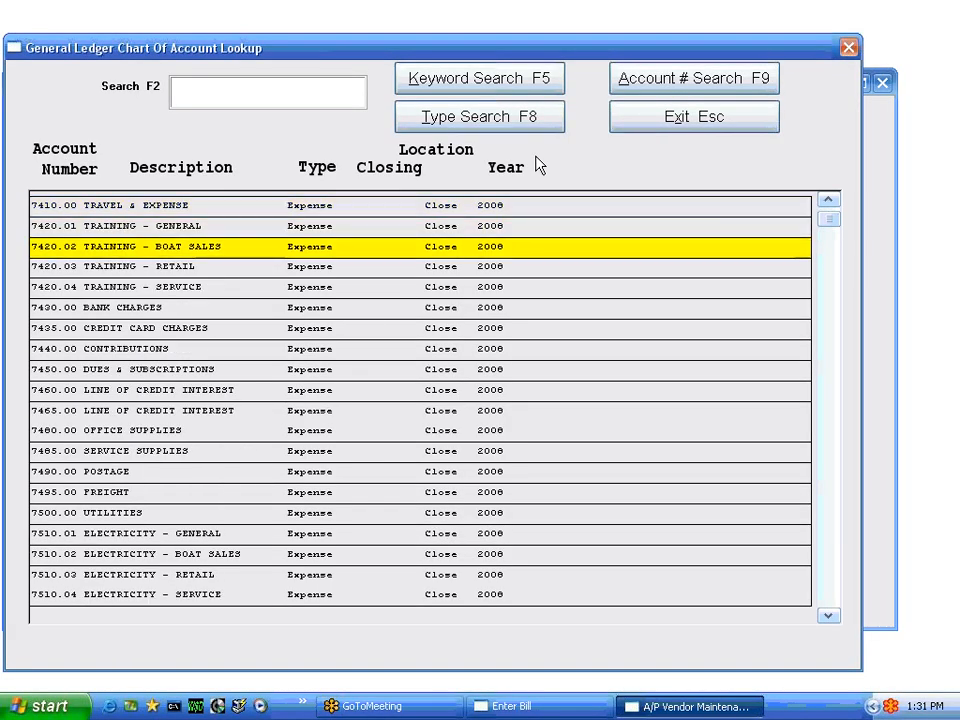
{"action": "key", "text": "Down"}
{"action": "key", "text": "Down"}
{"action": "key", "text": "Down"}
{"action": "key", "text": "Down"}
{"action": "key", "text": "Down"}
{"action": "key", "text": "Down"}
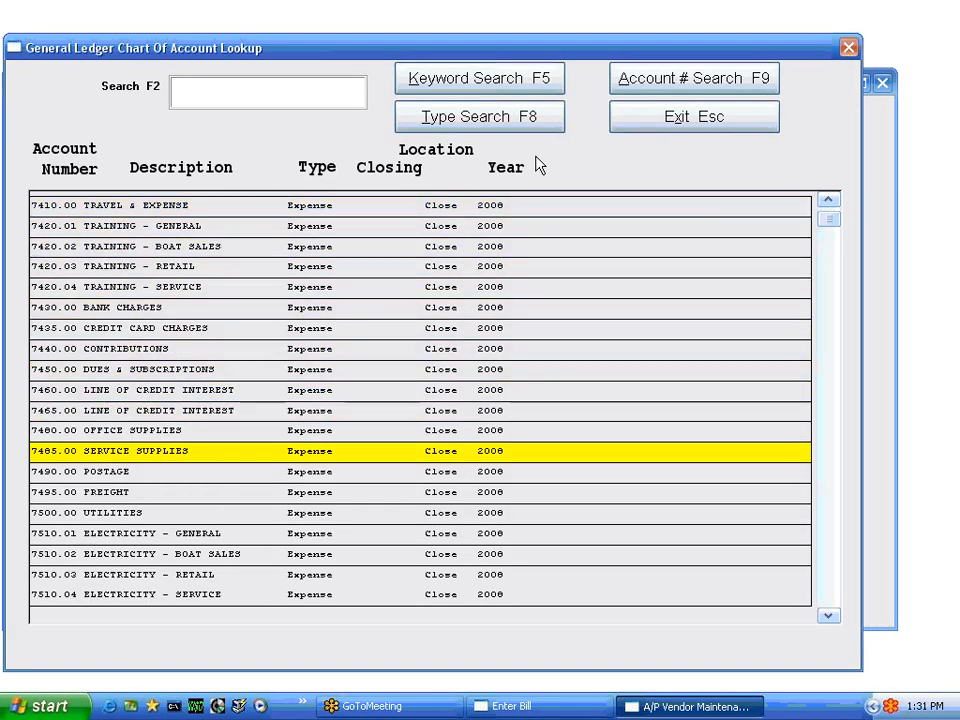
{"action": "key", "text": "Return"}
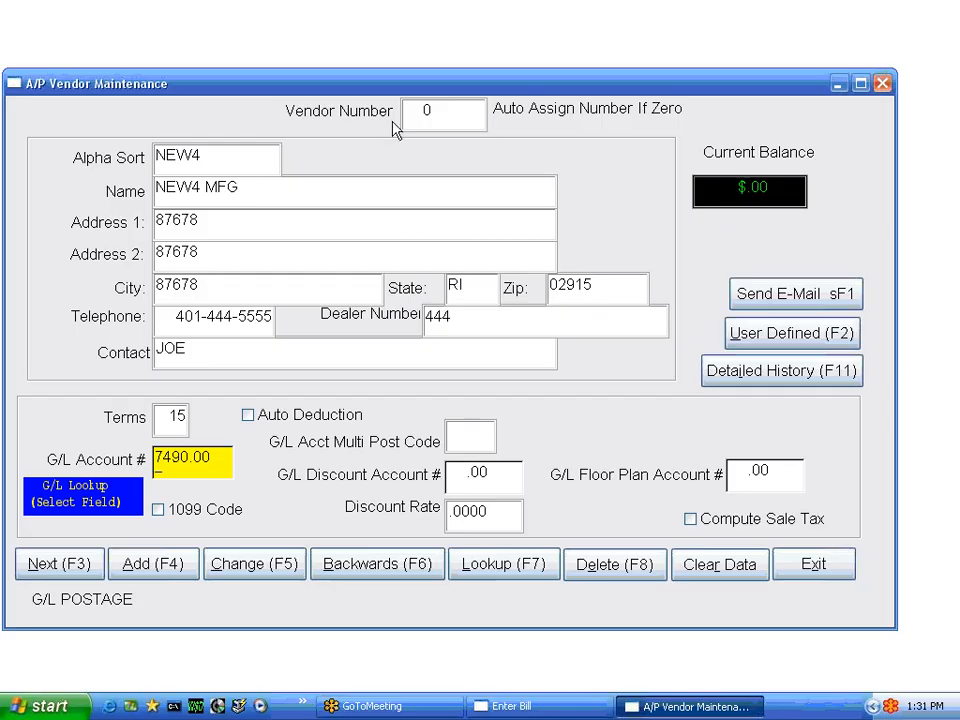
{"action": "left_click", "coordinate": [175, 567]}
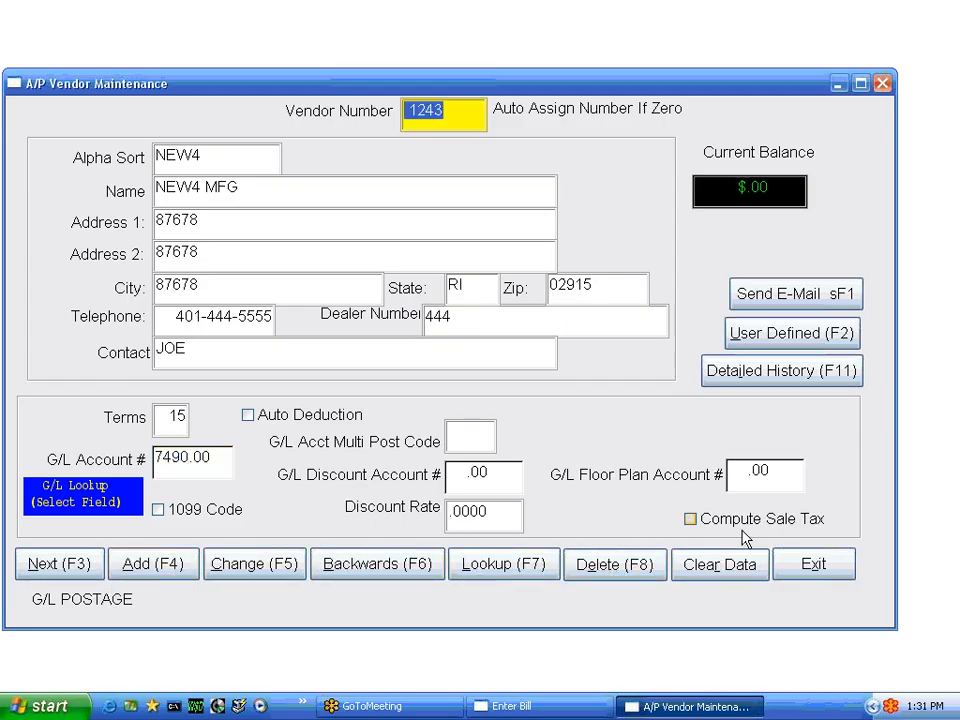
View NEW4 MFG's user-defined data without updating it, and exit vendor maintenance to bill entry
{"action": "left_click", "coordinate": [771, 340]}
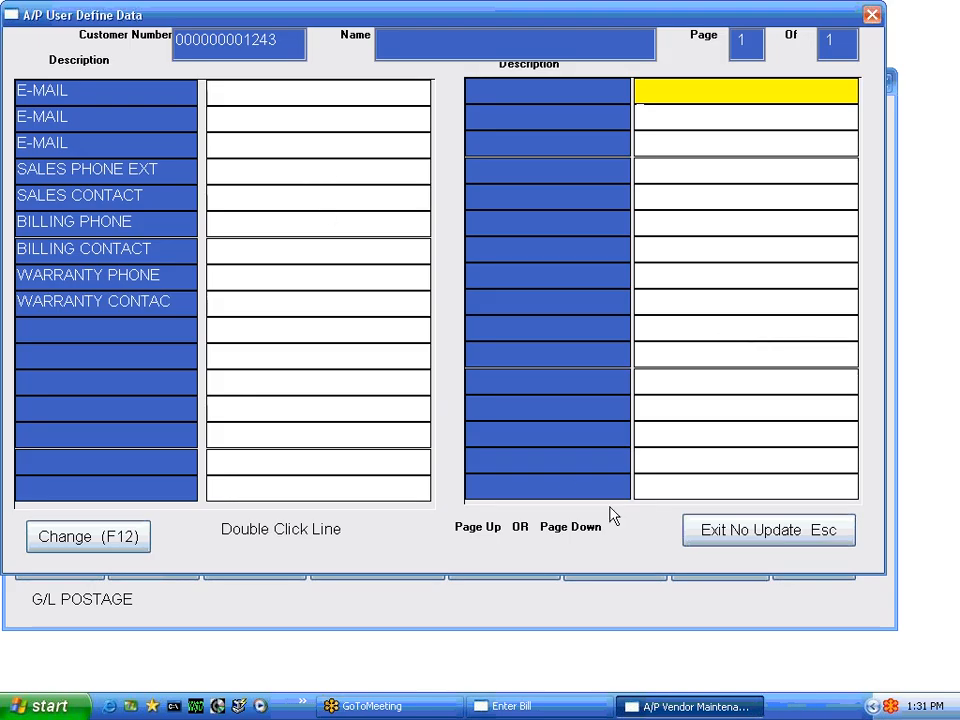
{"action": "left_click", "coordinate": [745, 531]}
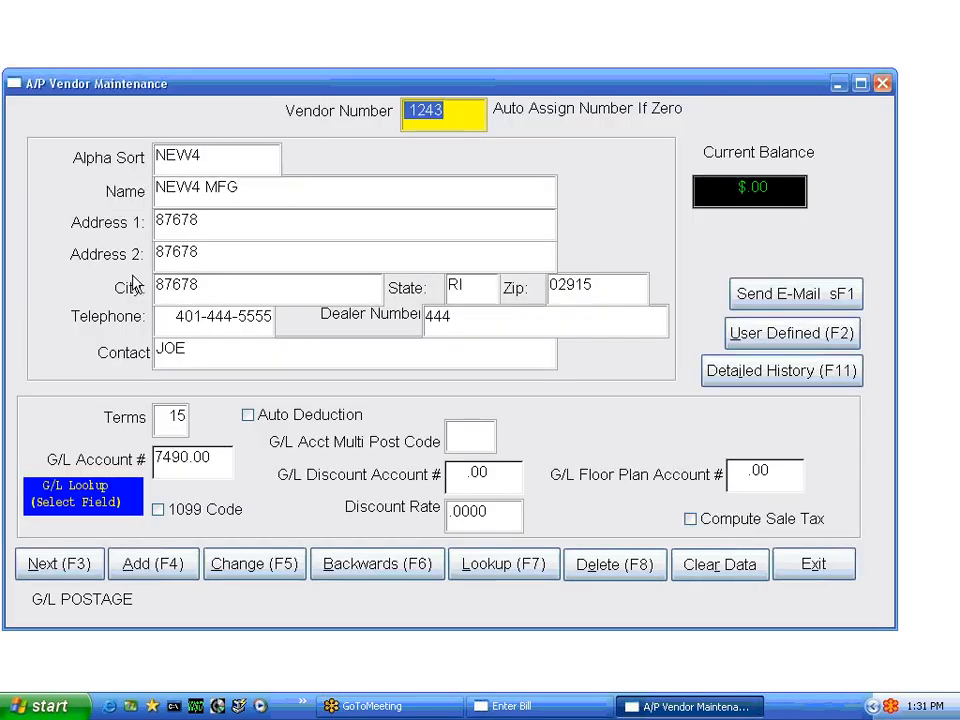
{"action": "left_click", "coordinate": [810, 566]}
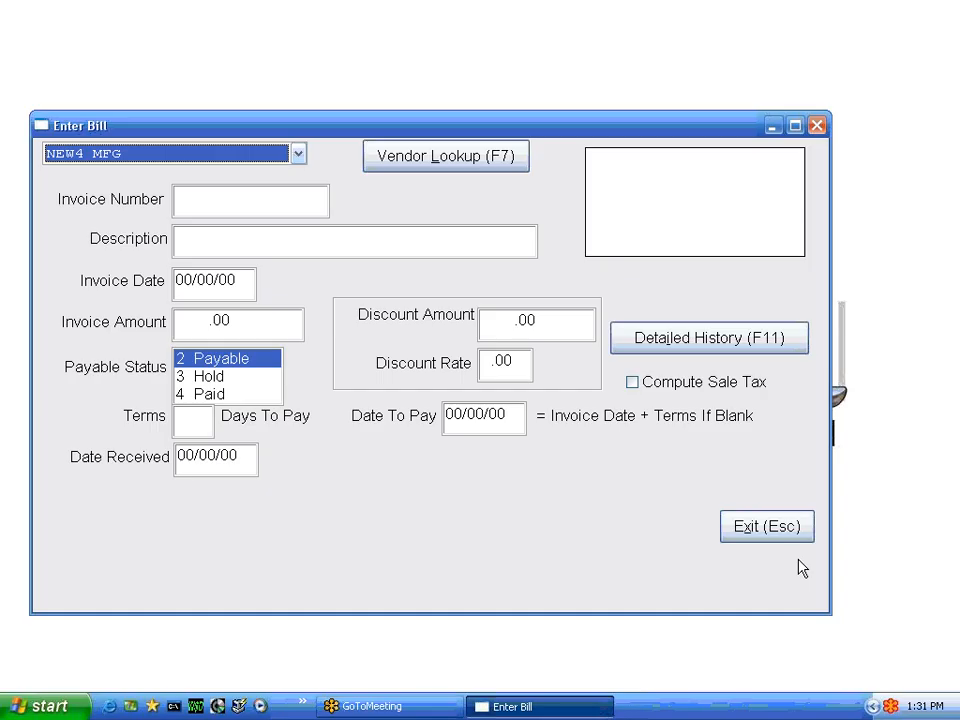
Start a bill for NEW4 MFG with invoice number 123456789, leaving the description blank
{"action": "key", "text": "Return"}
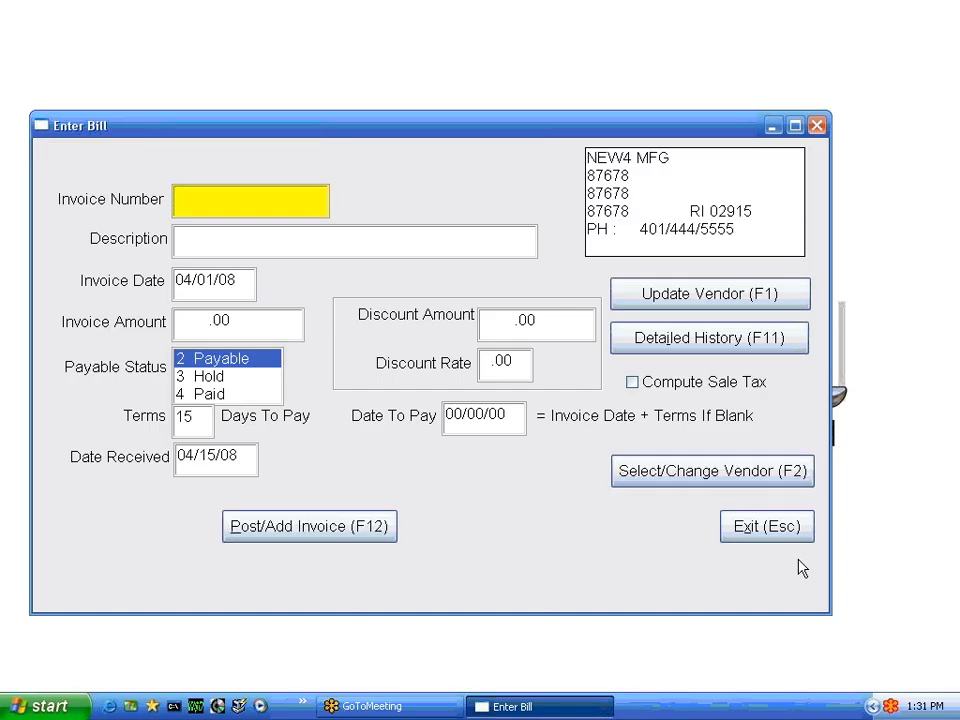
{"action": "type", "text": "123456789"}
{"action": "key", "text": "Return"}
{"action": "key", "text": "Return"}
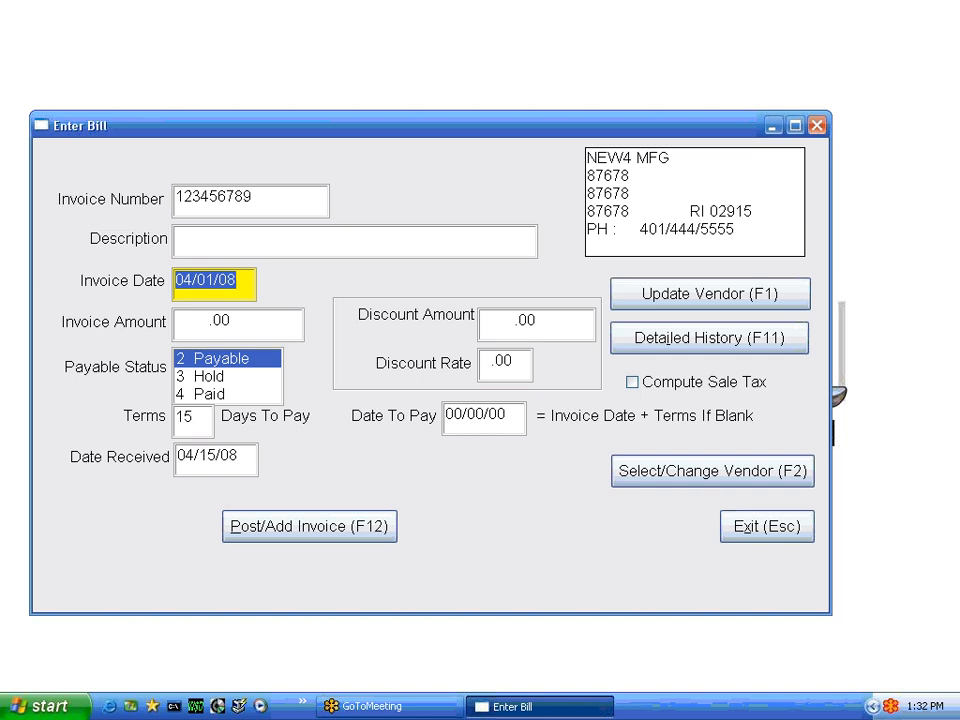
Set the invoice date to 04/12/08 and the invoice amount to 200.00
{"action": "type", "text": "04/"}
{"action": "type", "text": "12"}
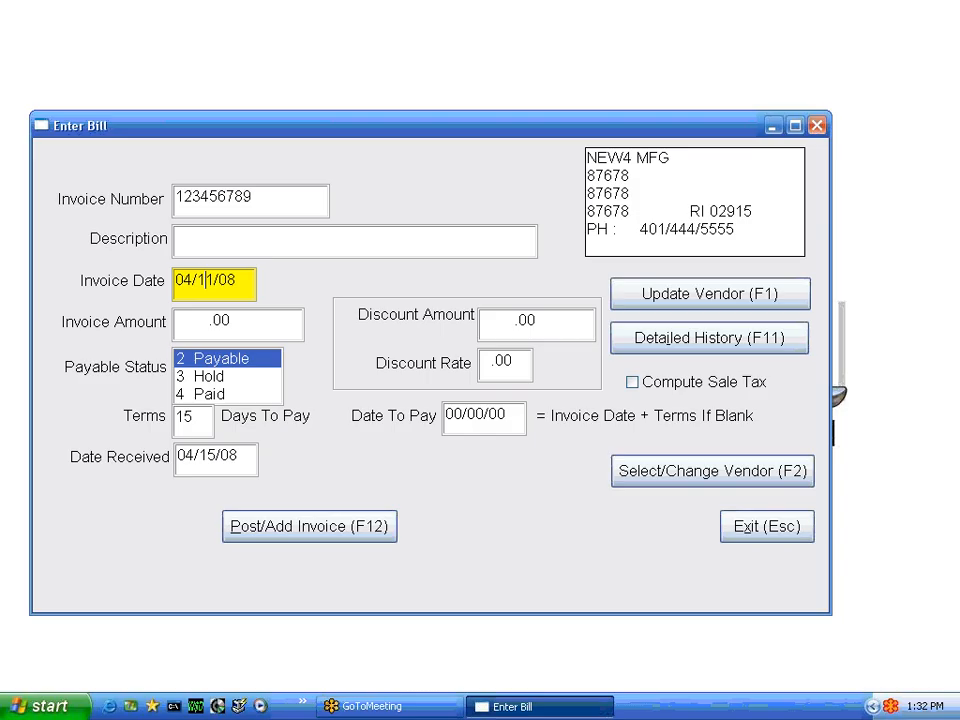
{"action": "key", "text": "Tab"}
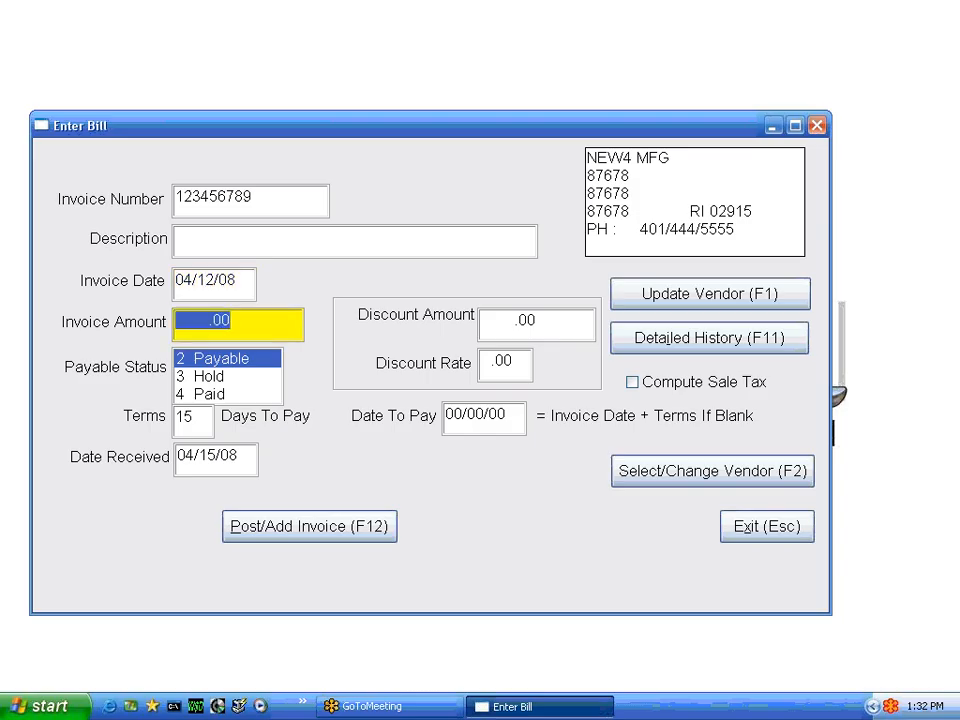
{"action": "type", "text": "200"}
{"action": "key", "text": "Tab"}
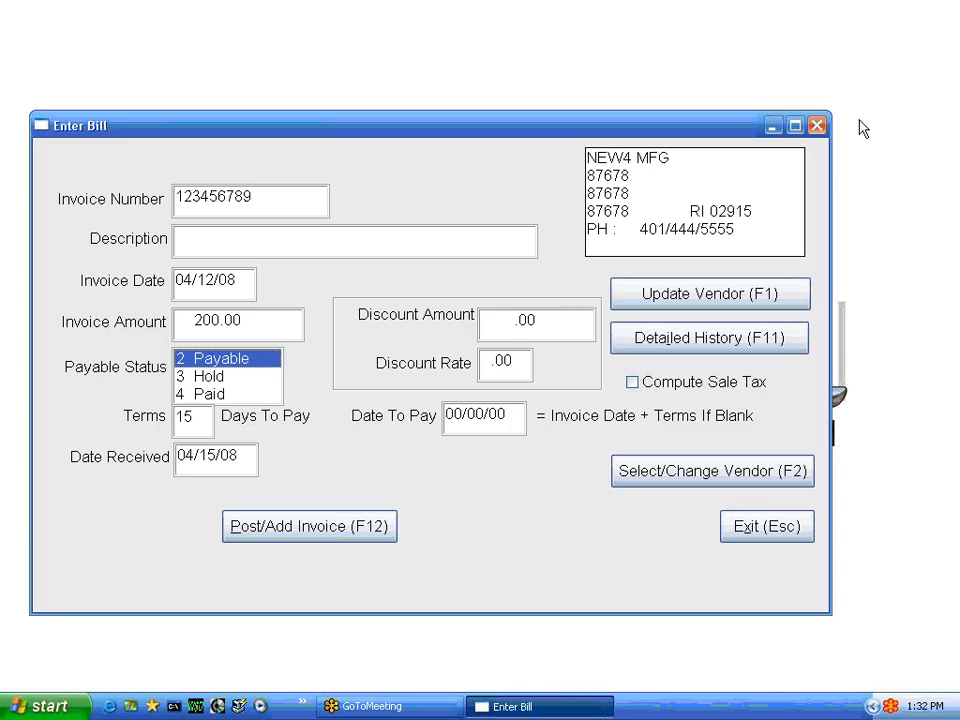
Post the NEW4 MFG invoice and accept its general ledger distribution to accounts payable and postage
{"action": "left_click", "coordinate": [377, 531]}
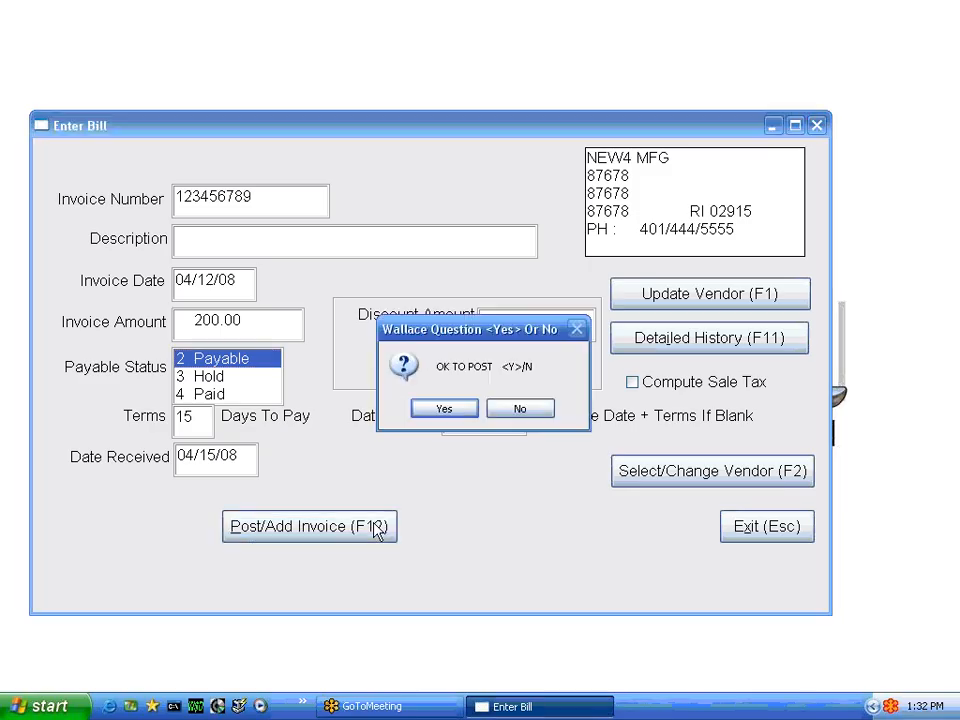
{"action": "left_click", "coordinate": [444, 408]}
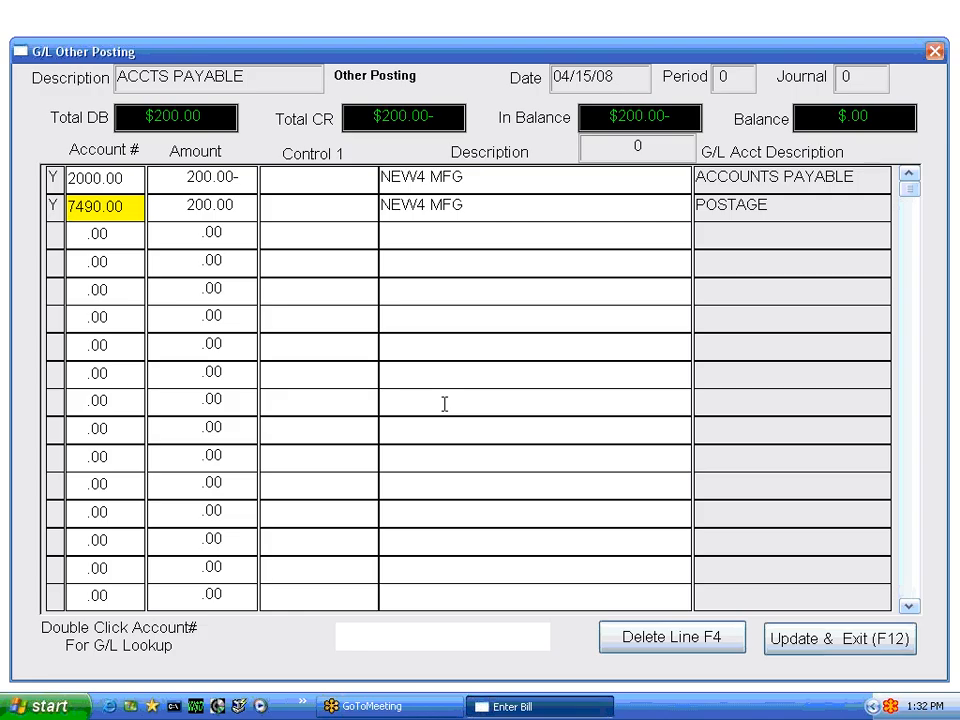
{"action": "key", "text": "F12"}
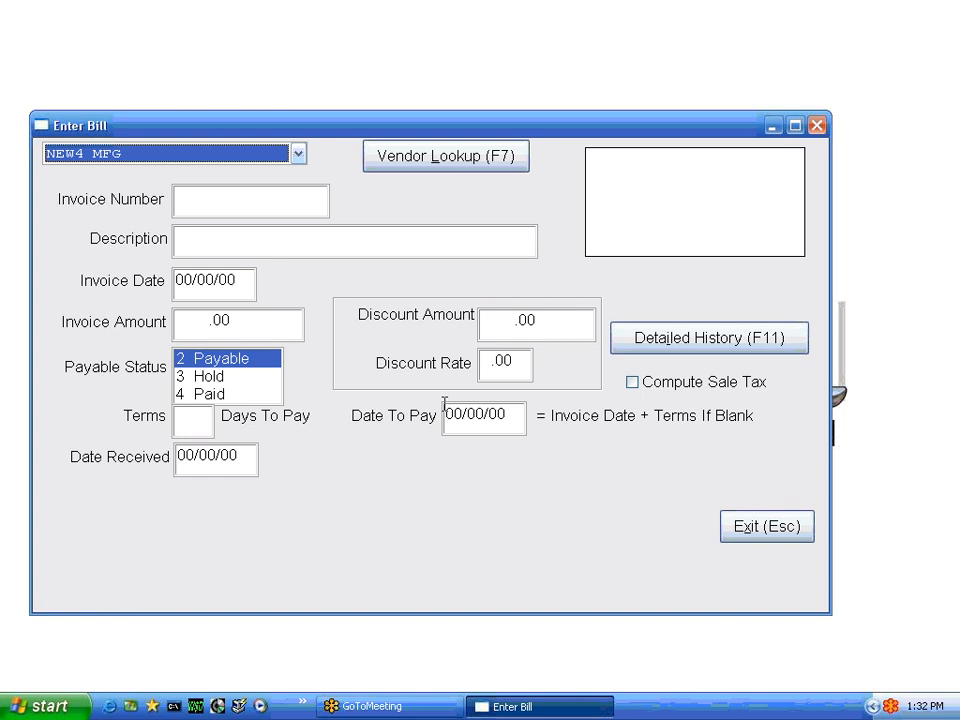
Start another bill for NEW4 MFG with the same invoice number 123456789, leaving the description blank
{"action": "key", "text": "Return"}
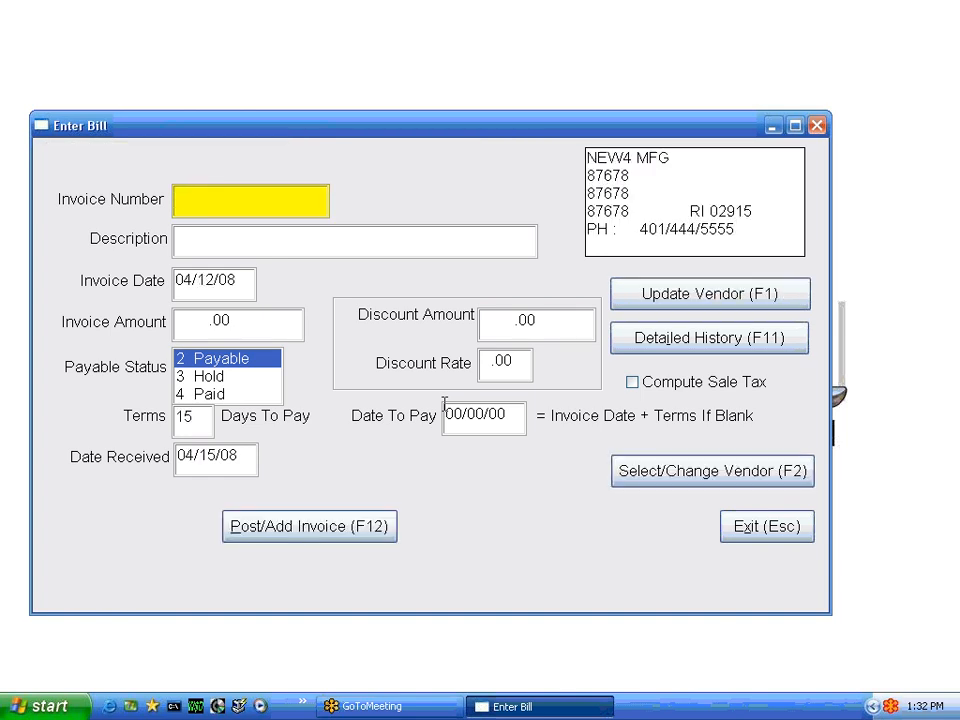
{"action": "type", "text": "123456"}
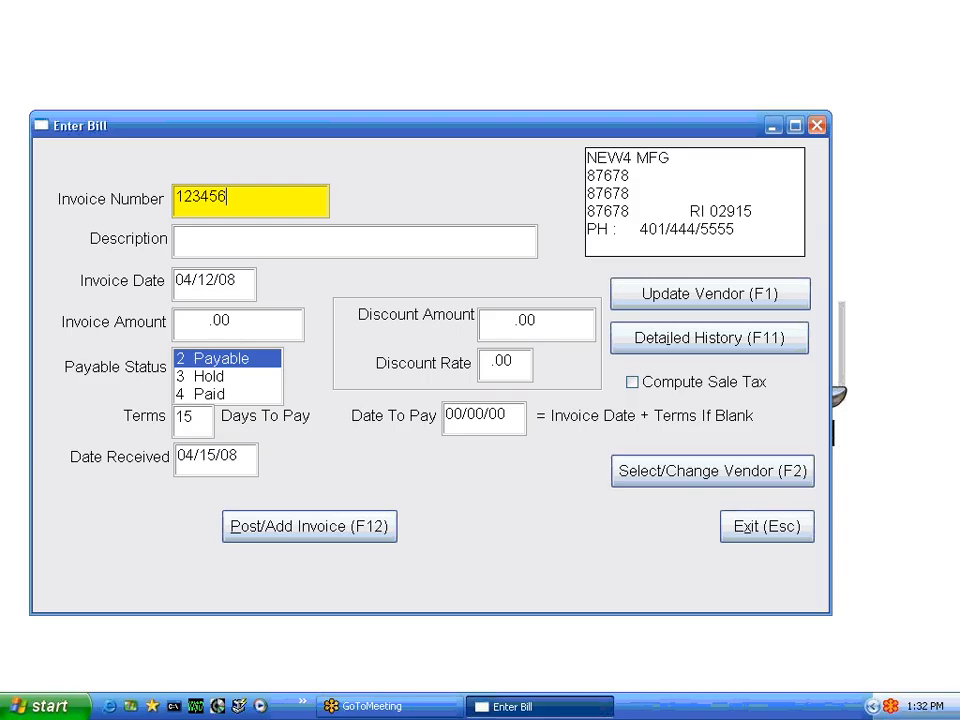
{"action": "type", "text": "789"}
{"action": "key", "text": "Tab"}
{"action": "key", "text": "Tab"}
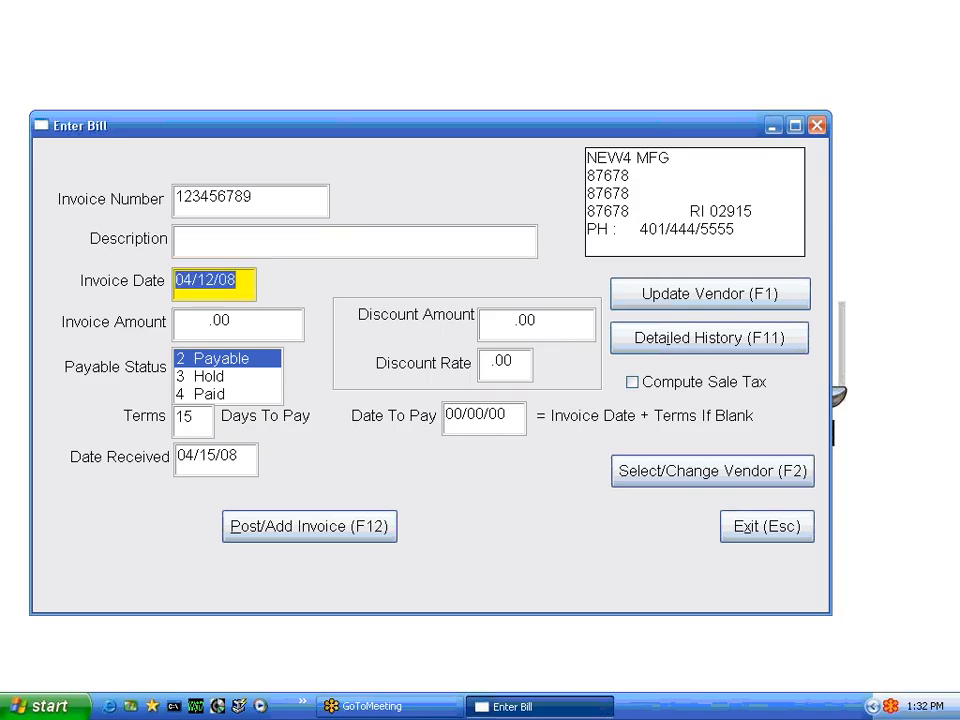
Keep the default invoice date, set the invoice amount to 100.00 and the payable status to Hold
{"action": "key", "text": "Tab"}
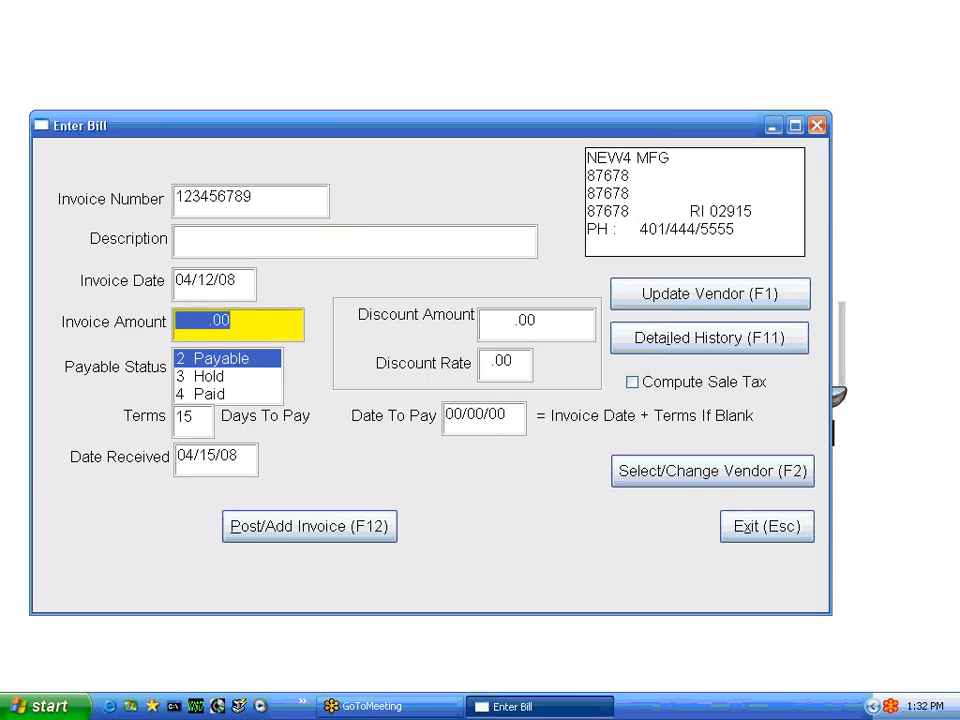
{"action": "type", "text": "100"}
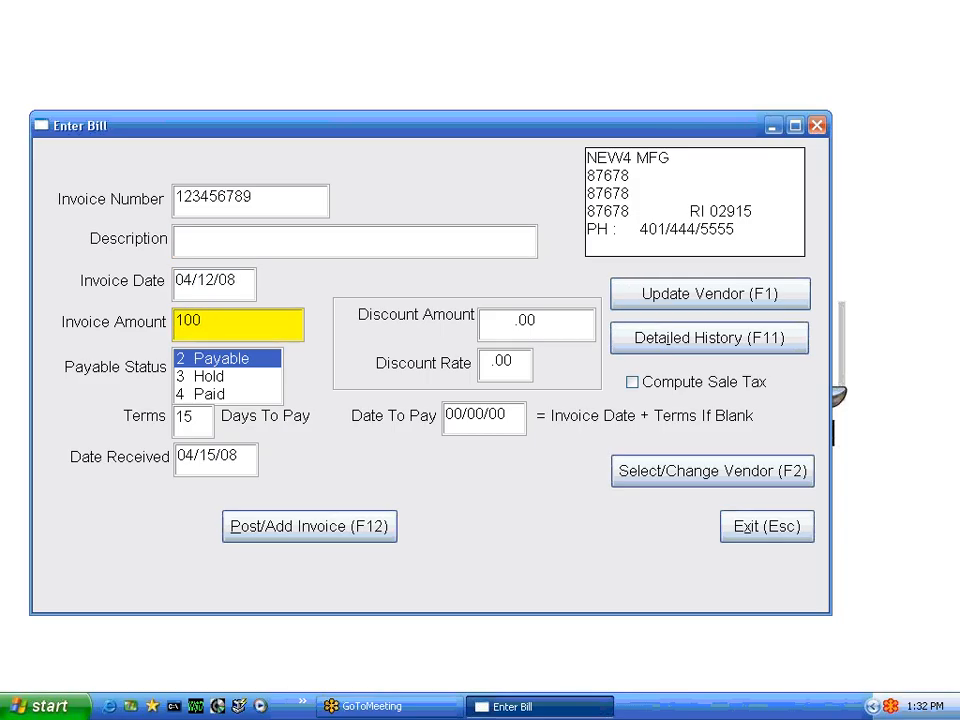
{"action": "key", "text": "Tab"}
{"action": "key", "text": "Down"}
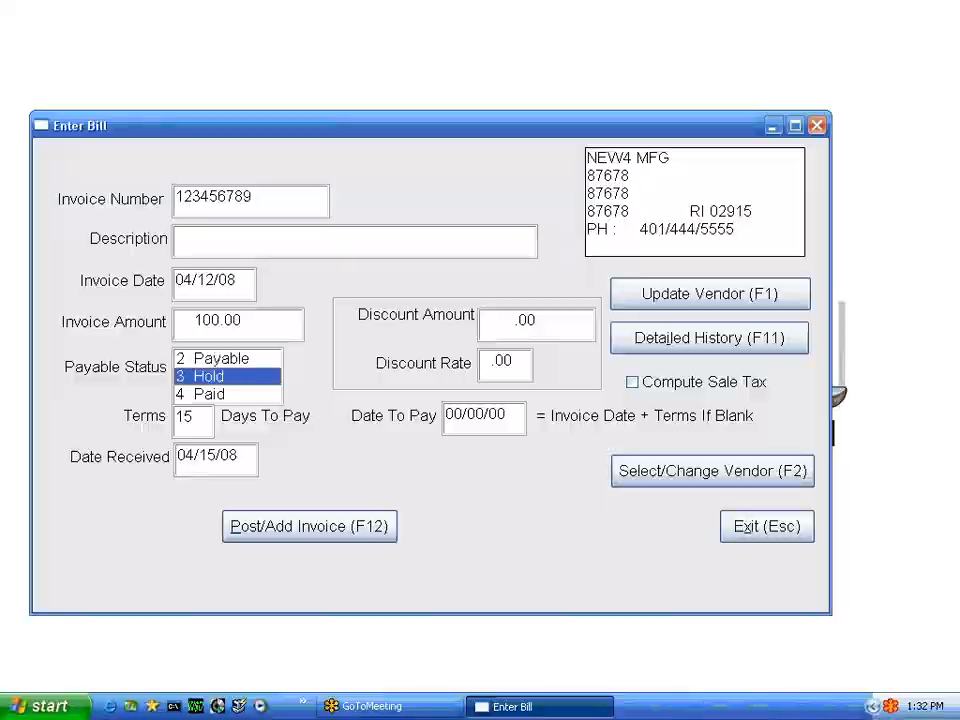
Post the held NEW4 MFG invoice, allowing the duplicate invoice number, and accept its general ledger distribution
{"action": "key", "text": "F12"}
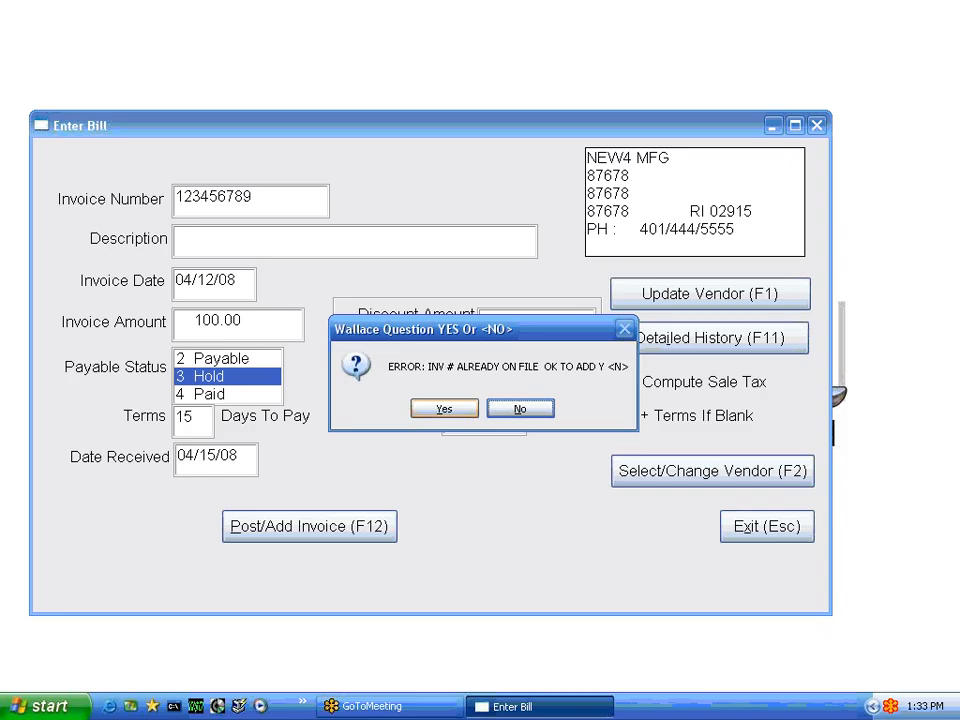
{"action": "left_click", "coordinate": [527, 410]}
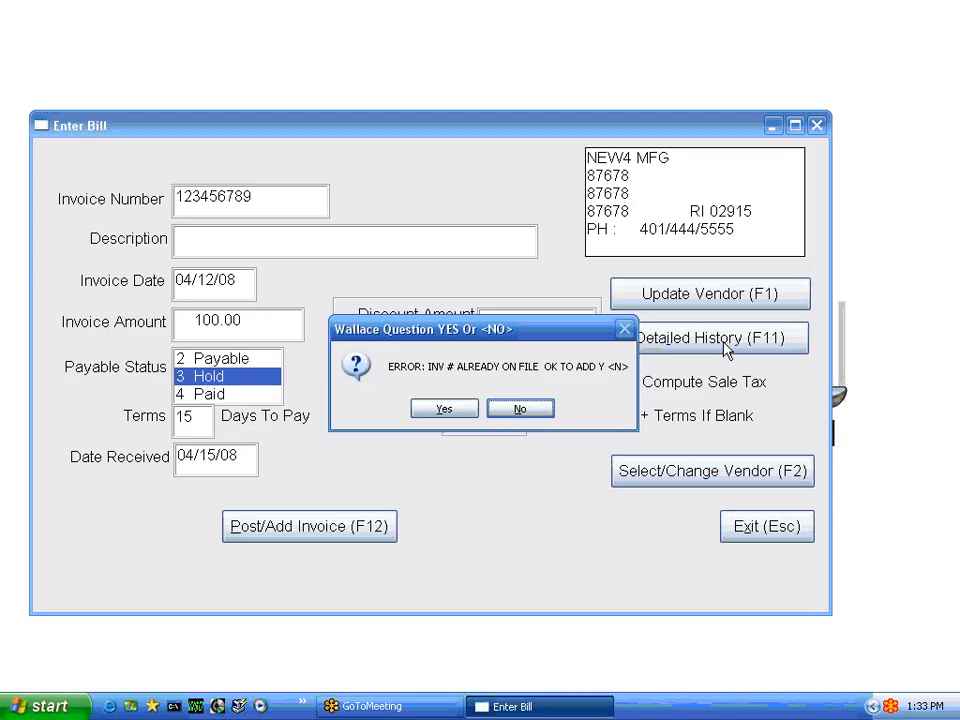
{"action": "key", "text": "y"}
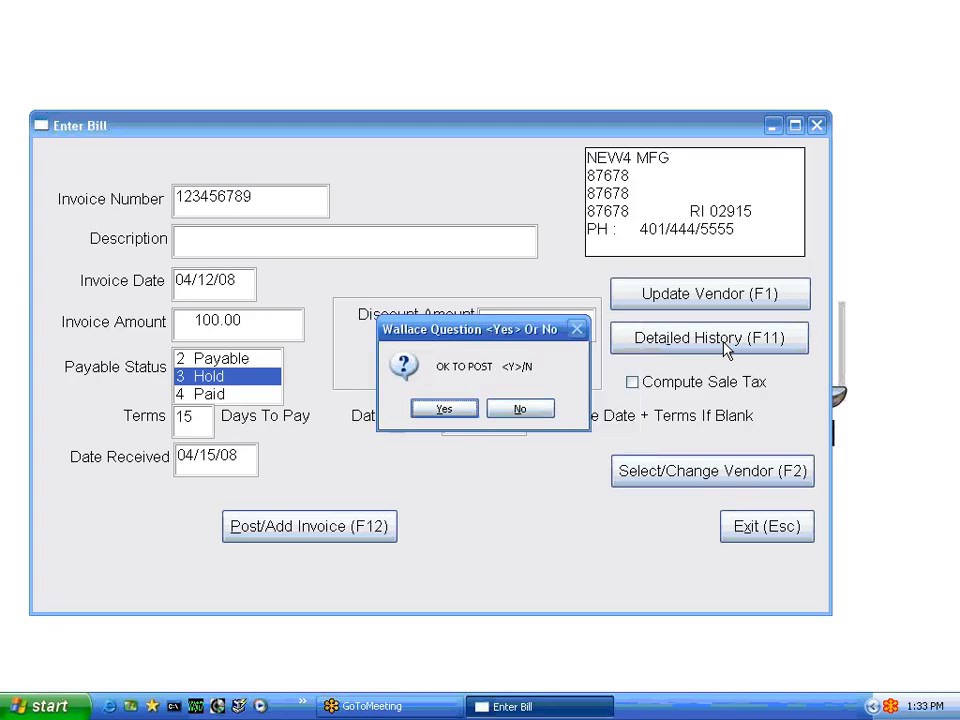
{"action": "key", "text": "y"}
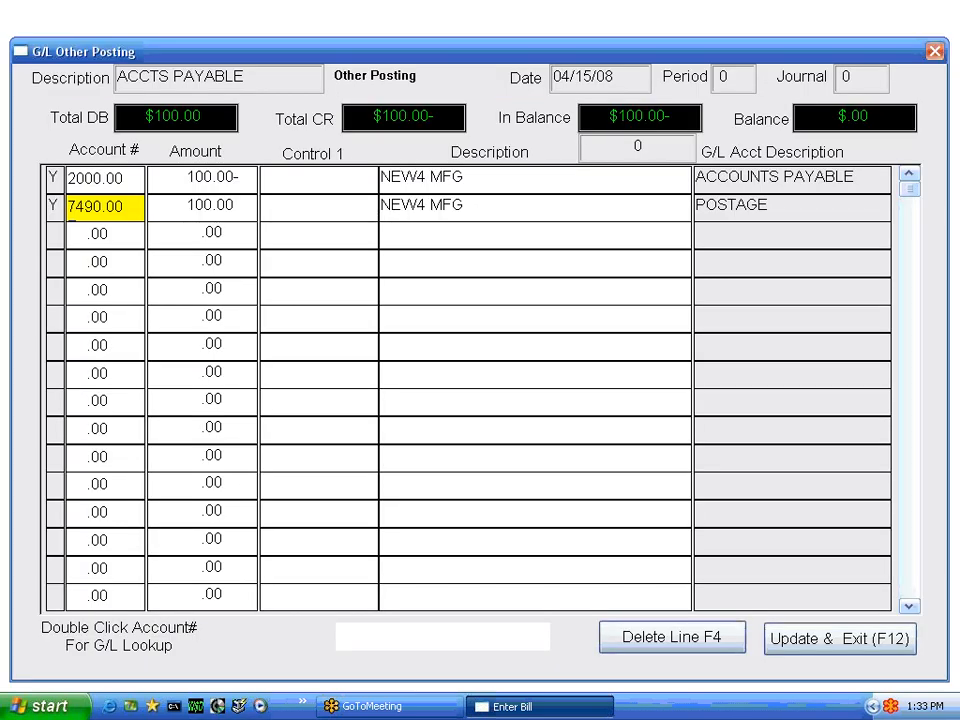
{"action": "key", "text": "F12"}
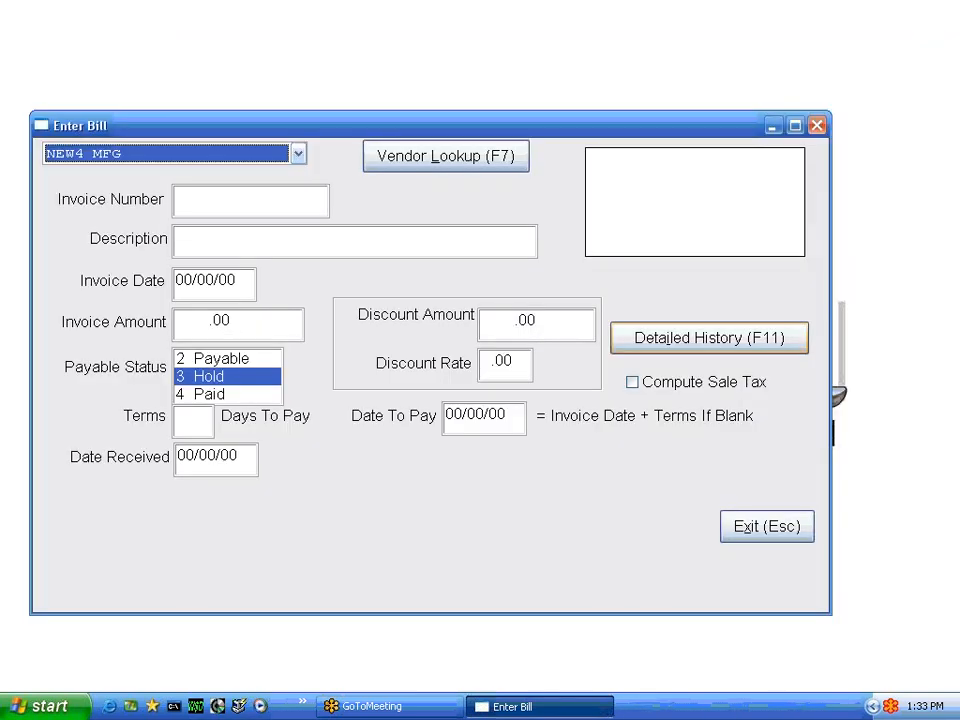
Select NEW4 MFG again, review its detailed invoice history, and return to bill entry
{"action": "key", "text": "Return"}
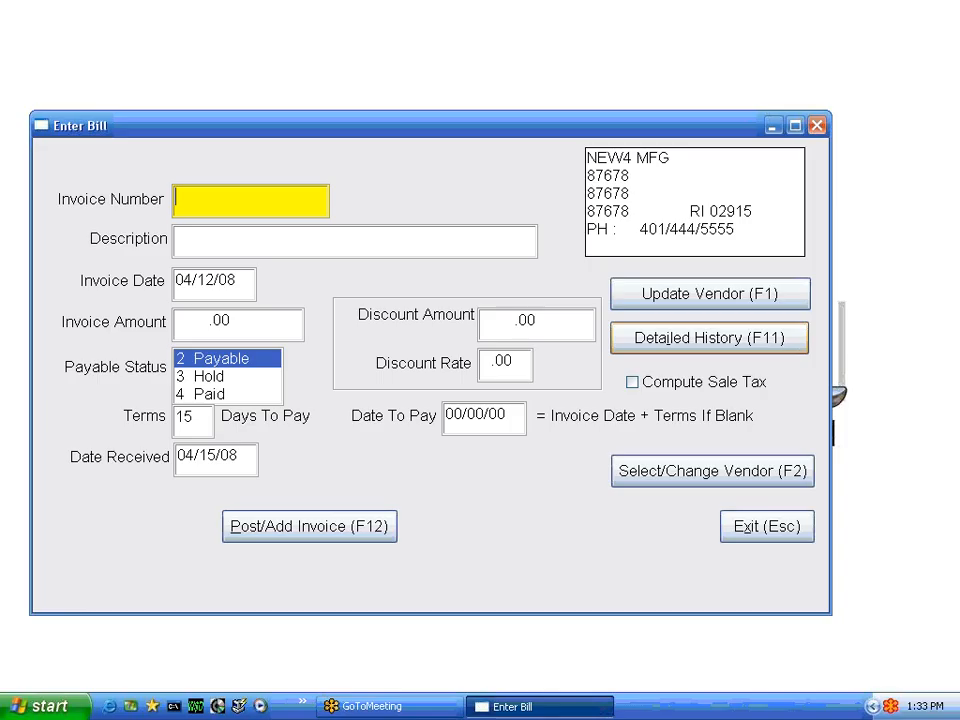
{"action": "left_click", "coordinate": [684, 339]}
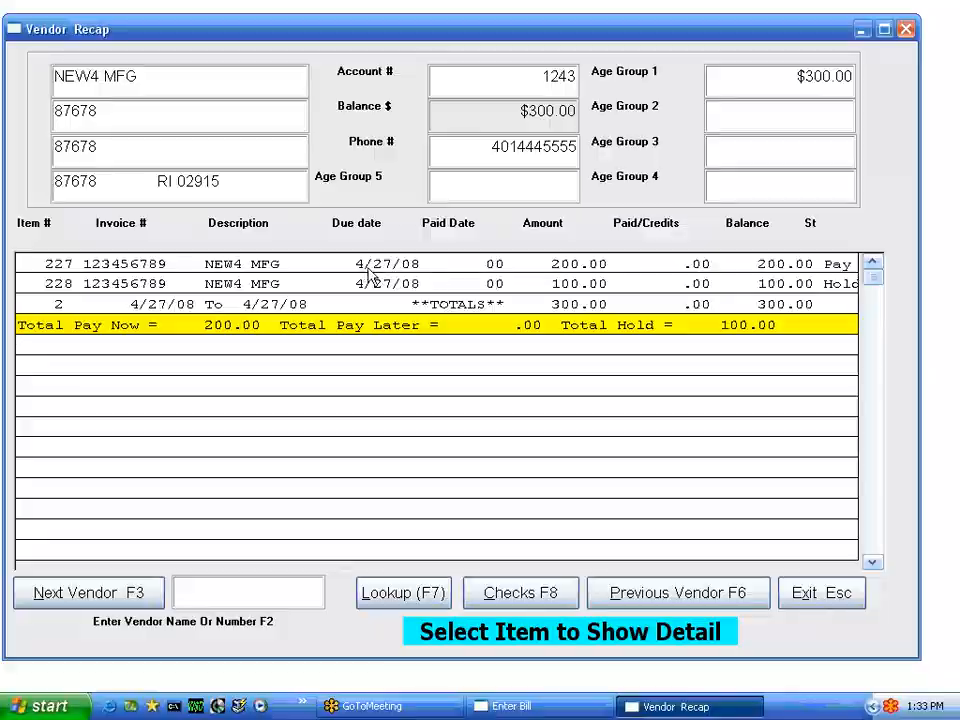
{"action": "left_click", "coordinate": [810, 598]}
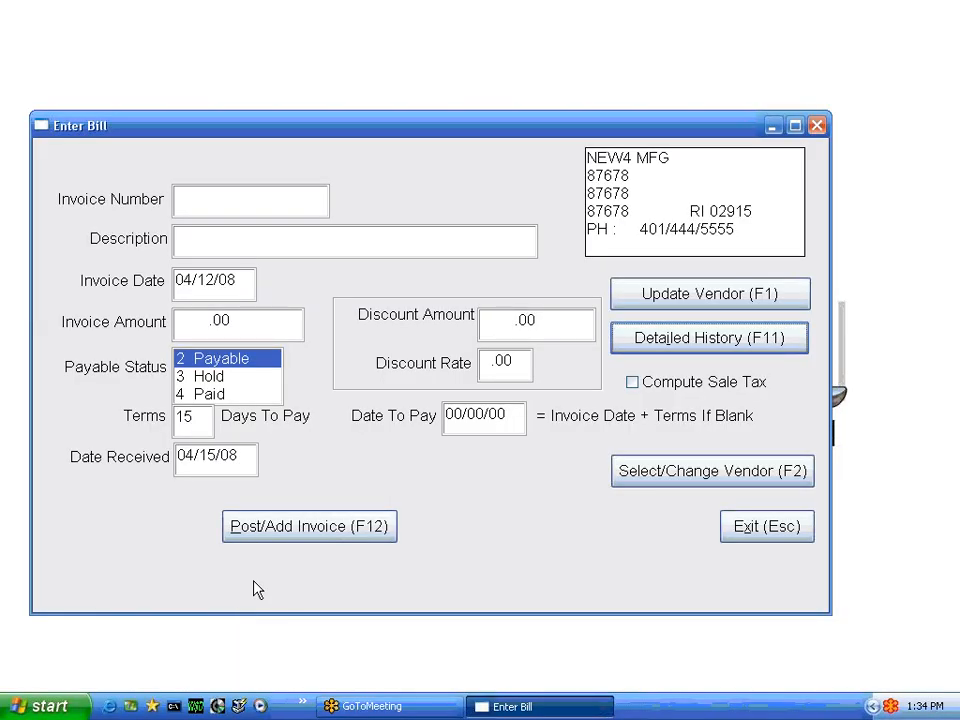
Enter invoice number 56789 with description PAY BILL for NEW4 MFG, keeping the default invoice date
{"action": "left_click", "coordinate": [190, 205]}
{"action": "type", "text": "56789"}
{"action": "key", "text": "Tab"}
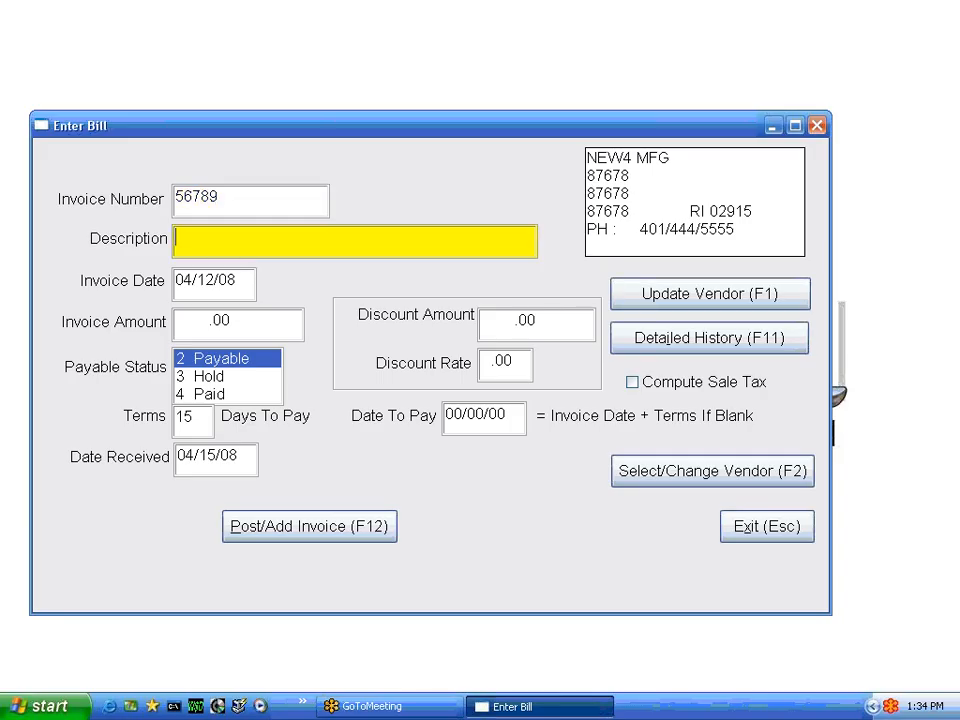
{"action": "type", "text": "PAY BILL"}
{"action": "key", "text": "Tab"}
{"action": "key", "text": "Tab"}
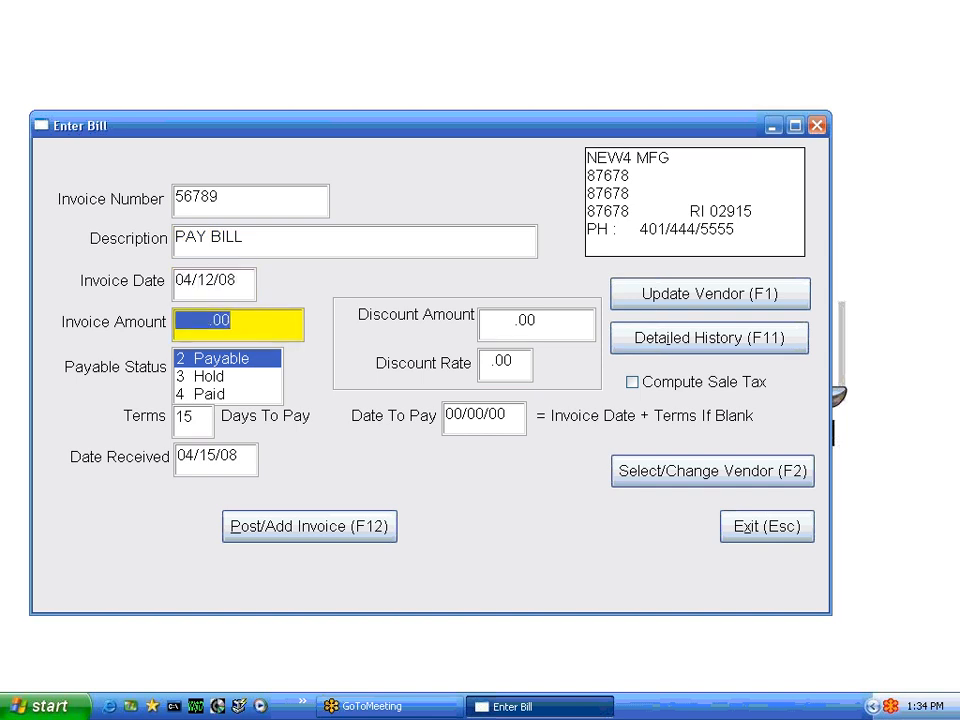
Set the PAY BILL invoice amount to 800.00 and its payable status to Paid
{"action": "type", "text": "800"}
{"action": "key", "text": "Tab"}
{"action": "key", "text": "Down"}
{"action": "key", "text": "Down"}
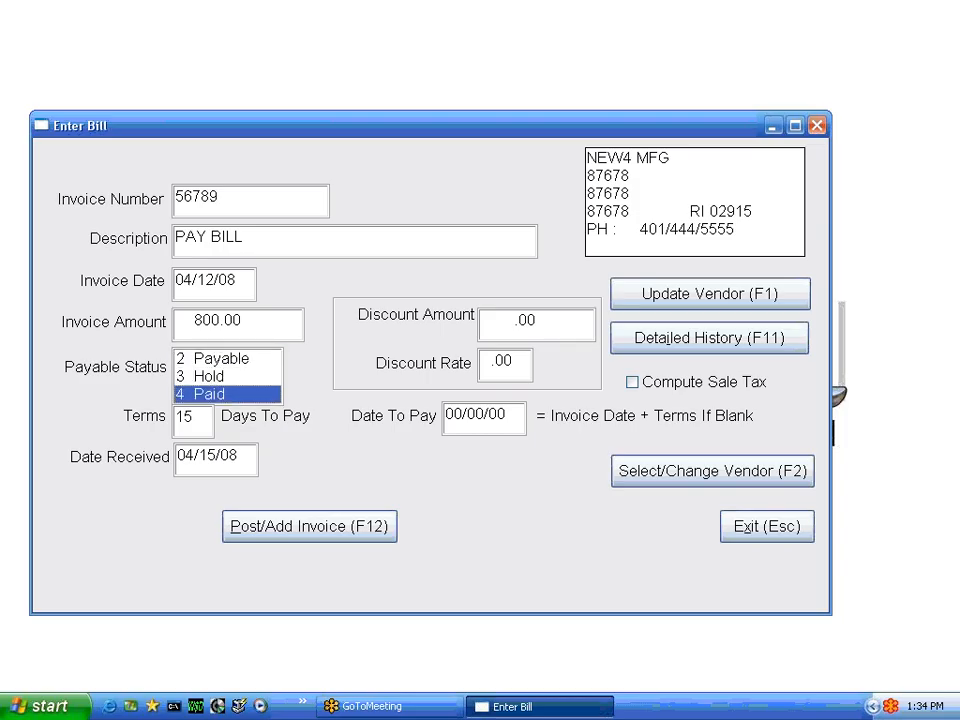
Post the paid invoice against R I H BANK with check number 211, without computer-printing the check, and accept its general ledger distribution
{"action": "key", "text": "F12"}
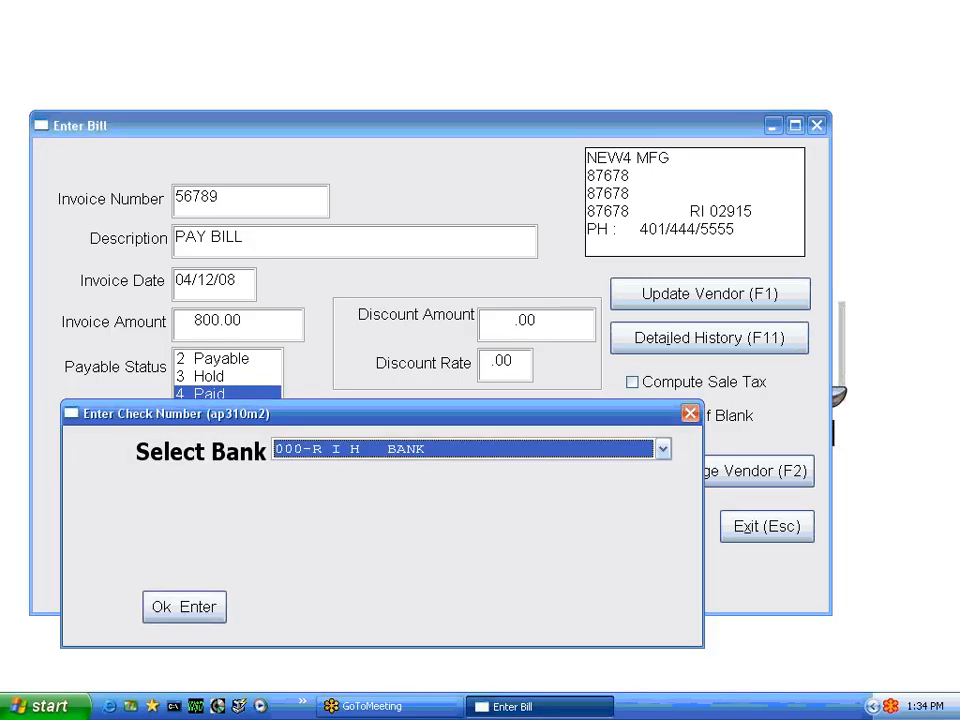
{"action": "key", "text": "Return"}
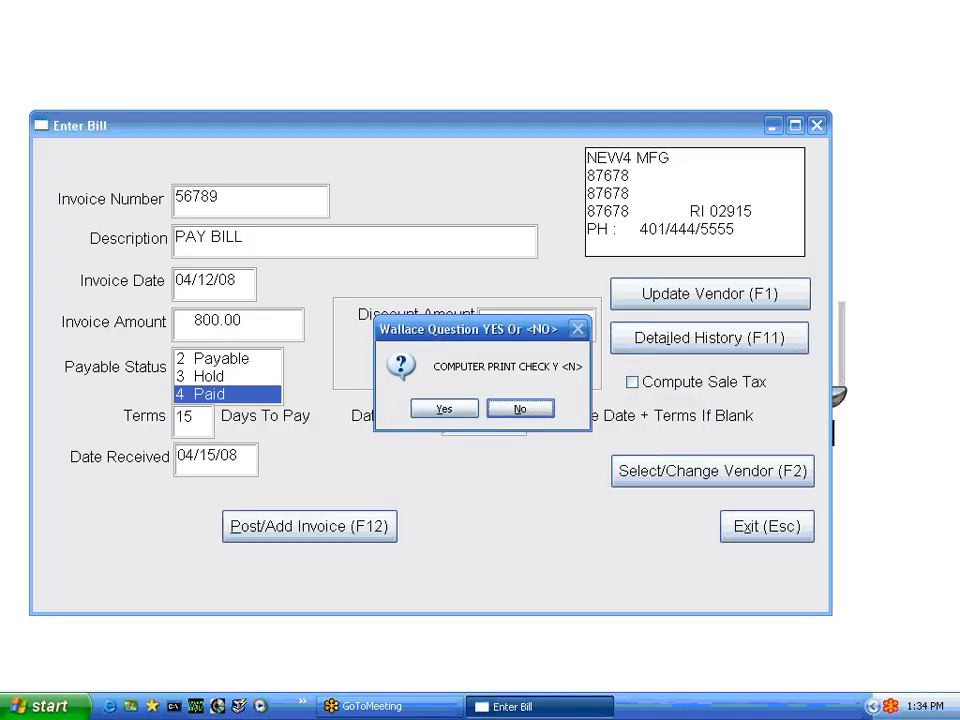
{"action": "key", "text": "Return"}
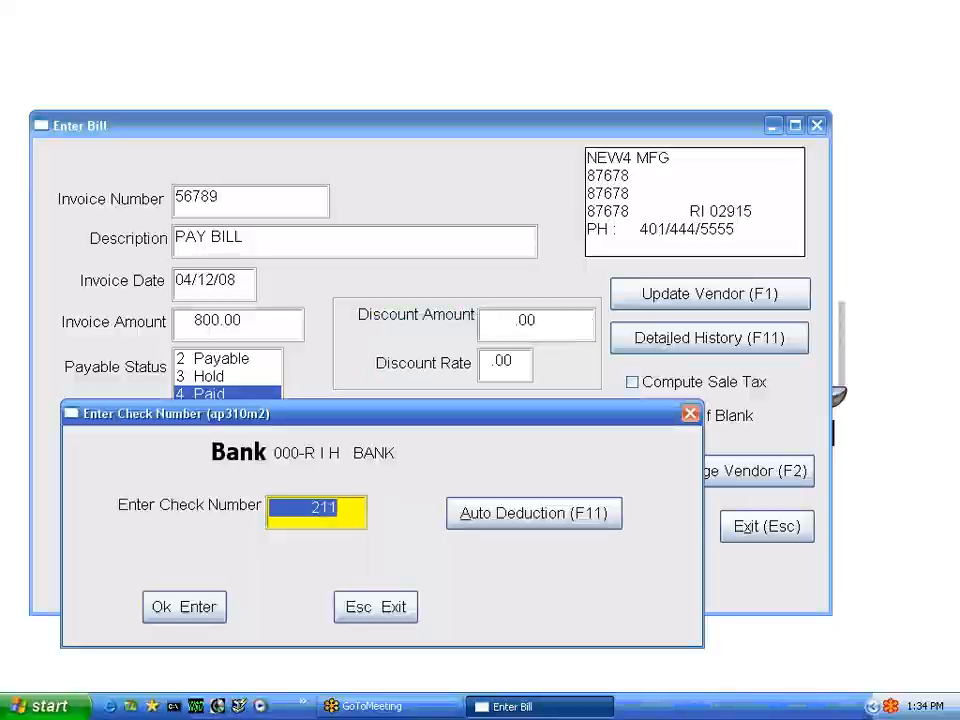
{"action": "key", "text": "Return"}
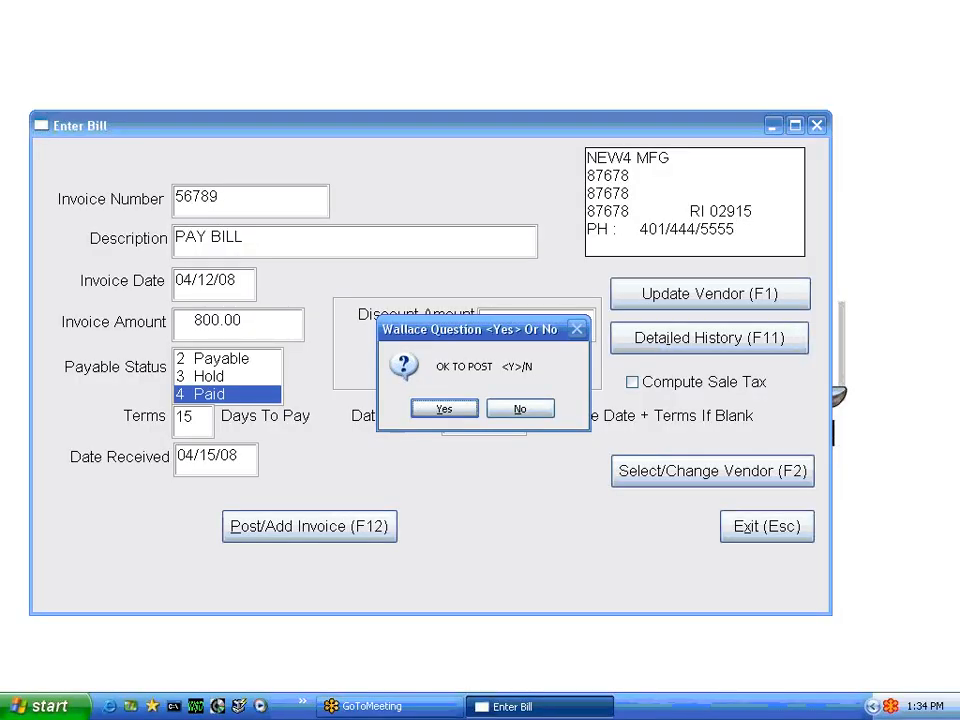
{"action": "key", "text": "Return"}
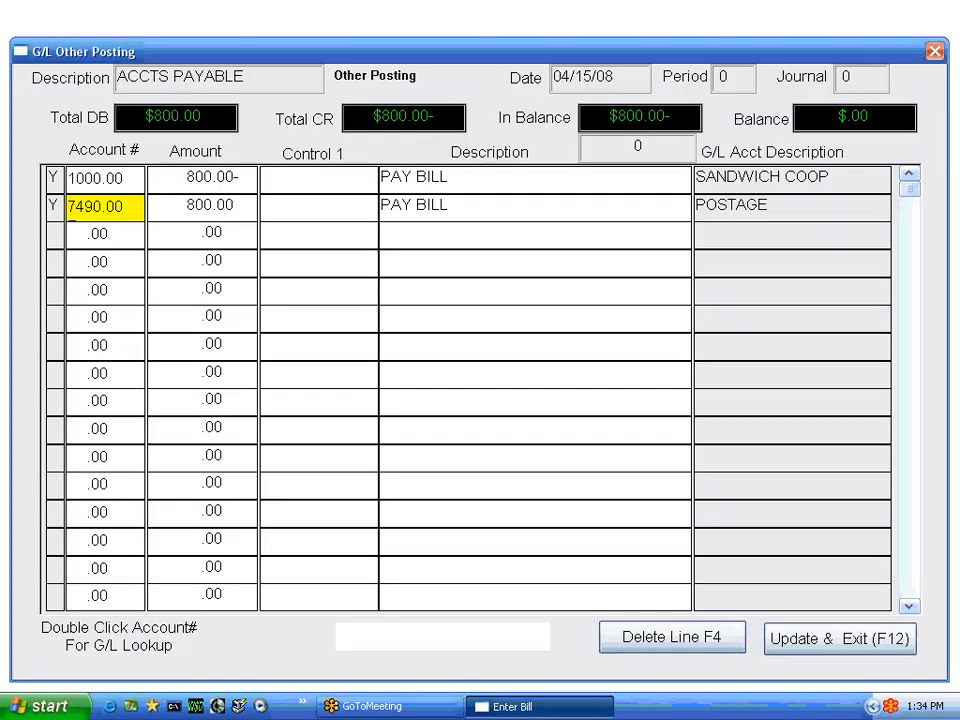
{"action": "key", "text": "F12"}
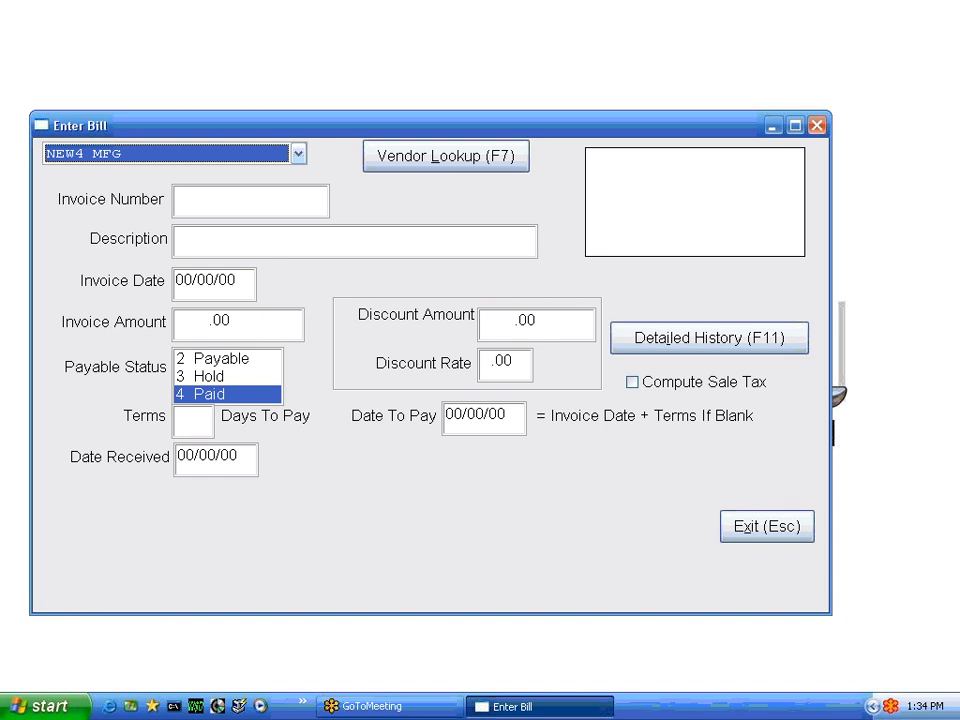
Start a bill for MASSACHUSETTS ELECTRIC CO with invoice number NEW-BILL and description APRIL BILL
{"action": "key", "text": "Up"}
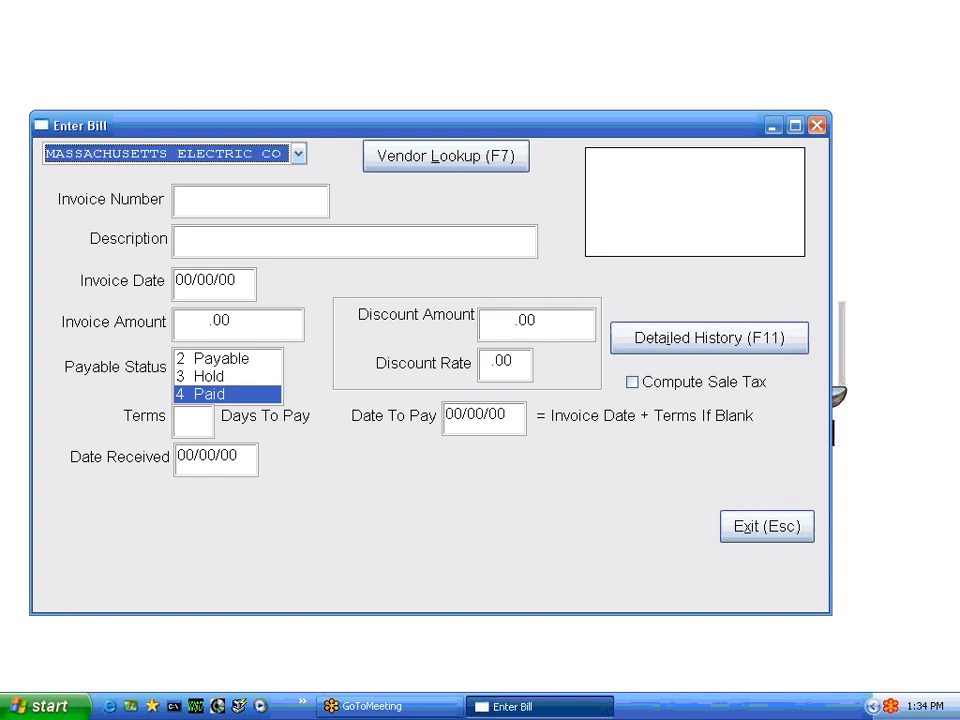
{"action": "key", "text": "Return"}
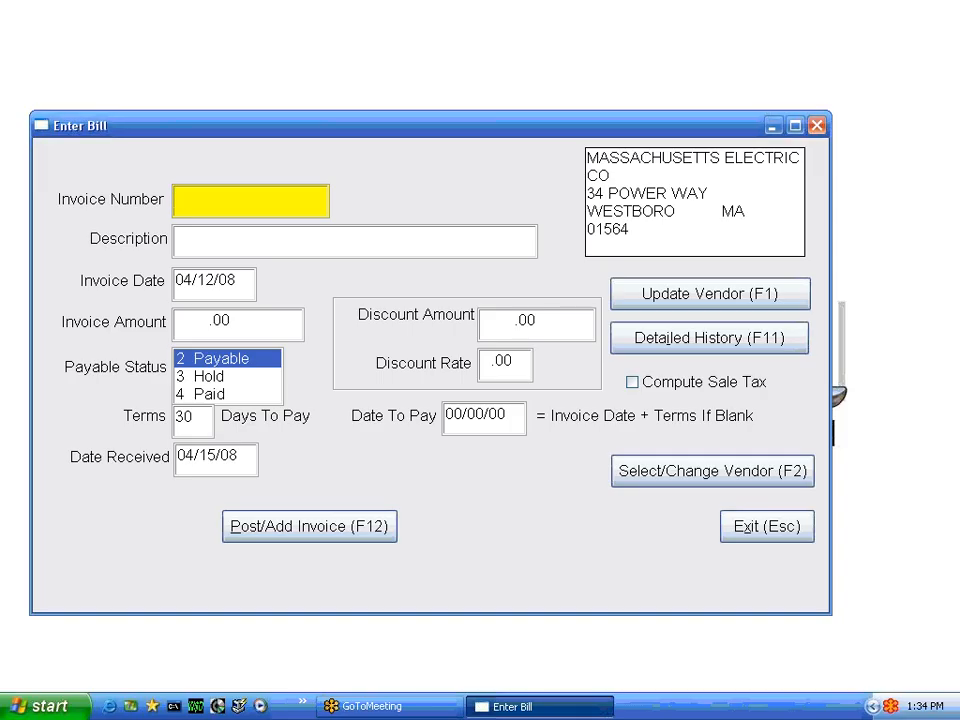
{"action": "type", "text": "NEW-BILL"}
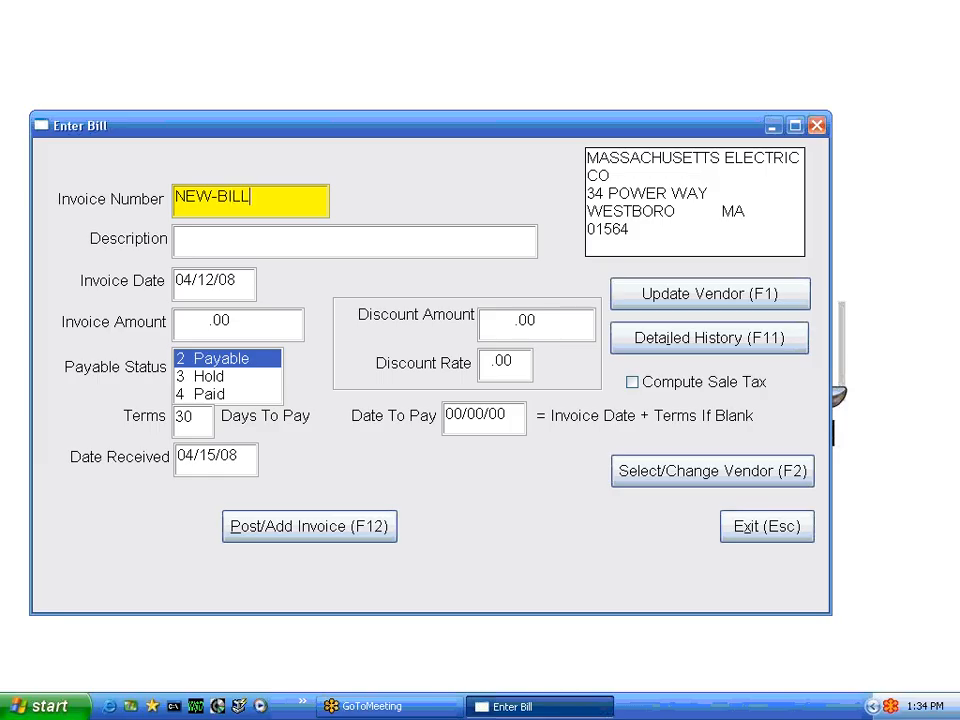
{"action": "key", "text": "Return"}
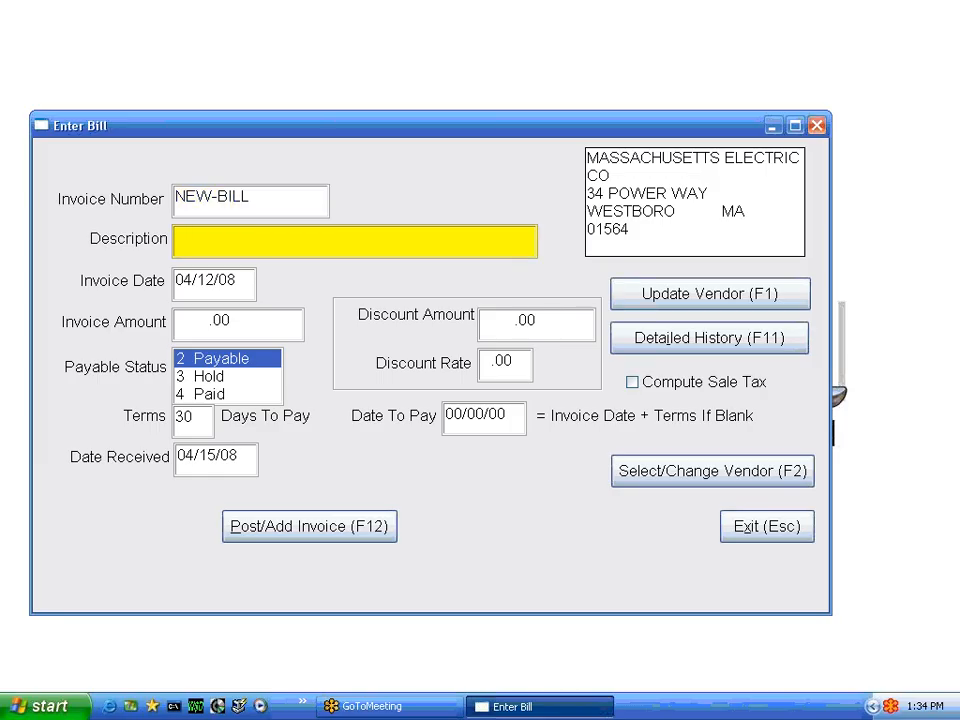
{"action": "type", "text": "APRIL BILL"}
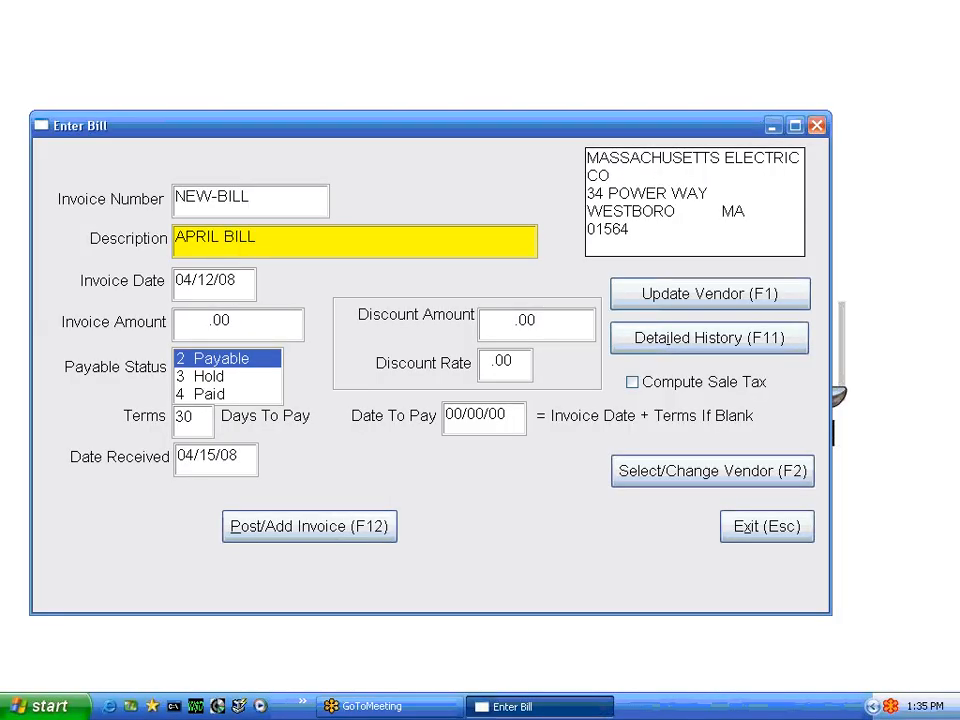
{"action": "key", "text": "Tab"}
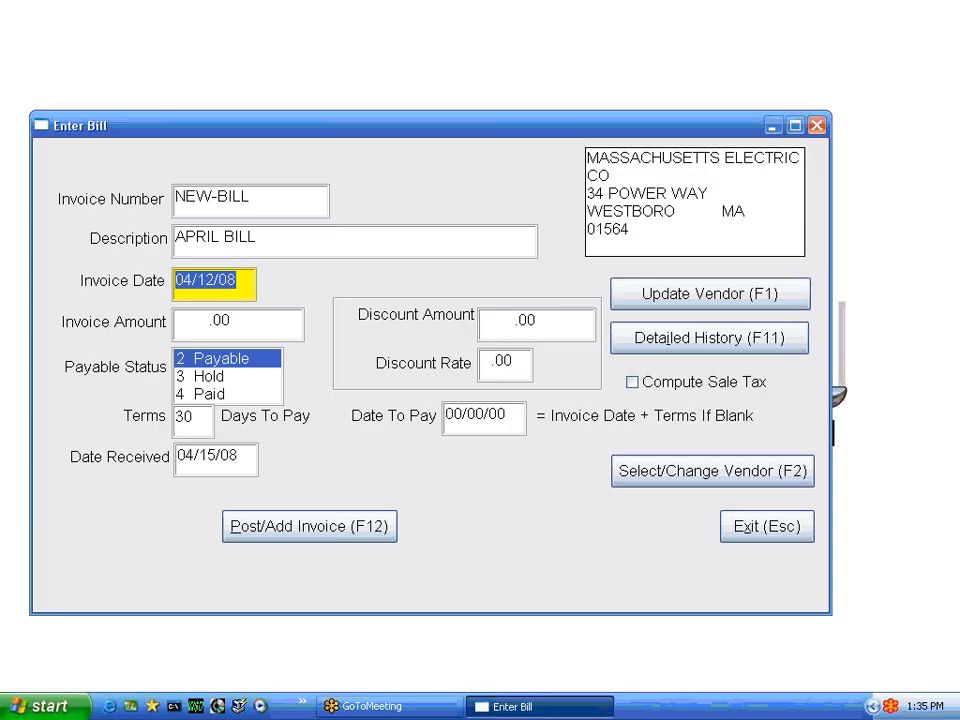
Set the APRIL BILL invoice date to 04/14/08 and the invoice amount to 1,000.00
{"action": "type", "text": "0414"}
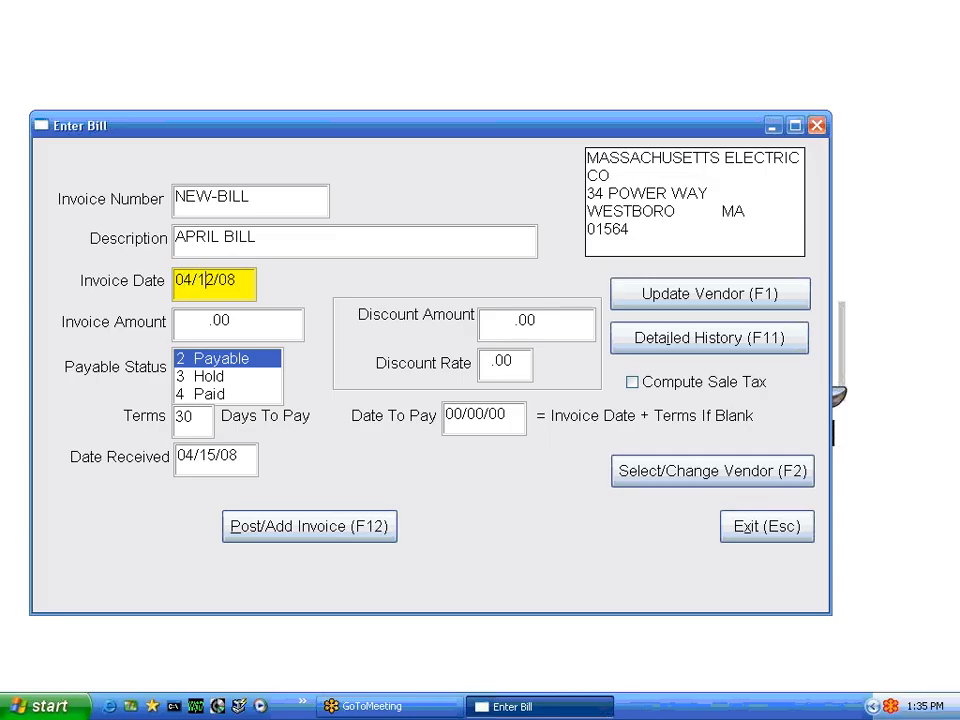
{"action": "key", "text": "Tab"}
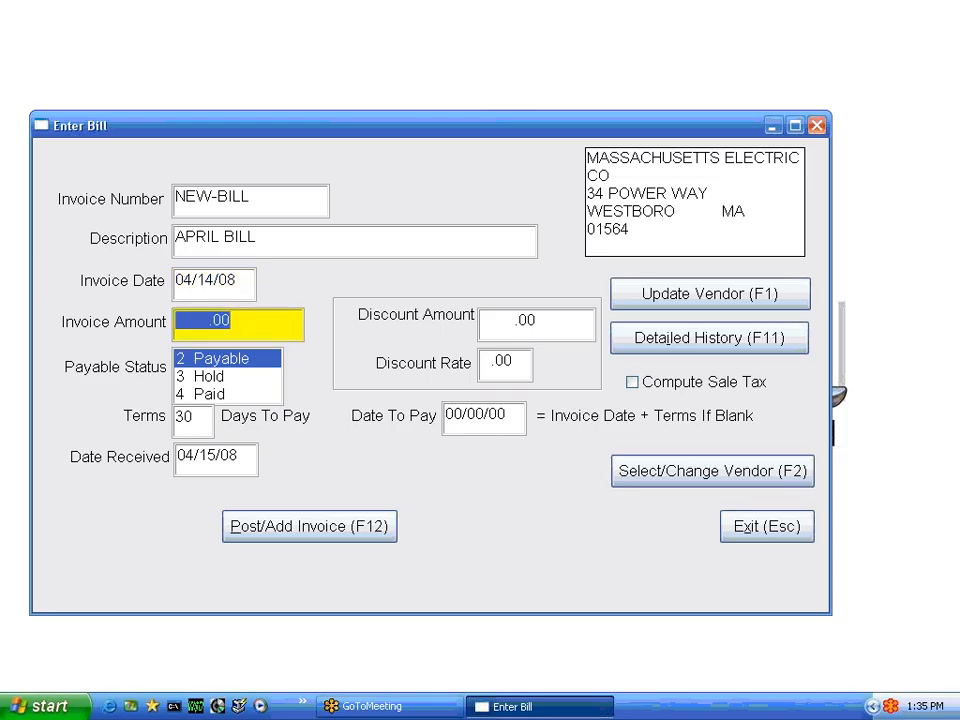
{"action": "type", "text": "1000"}
{"action": "key", "text": "Tab"}
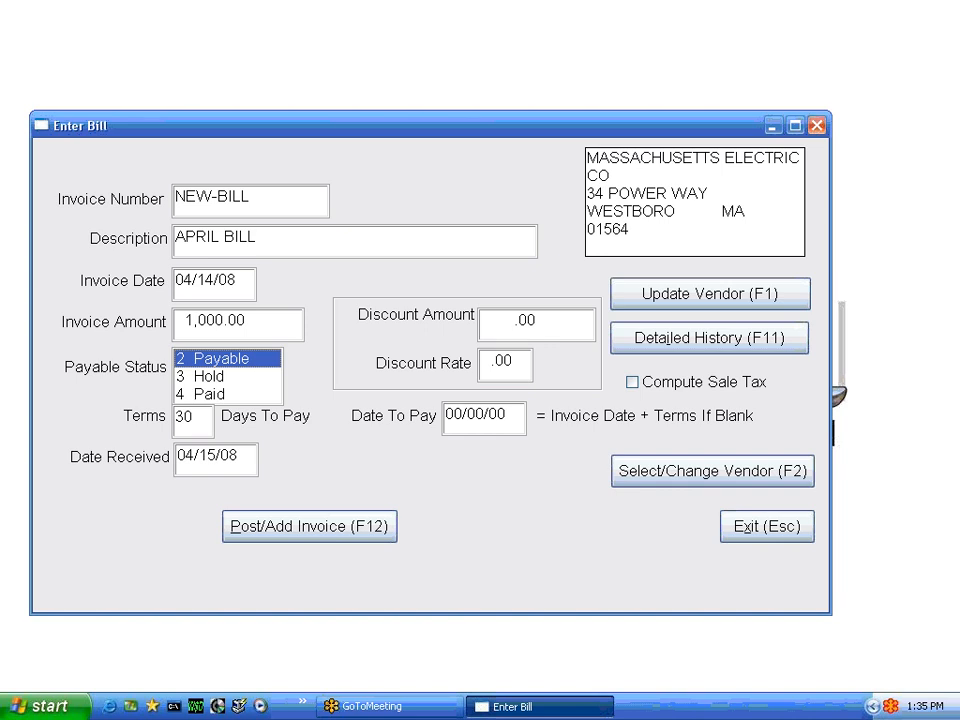
Leave the Payable status, date received and discounts at their defaults, and set the date to pay to 04/30/08
{"action": "key", "text": "Tab"}
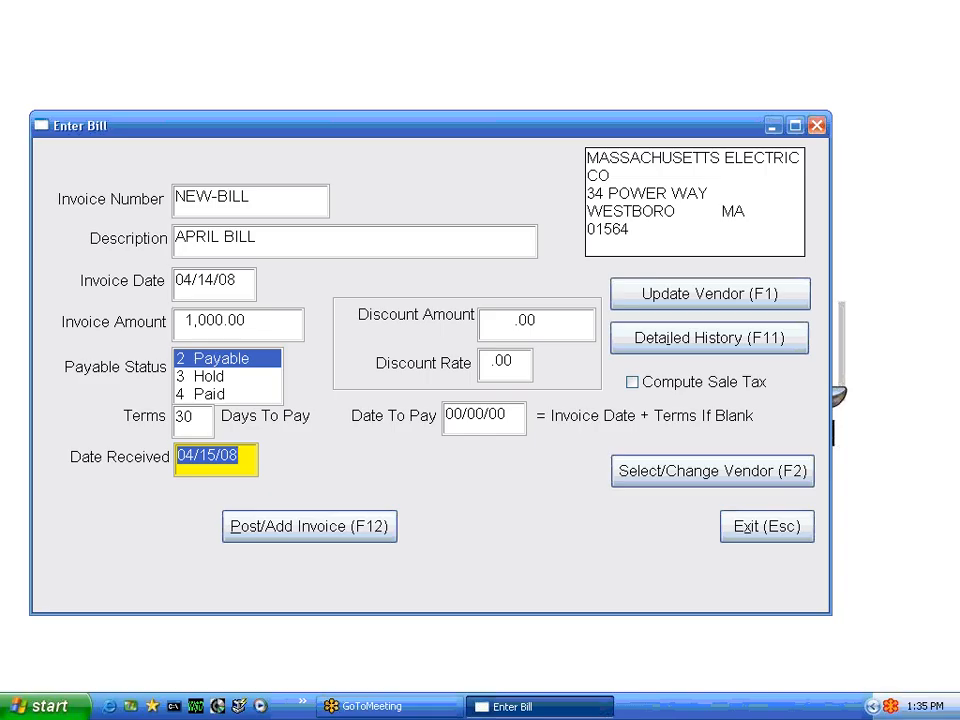
{"action": "key", "text": "Tab"}
{"action": "key", "text": "Tab"}
{"action": "key", "text": "Tab"}
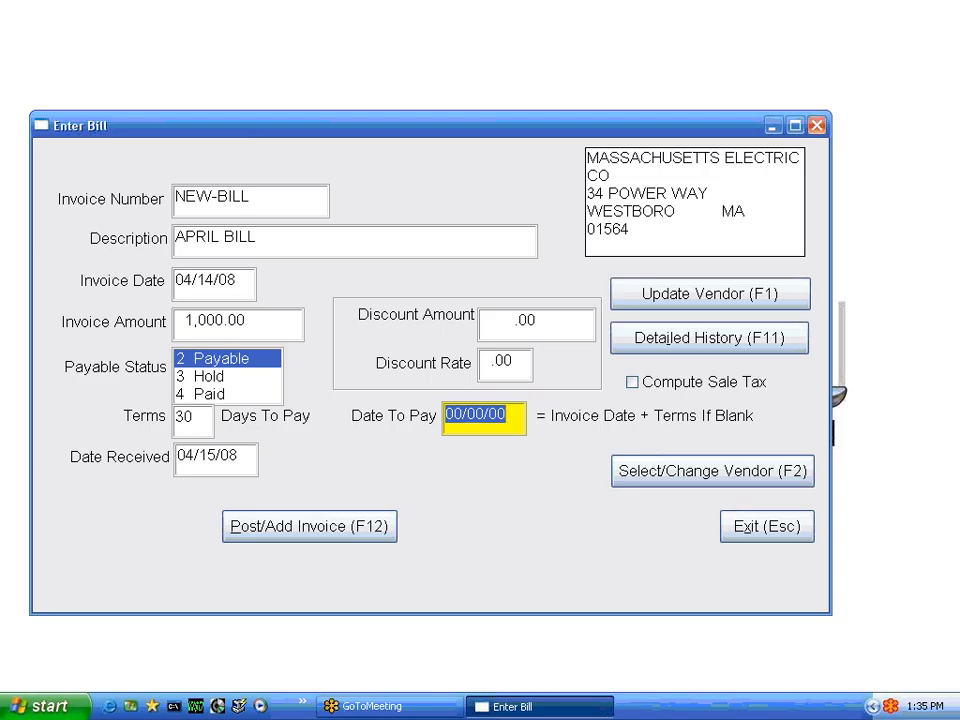
{"action": "type", "text": "03"}
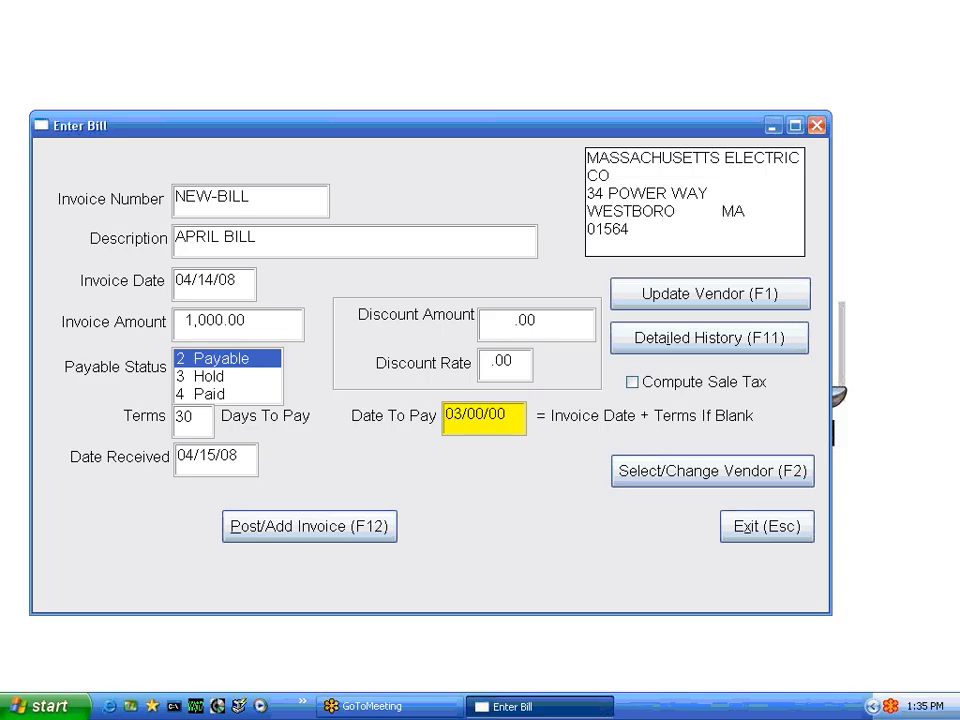
{"action": "key", "text": "BackSpace"}
{"action": "type", "text": "4/30/08"}
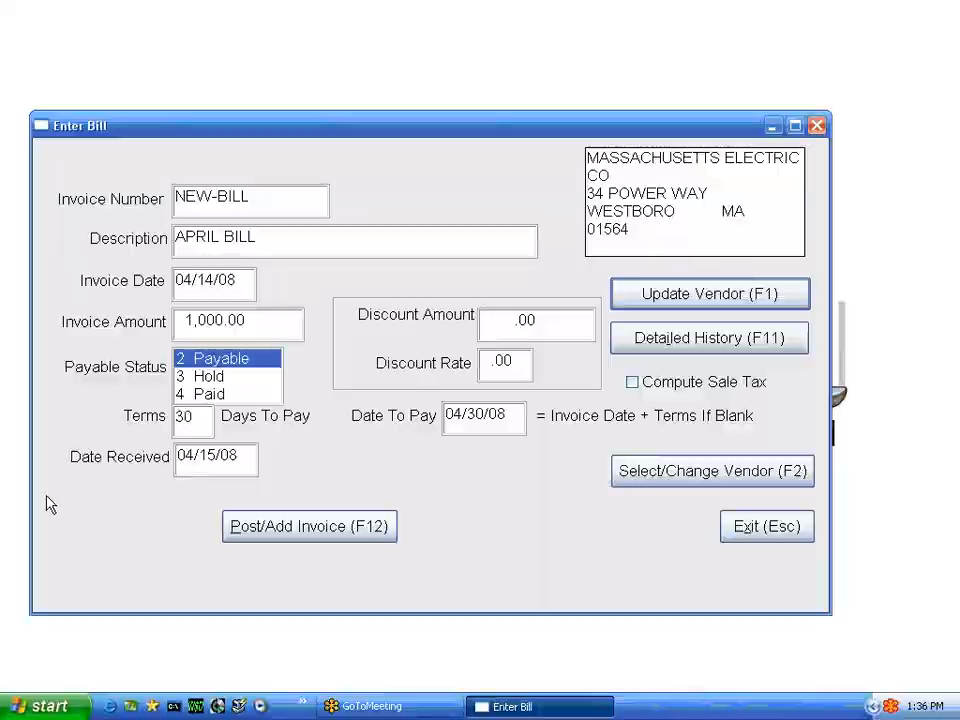
Post the APRIL BILL invoice and accept its ELECTRIC general ledger distribution across the electricity expense accounts
{"action": "left_click", "coordinate": [321, 530]}
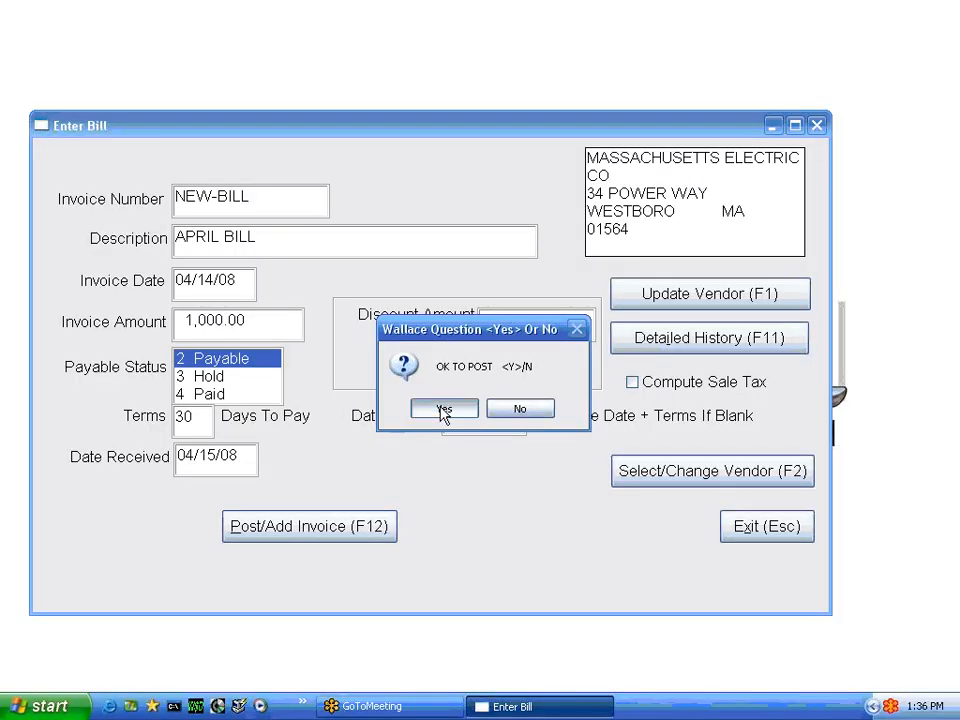
{"action": "left_click", "coordinate": [443, 410]}
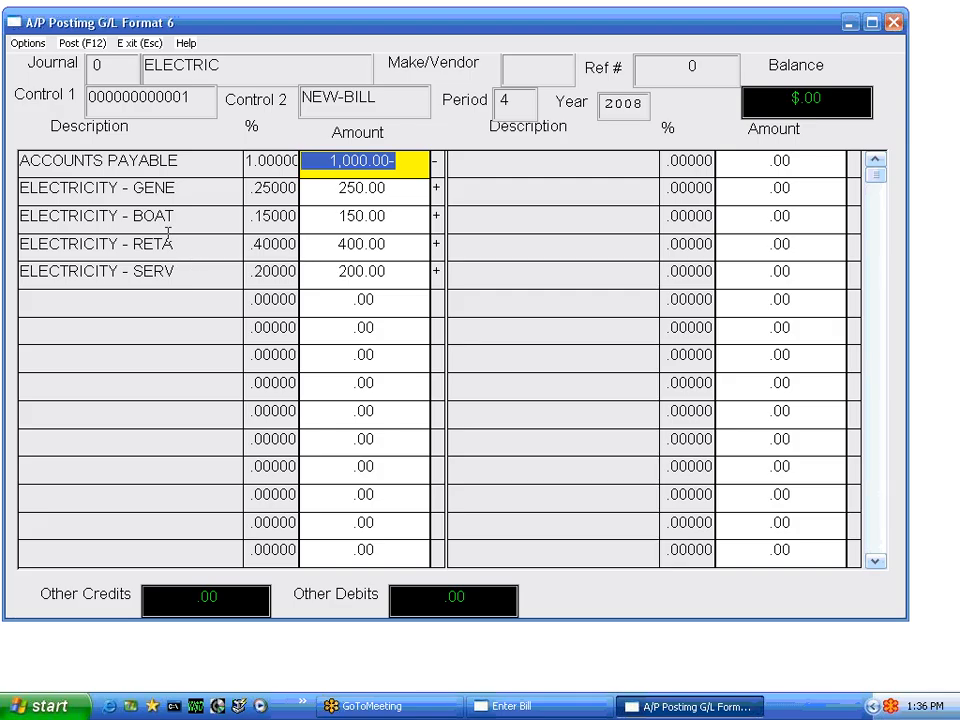
{"action": "key", "text": "Down"}
{"action": "key", "text": "Down"}
{"action": "key", "text": "Down"}
{"action": "key", "text": "Down"}
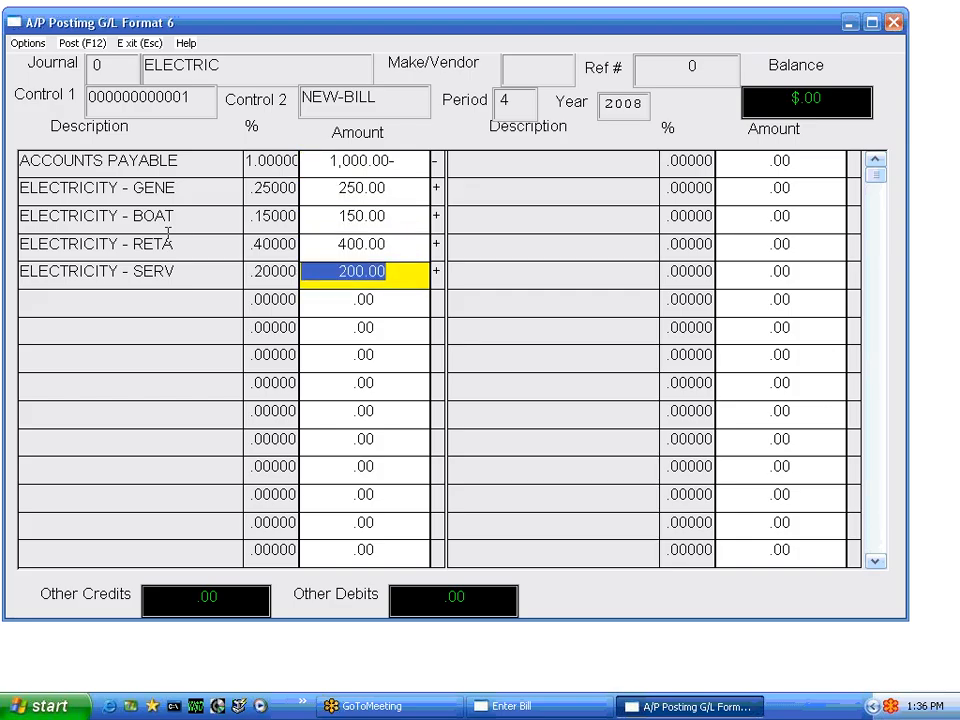
{"action": "key", "text": "F12"}
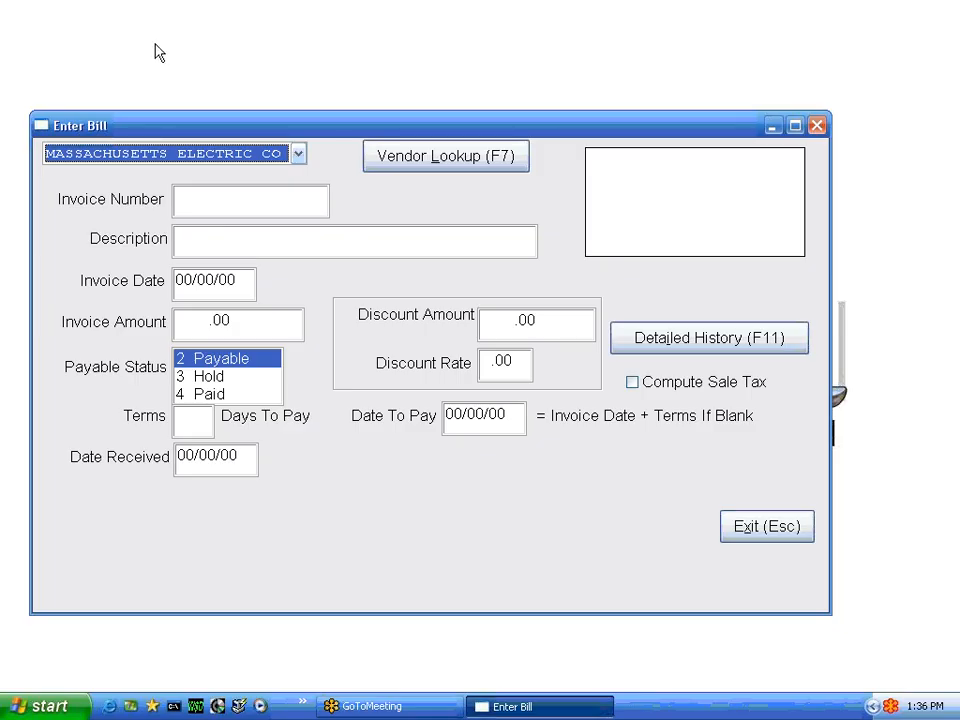
Choose ACME CLEANING SERVICE as the vendor, view its vendor record for updating, and leave the record without changes
{"action": "left_click", "coordinate": [299, 153]}
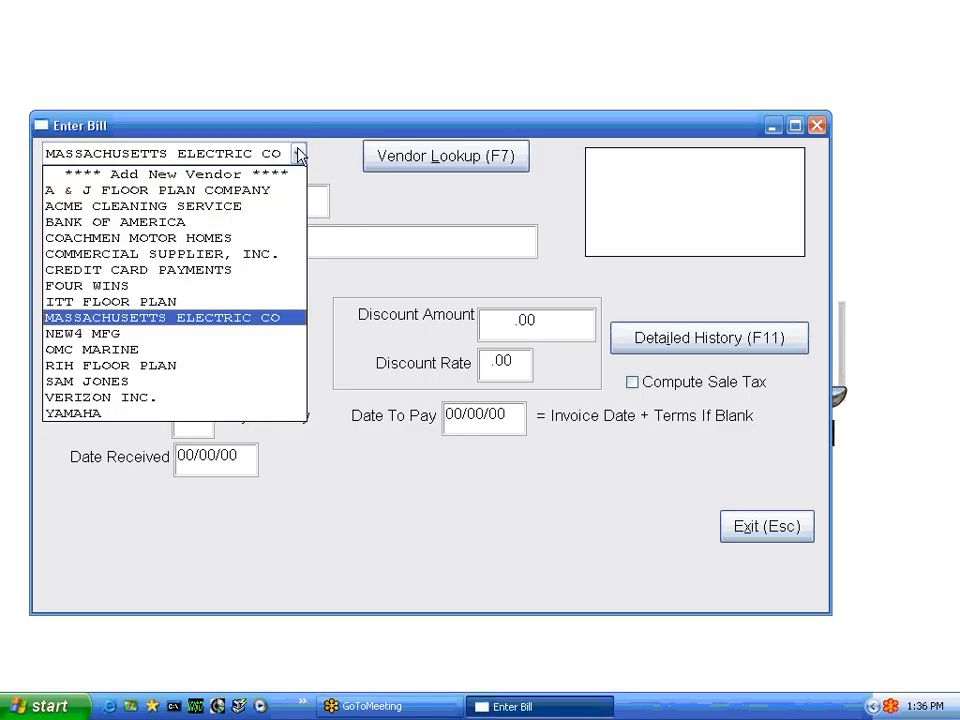
{"action": "left_click", "coordinate": [196, 206]}
{"action": "key", "text": "Return"}
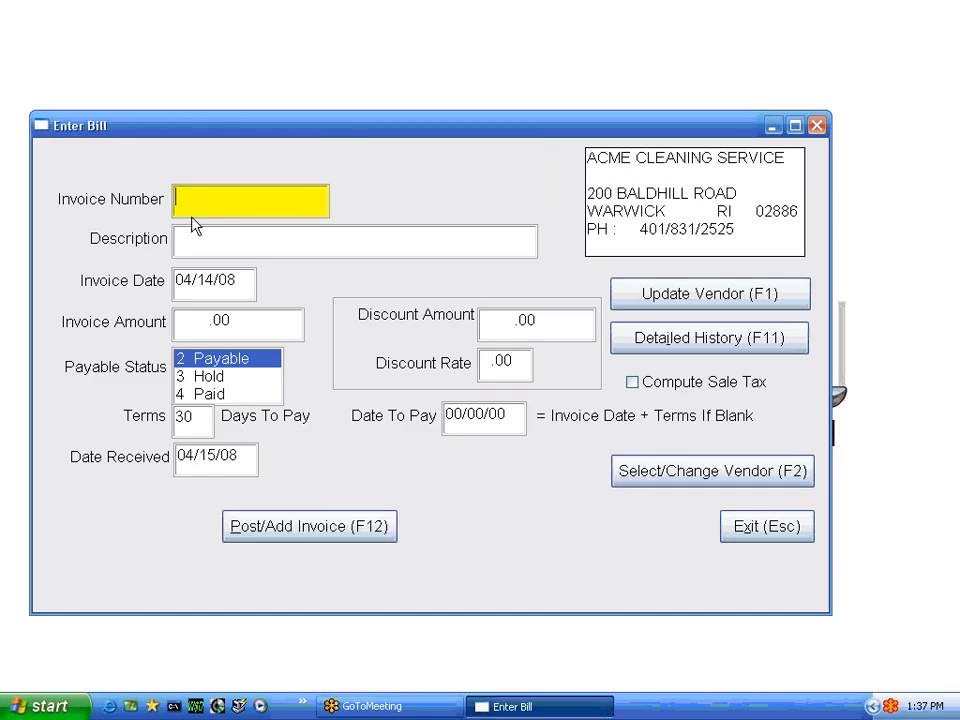
{"action": "left_click", "coordinate": [690, 302]}
{"action": "left_click", "coordinate": [813, 566]}
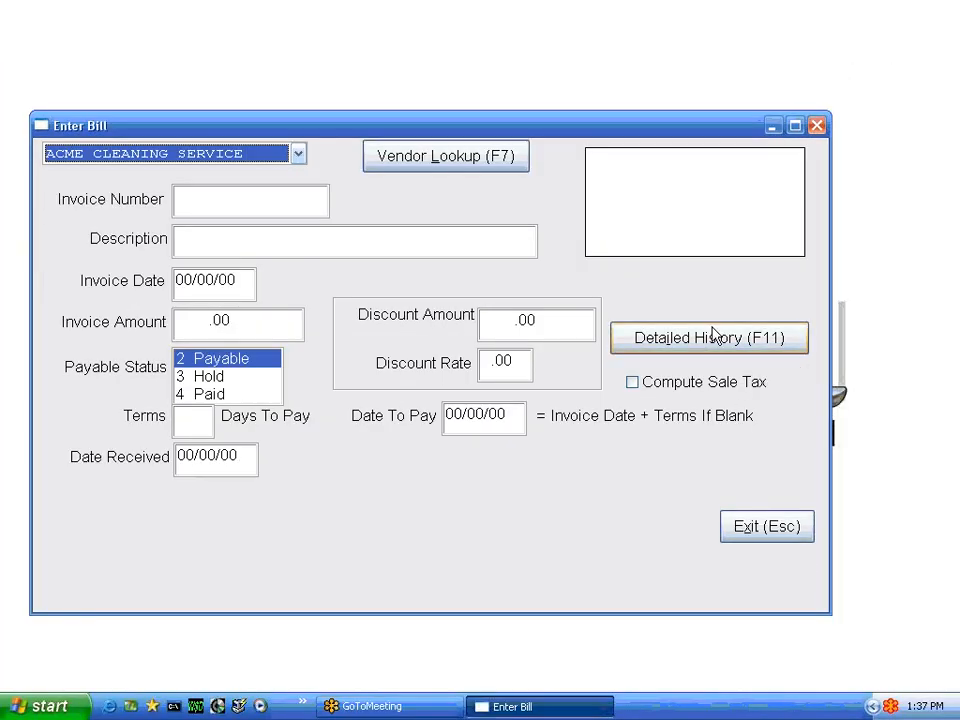
Review ACME CLEANING SERVICE's detailed history, including its checks and the item detail of the OCTOBER BILL
{"action": "left_click", "coordinate": [707, 345]}
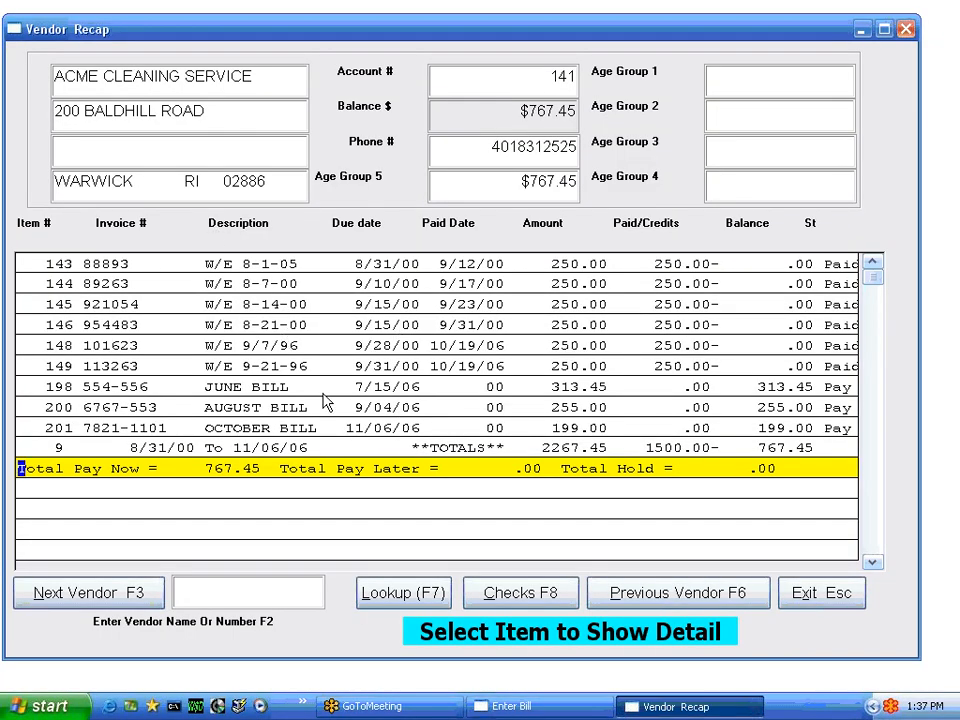
{"action": "left_click", "coordinate": [533, 594]}
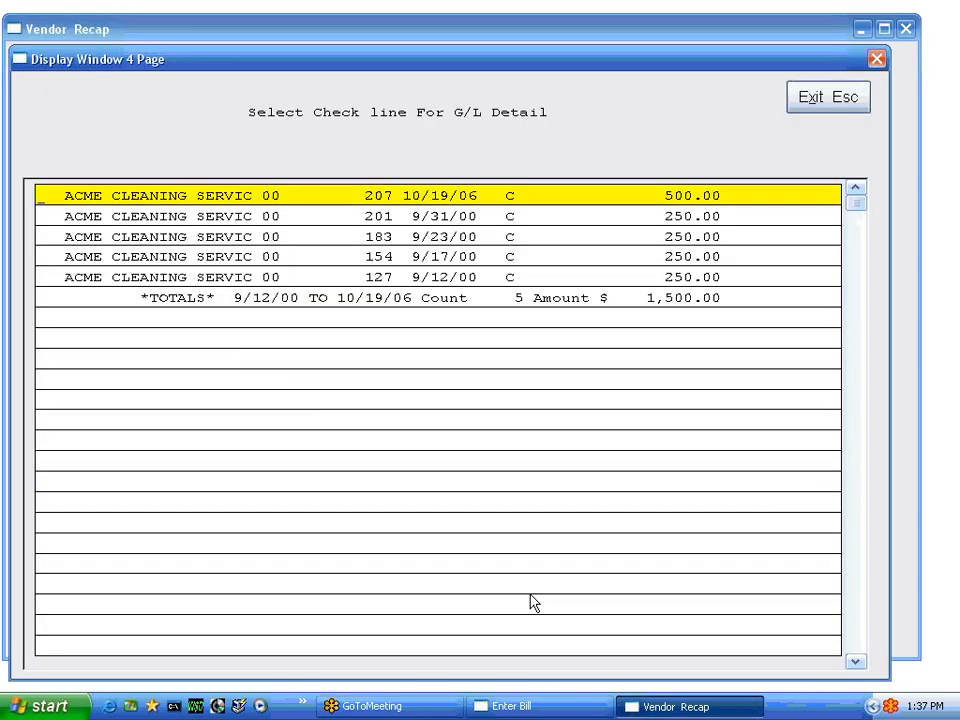
{"action": "left_click", "coordinate": [827, 100]}
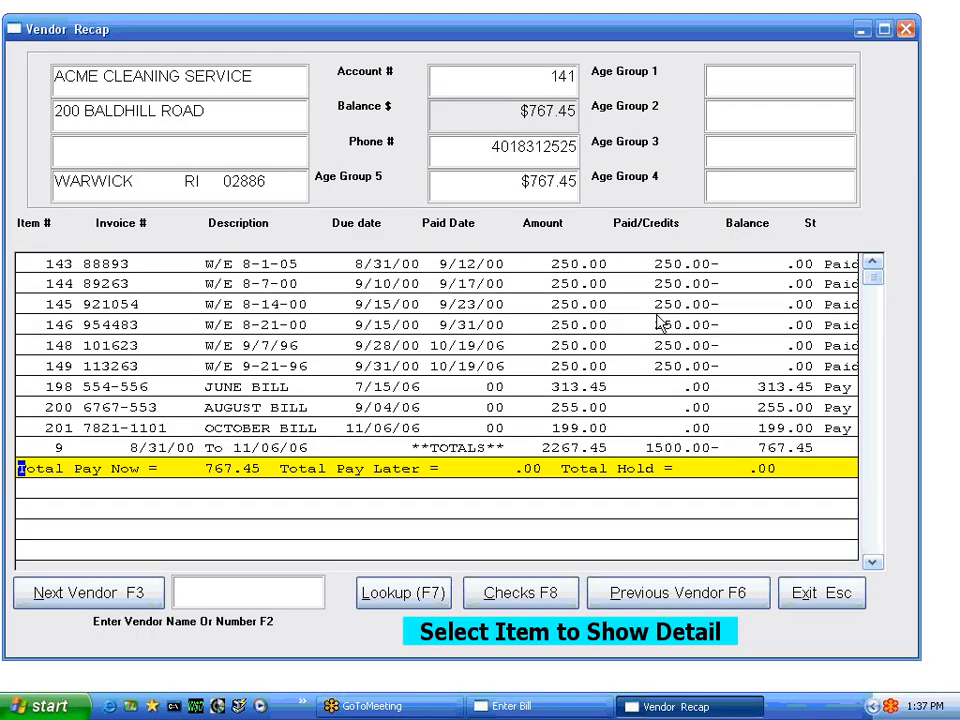
{"action": "double_click", "coordinate": [389, 430]}
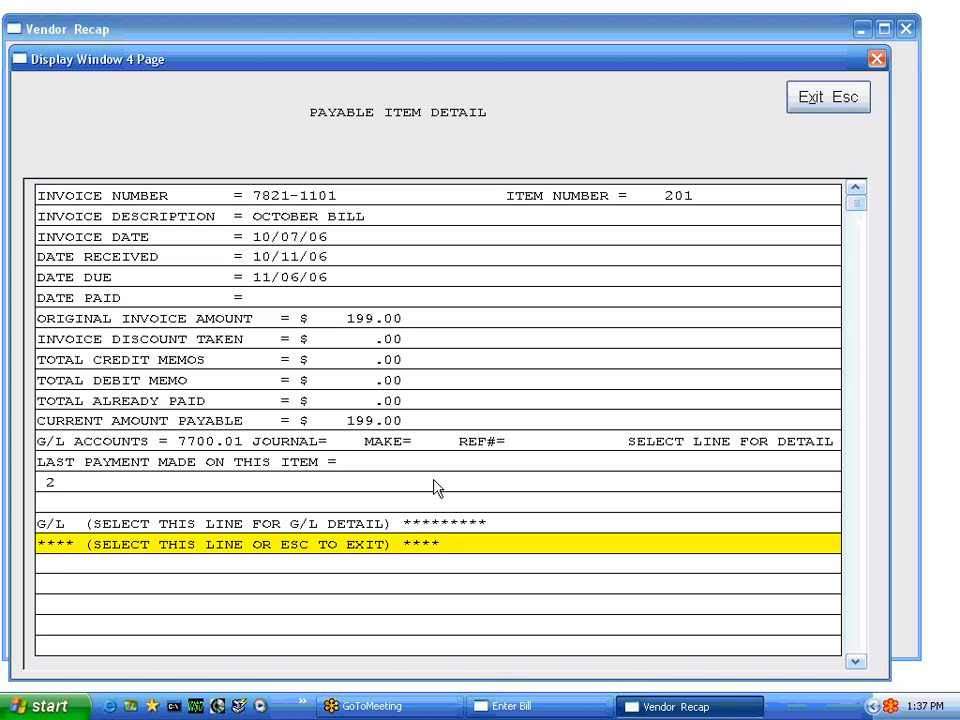
{"action": "left_click", "coordinate": [828, 102]}
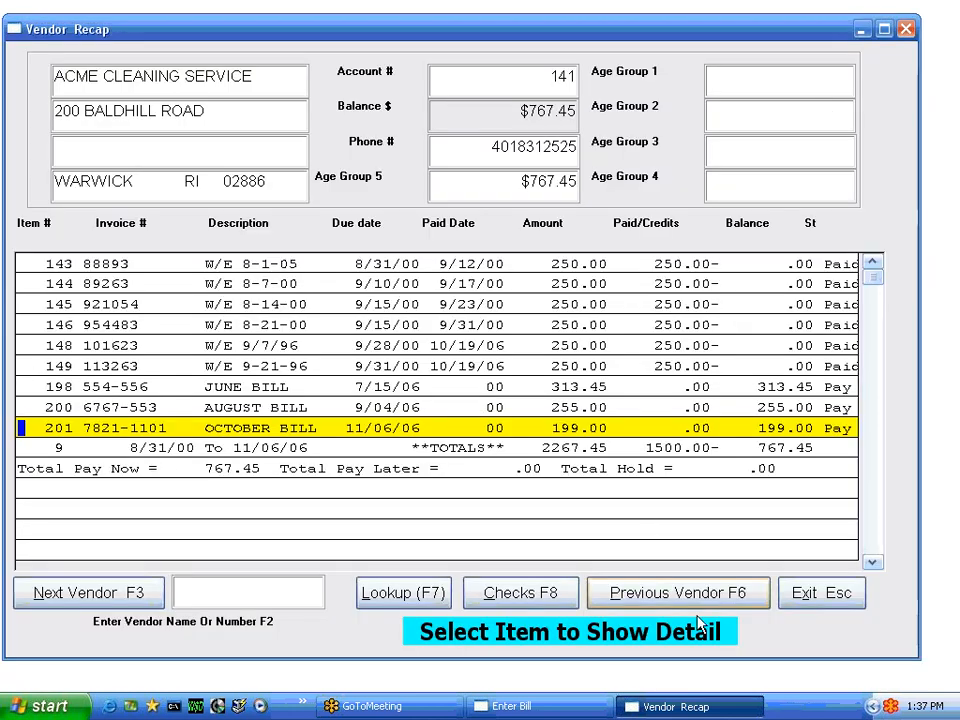
{"action": "left_click", "coordinate": [810, 594]}
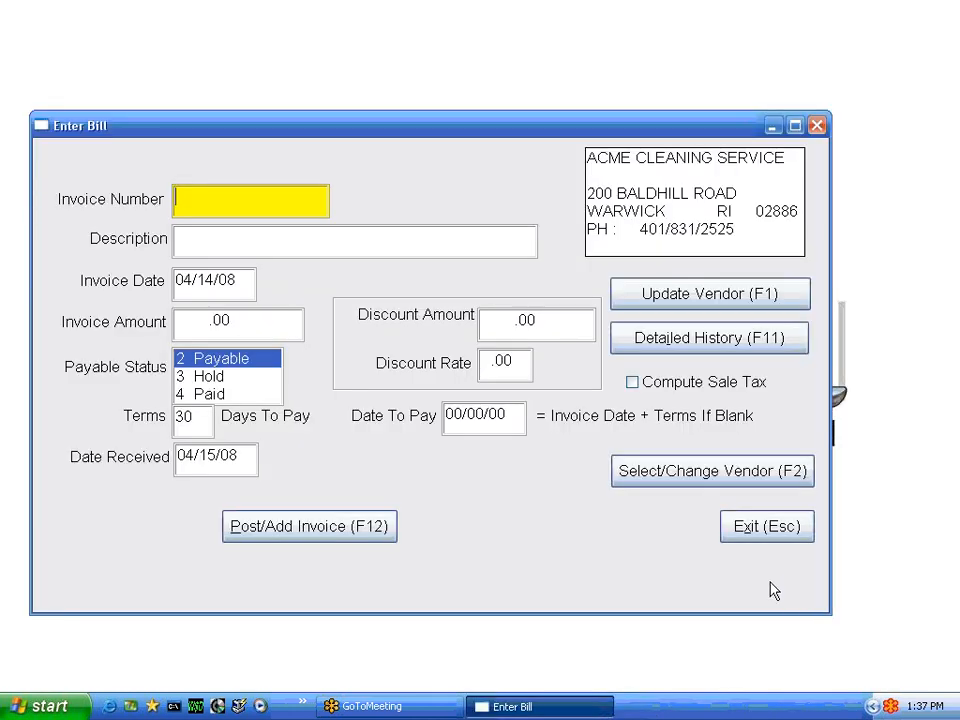
Start a bill for ACME CLEANING SERVICE with invoice number JJJ, no description, invoice date 04/14/08 and invoice amount 500.00
{"action": "left_click", "coordinate": [670, 480]}
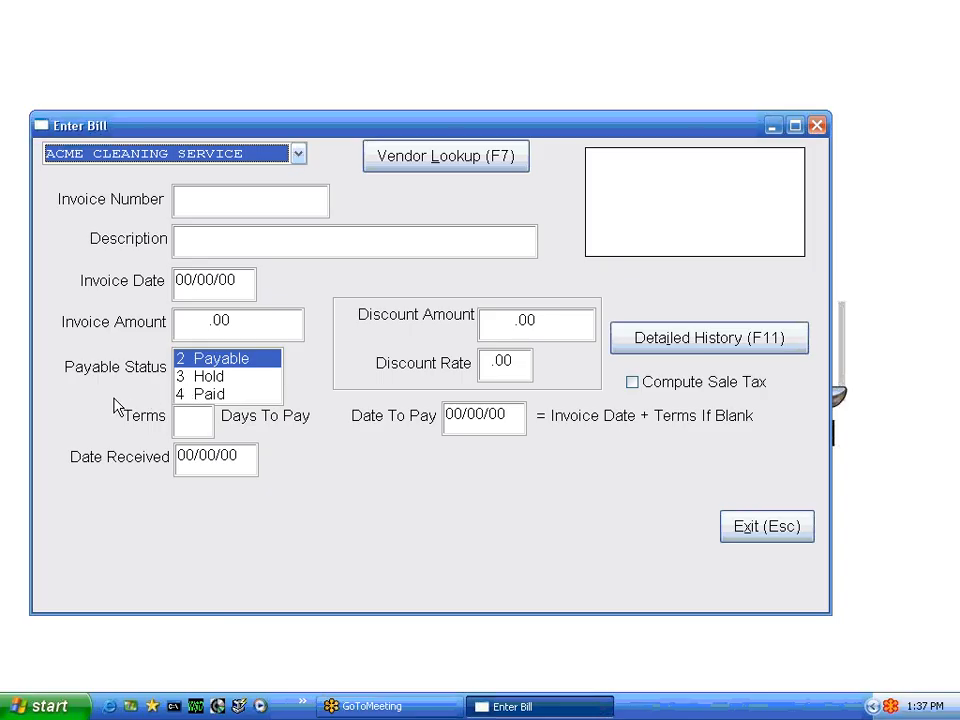
{"action": "key", "text": "Return"}
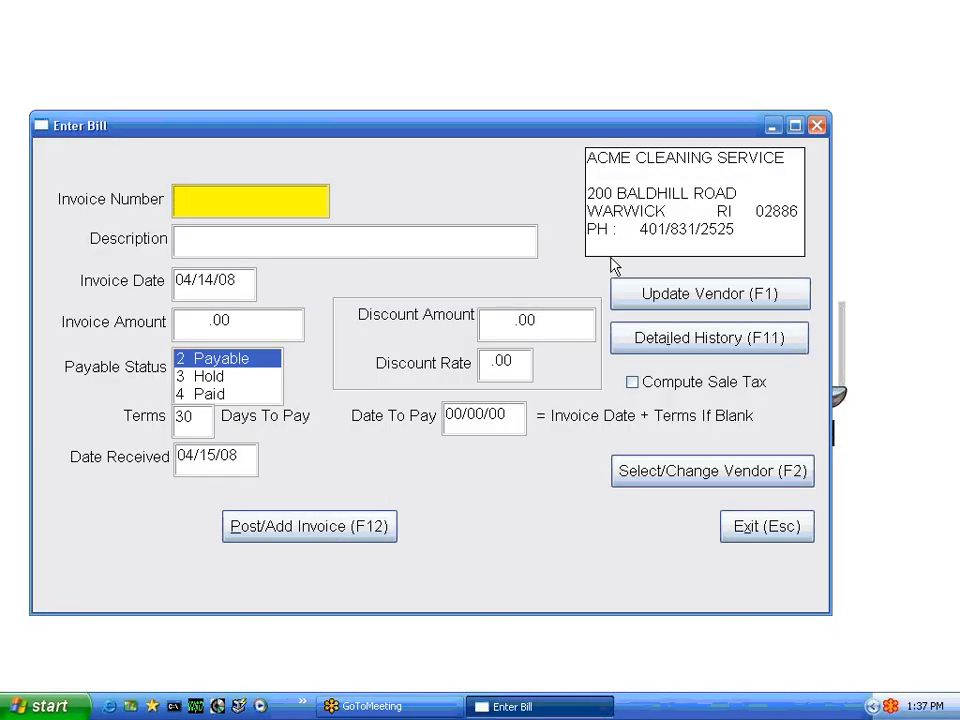
{"action": "type", "text": "JJJ"}
{"action": "key", "text": "Return"}
{"action": "key", "text": "BackSpace"}
{"action": "key", "text": "Return"}
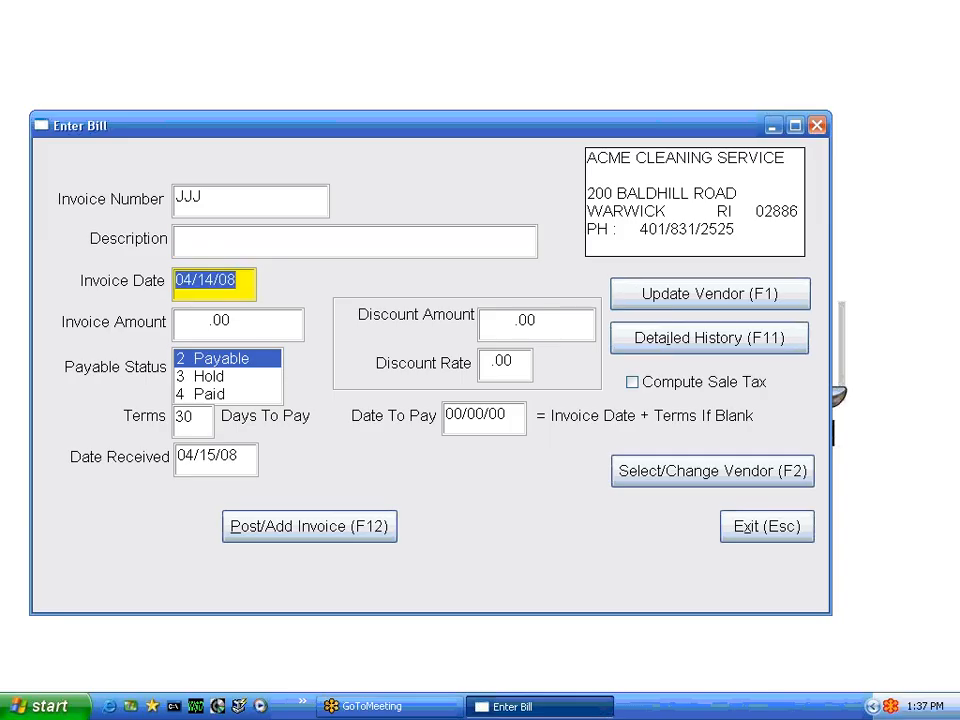
{"action": "key", "text": "Return"}
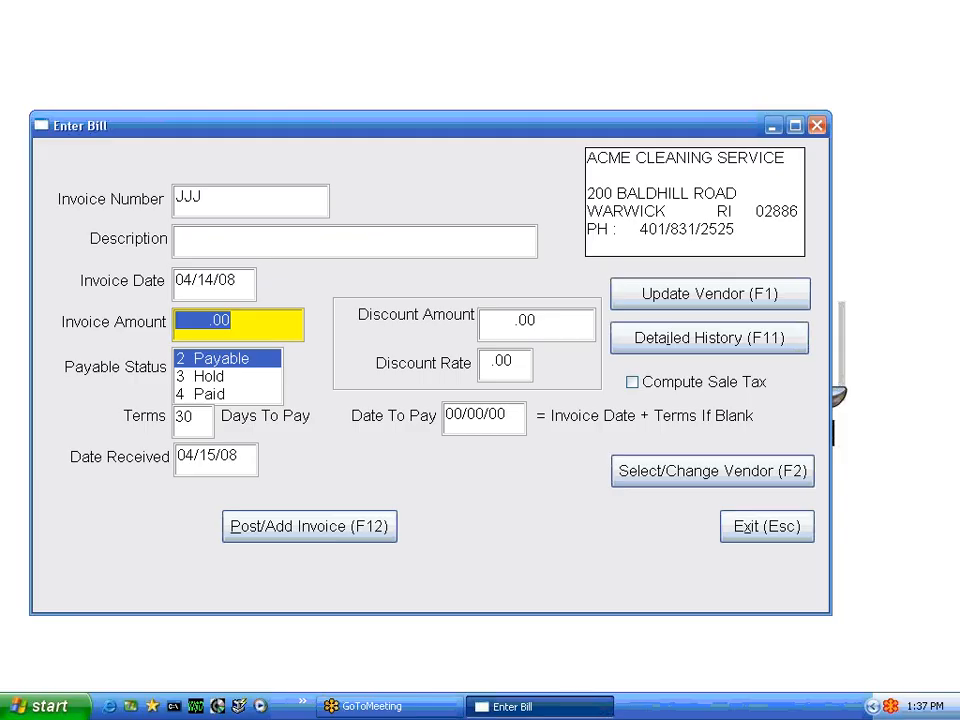
{"action": "type", "text": "500"}
{"action": "key", "text": "Return"}
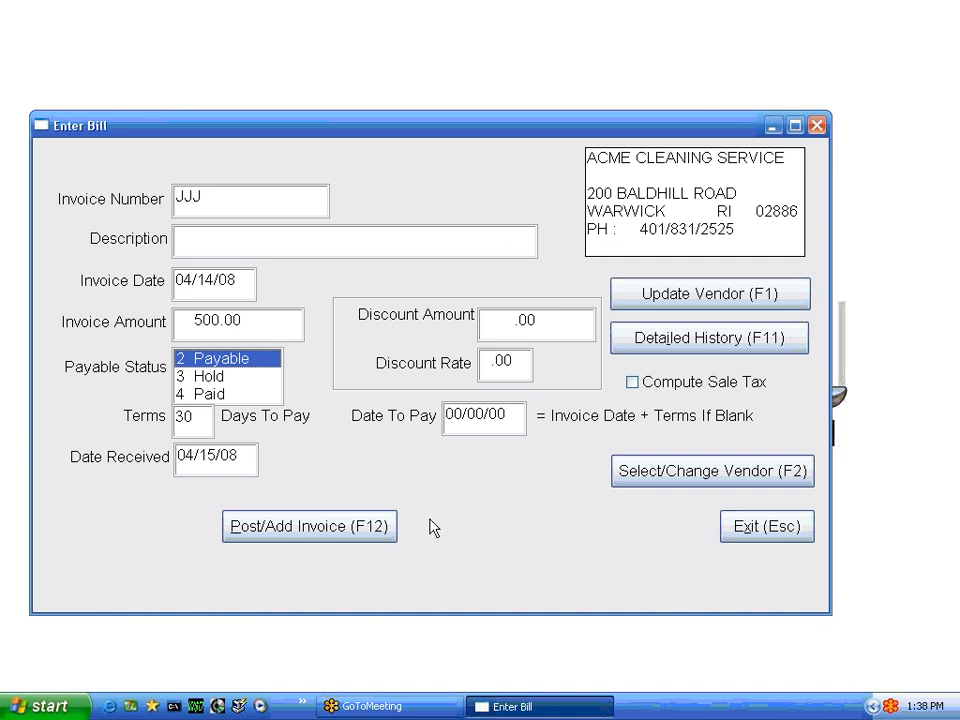
Post invoice JJJ and set its general ledger line for account 7700.01 to 400.00 with control 1
{"action": "left_click", "coordinate": [367, 536]}
{"action": "left_click", "coordinate": [439, 410]}
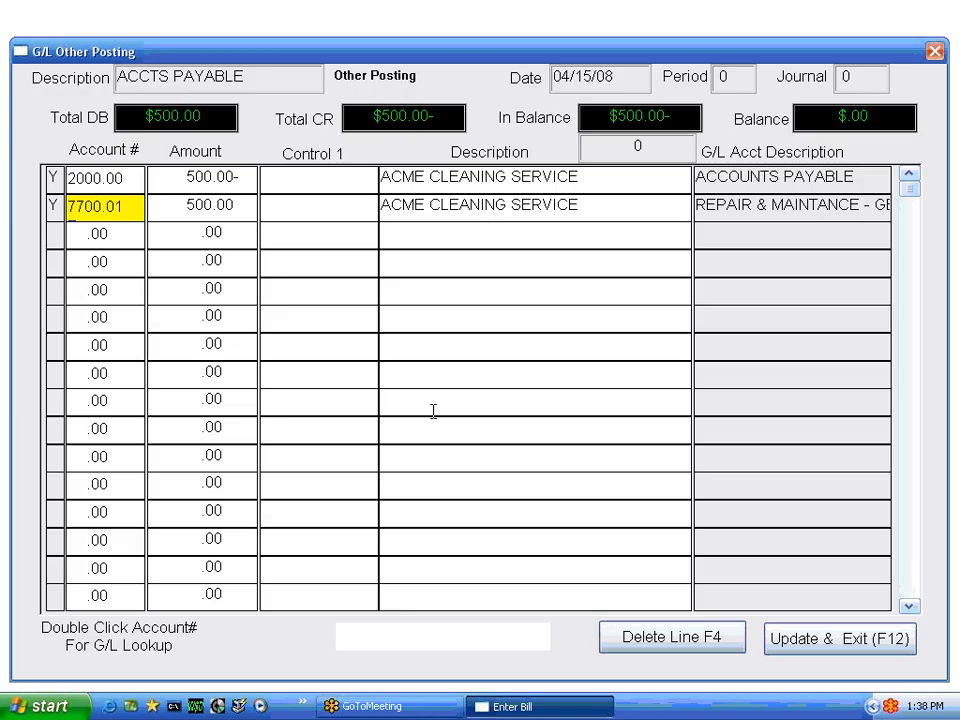
{"action": "key", "text": "Tab"}
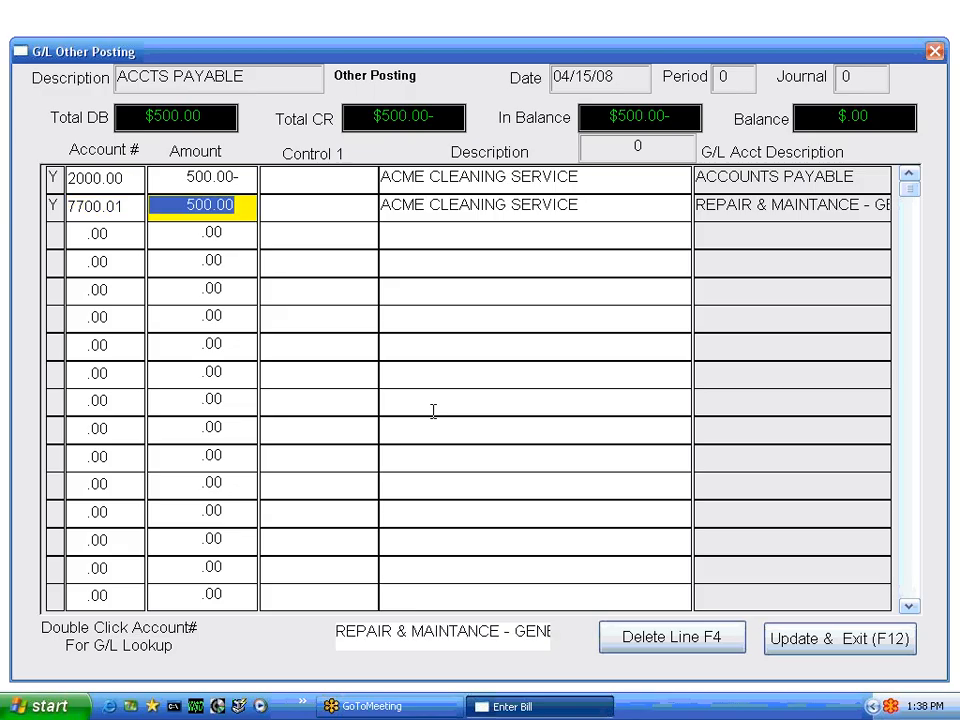
{"action": "type", "text": "400"}
{"action": "key", "text": "Tab"}
{"action": "type", "text": "1"}
{"action": "key", "text": "Tab"}
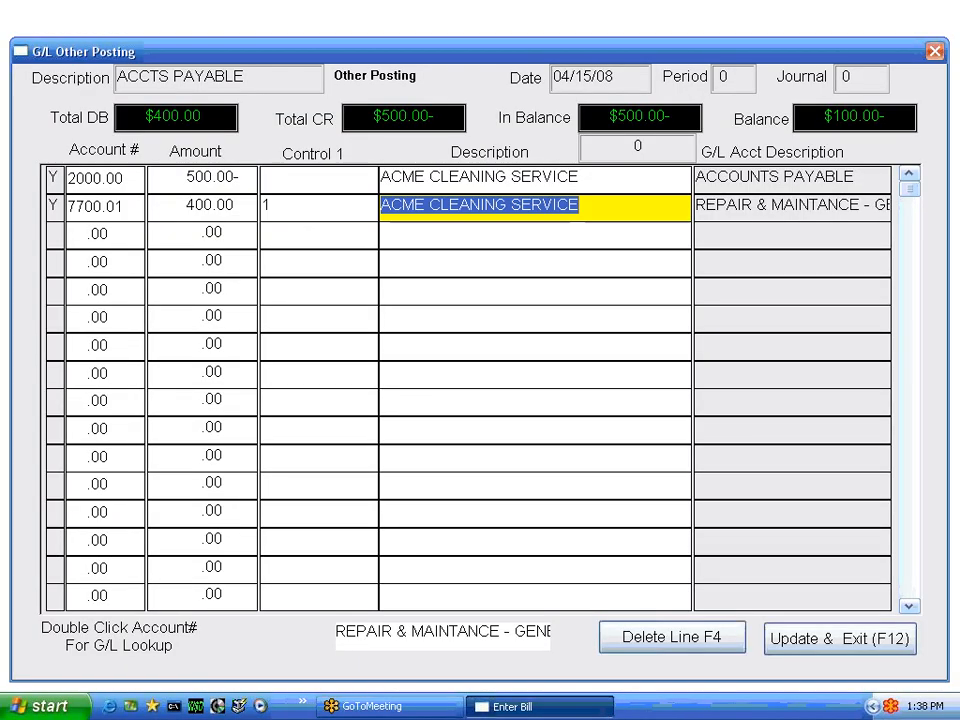
{"action": "key", "text": "Tab"}
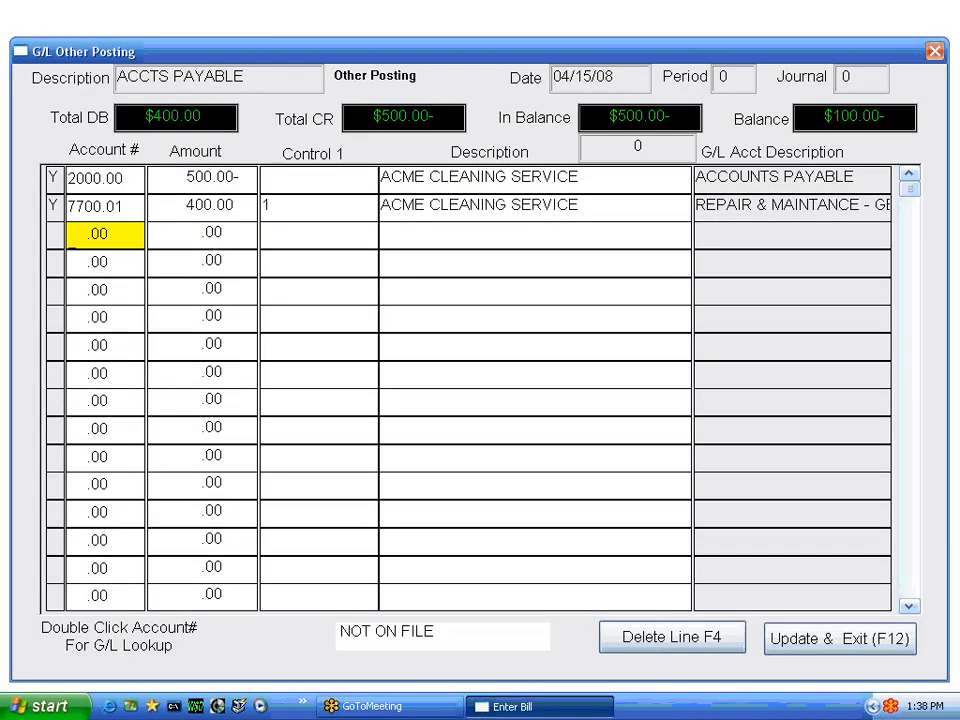
Look up account 7770.00 ACCT & LEGAL for a new distribution line of 100.00 with control 1, and update the posting
{"action": "double_click", "coordinate": [88, 236]}
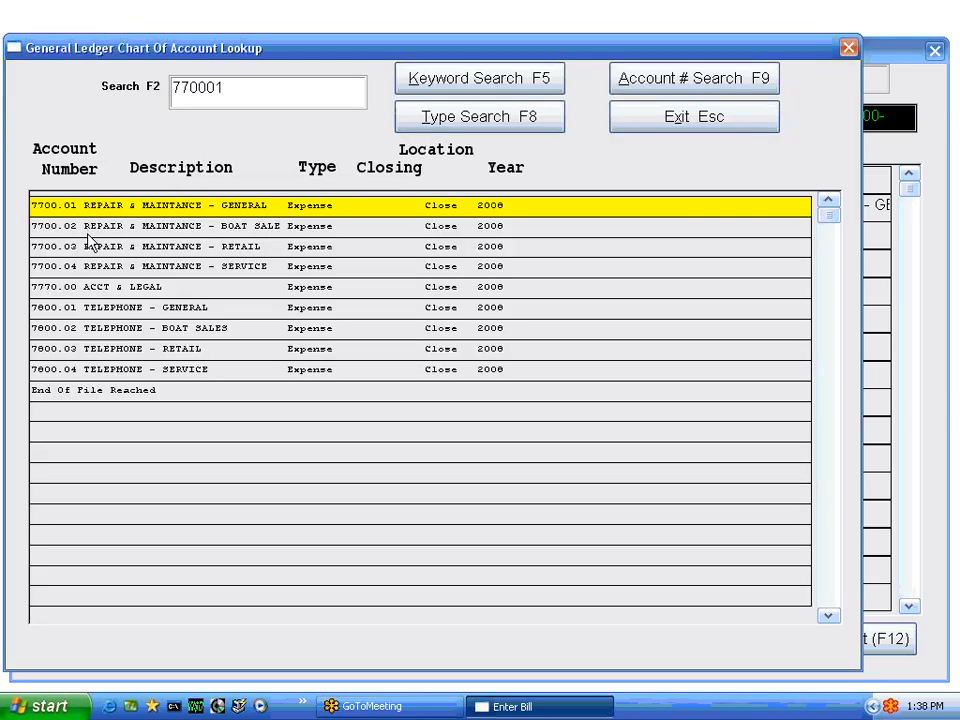
{"action": "double_click", "coordinate": [117, 288]}
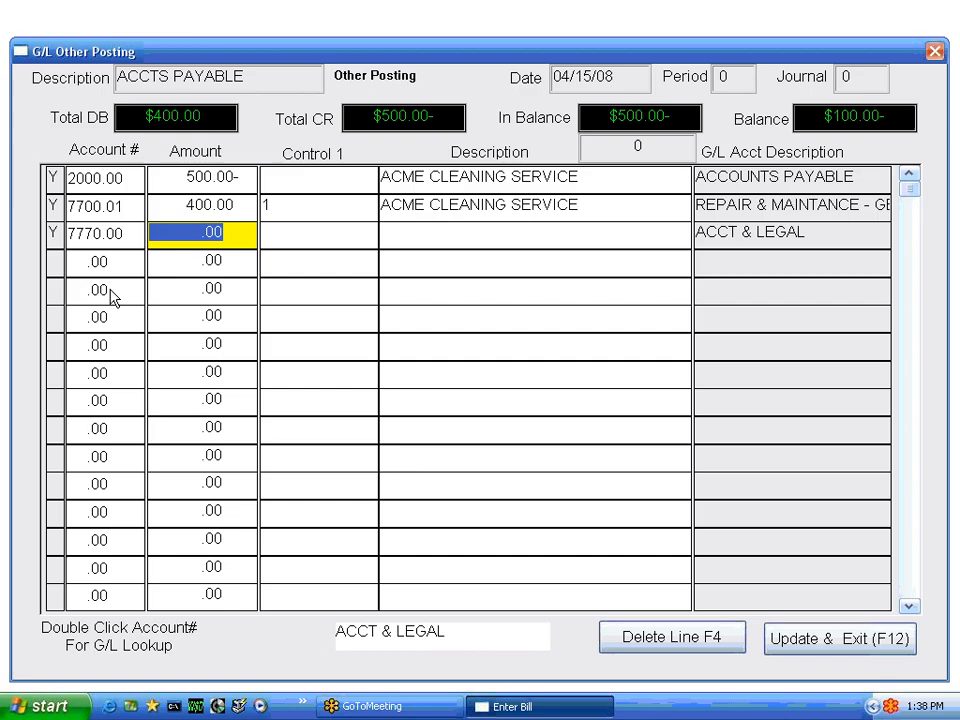
{"action": "type", "text": "100"}
{"action": "key", "text": "Return"}
{"action": "type", "text": "1"}
{"action": "key", "text": "Return"}
{"action": "key", "text": "Return"}
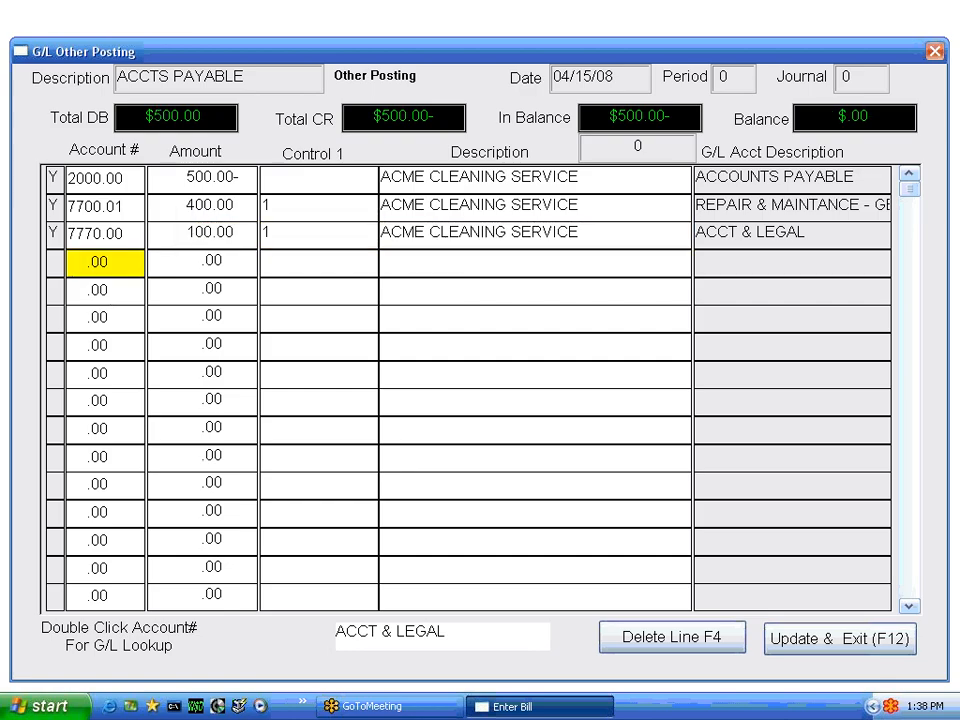
{"action": "key", "text": "F12"}
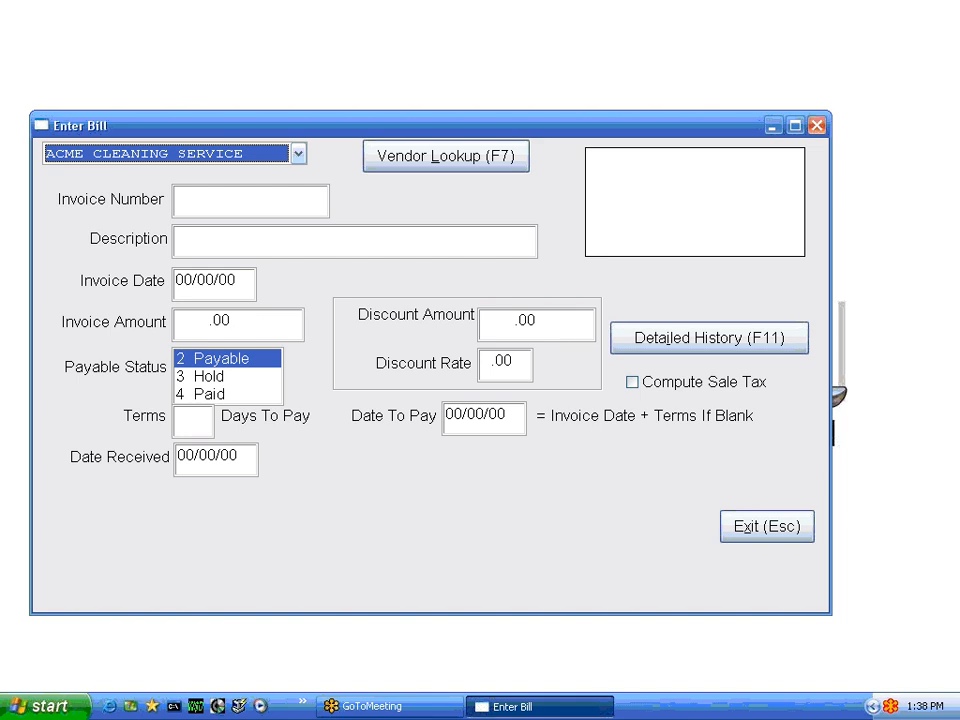
Leave bill entry for the Accounts Payable Posting menu and open Enter Bill again
{"action": "key", "text": "Escape"}
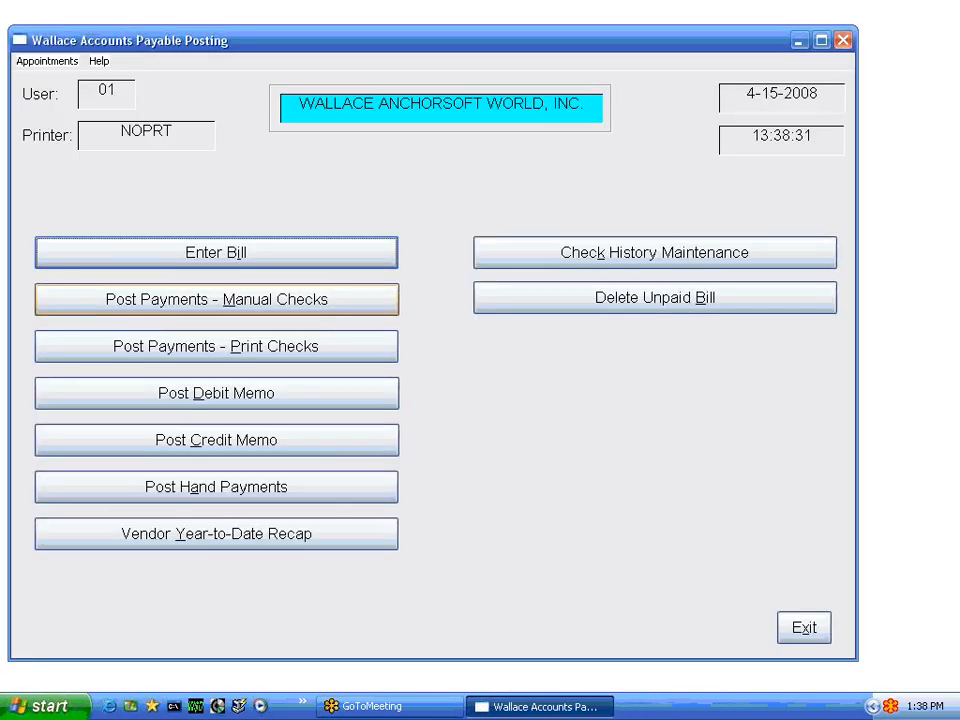
{"action": "left_click", "coordinate": [263, 253]}
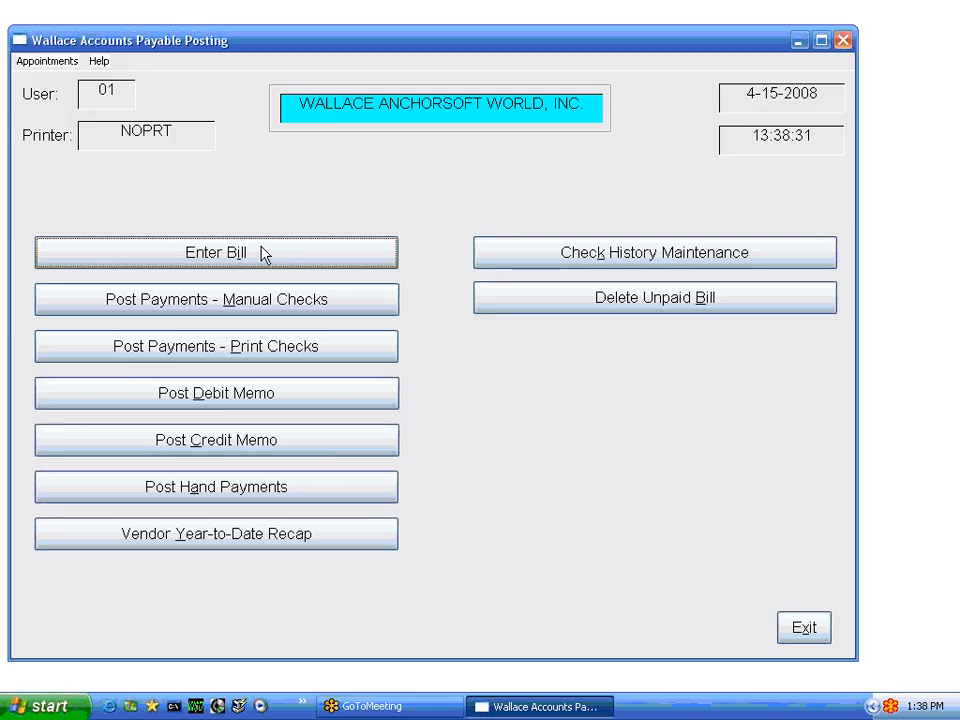